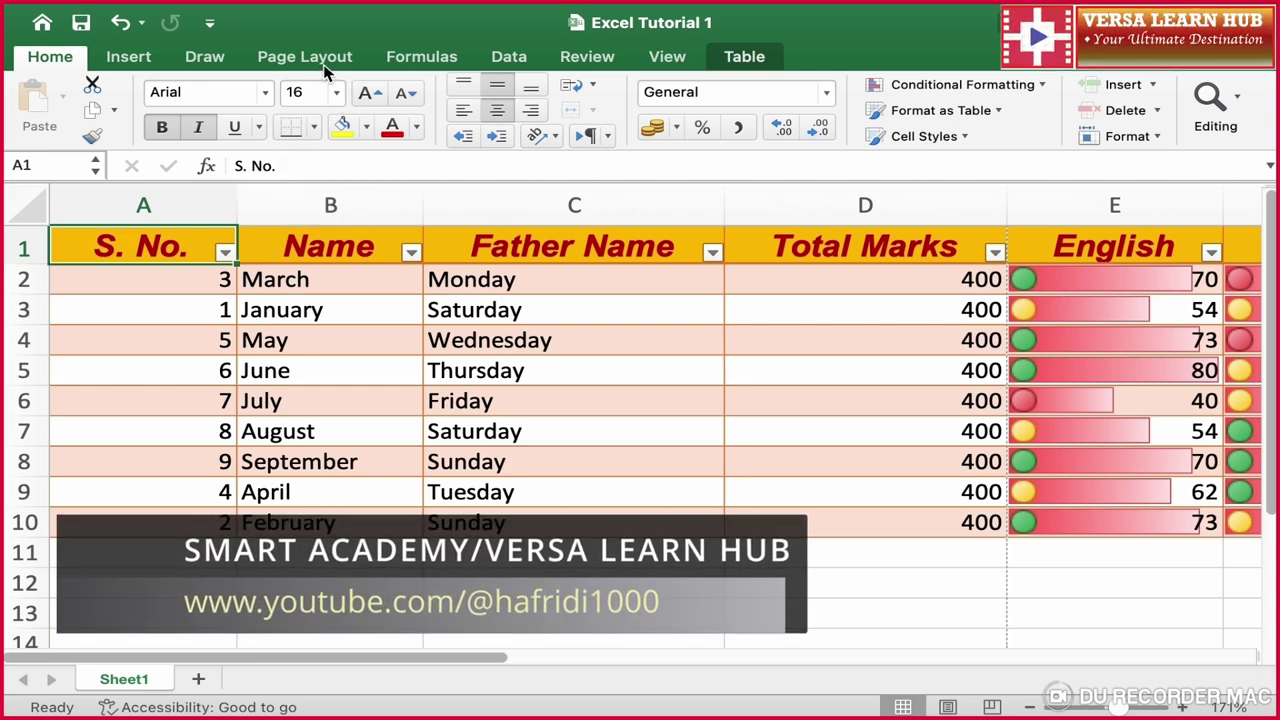
# - On the Page Layout tab, select the marks table from A1 (S. No.) to the Fee column in row 10
pyautogui.click(322, 62)
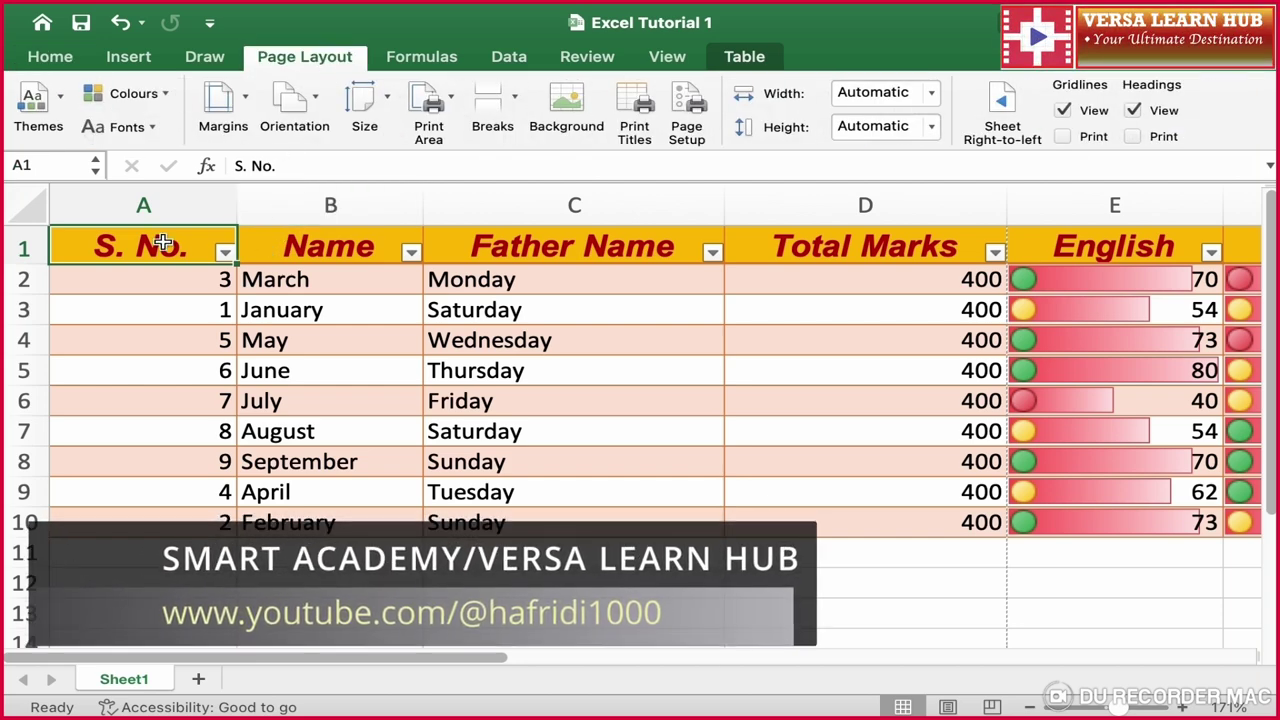
pyautogui.moveTo(163, 242); pyautogui.dragTo(1197, 497)
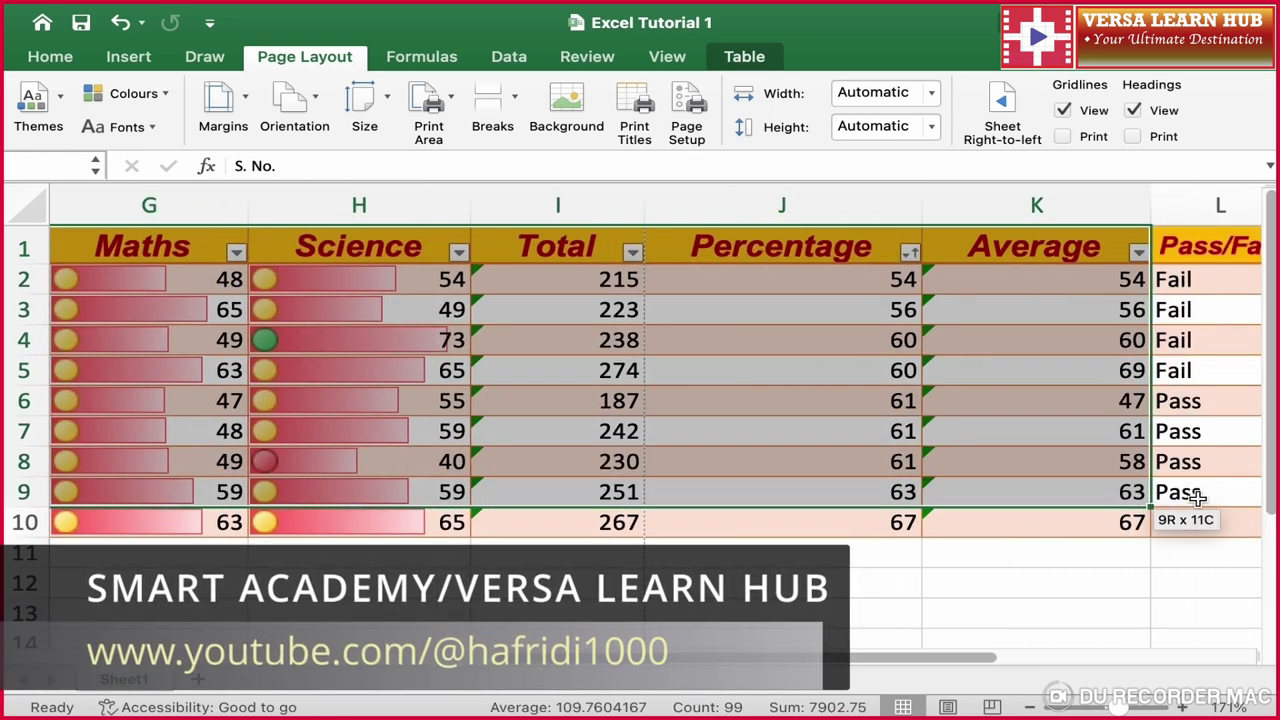
pyautogui.moveTo(1197, 497); pyautogui.dragTo(1092, 512)
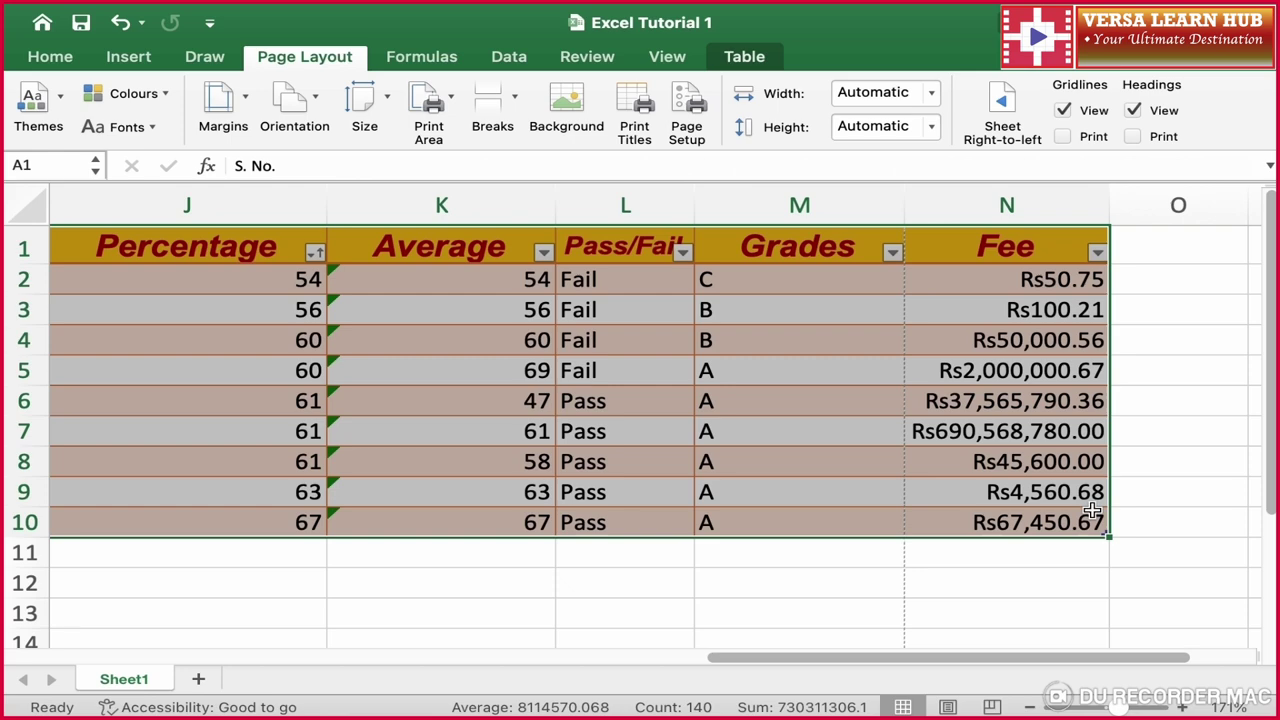
# - Copy the marks table and paste it at A11, A21, A31 and A41
pyautogui.rightClick(1020, 494)
pyautogui.click(838, 77)
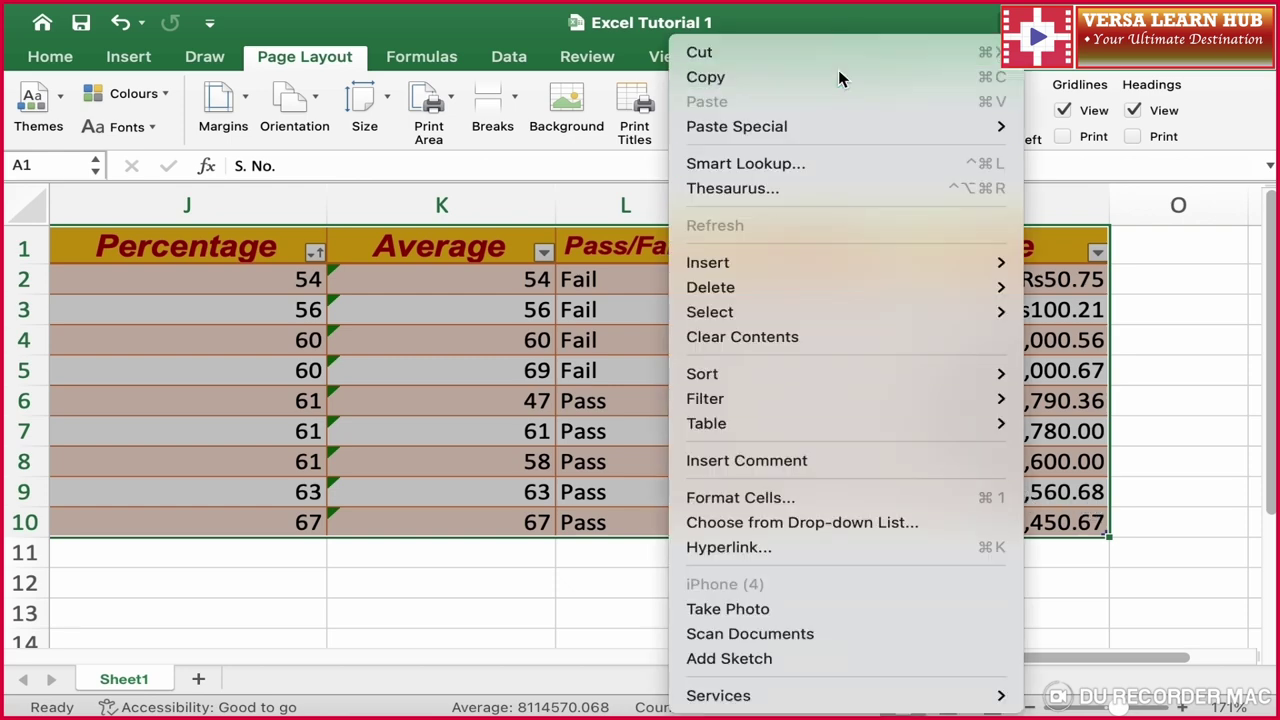
pyautogui.hscroll(-10, 400, 400)
pyautogui.click(187, 557)
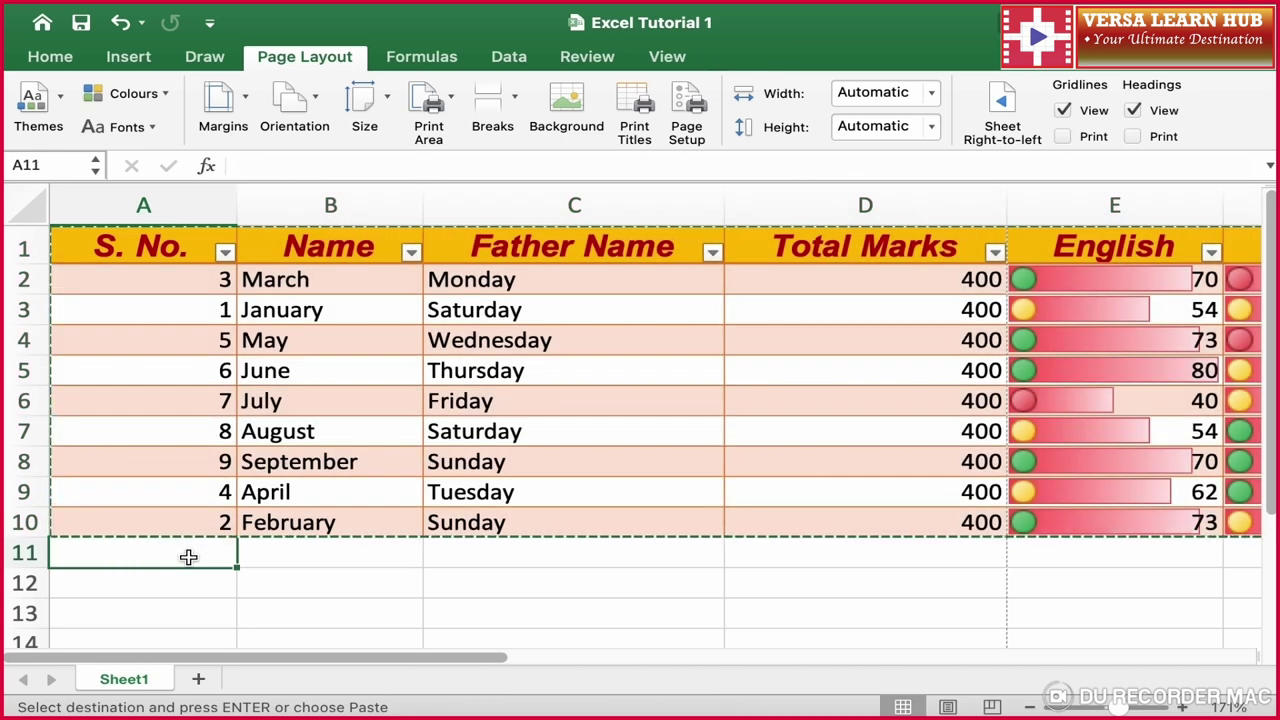
pyautogui.press('super+v')
pyautogui.scroll(-3, 190, 565)
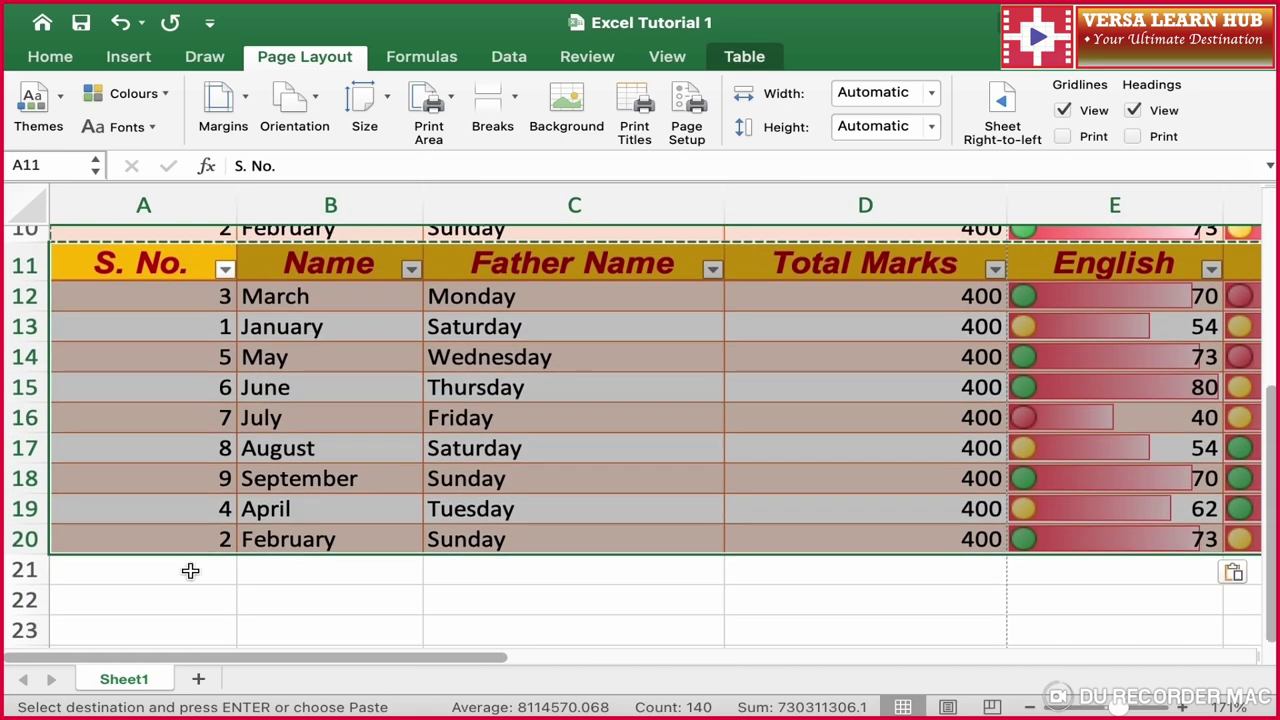
pyautogui.click(190, 570)
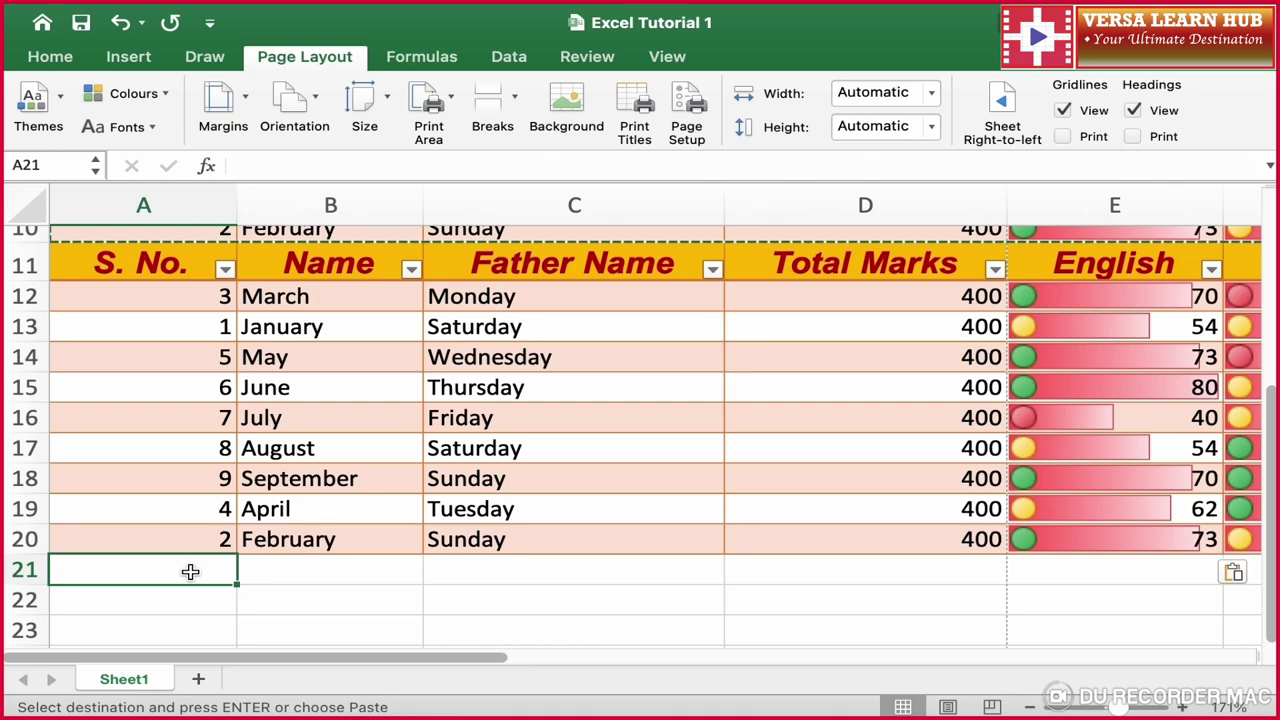
pyautogui.press('super+v')
pyautogui.scroll(-3, 190, 571)
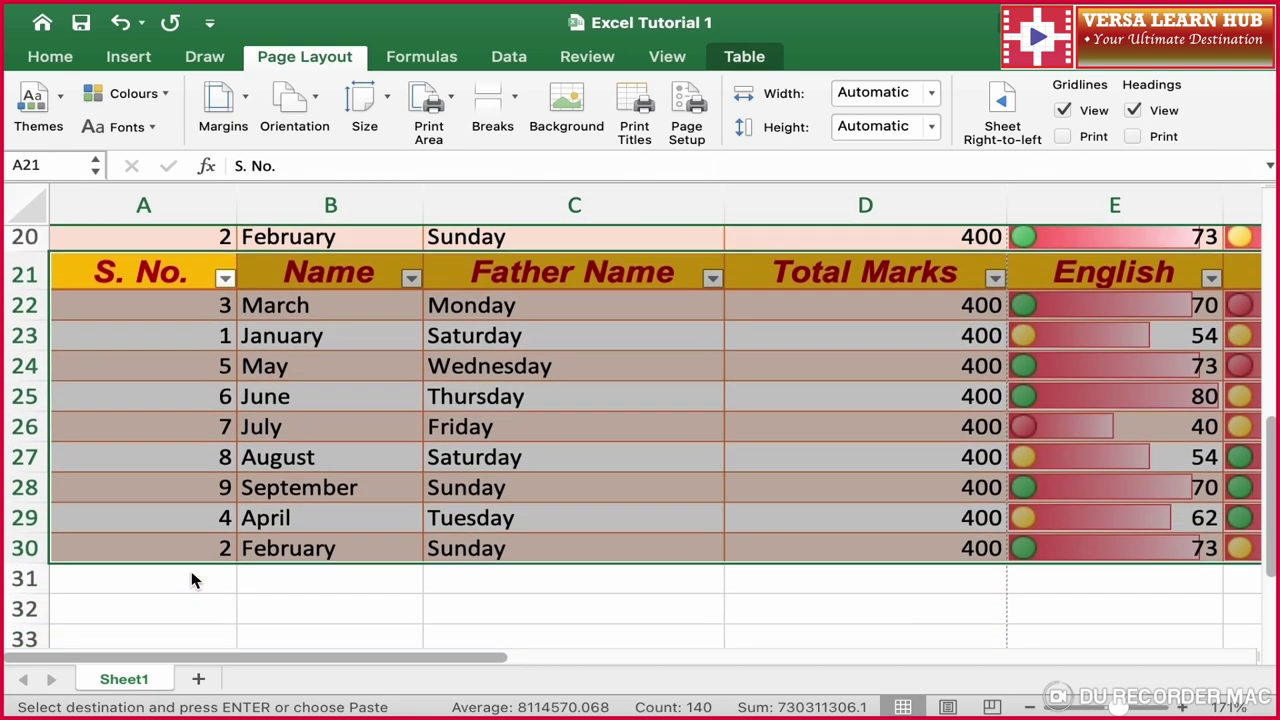
pyautogui.click(192, 576)
pyautogui.press('super+v')
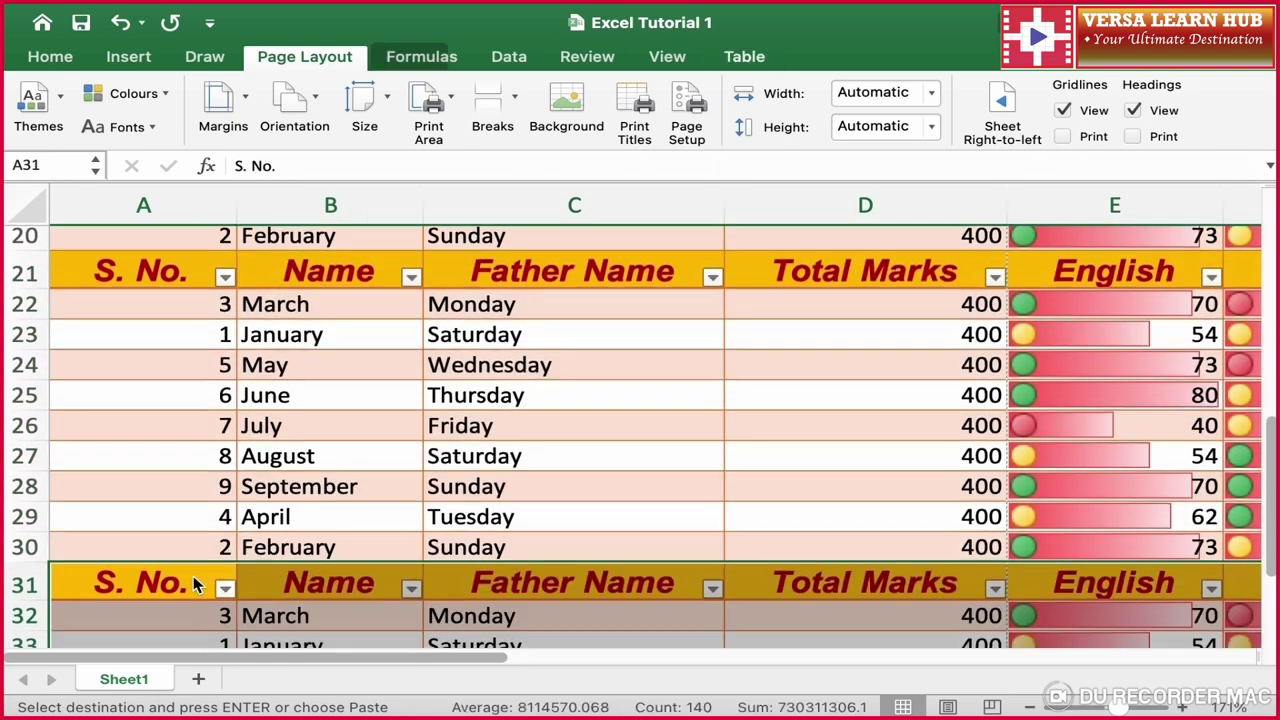
pyautogui.scroll(-3, 192, 576)
pyautogui.click(192, 566)
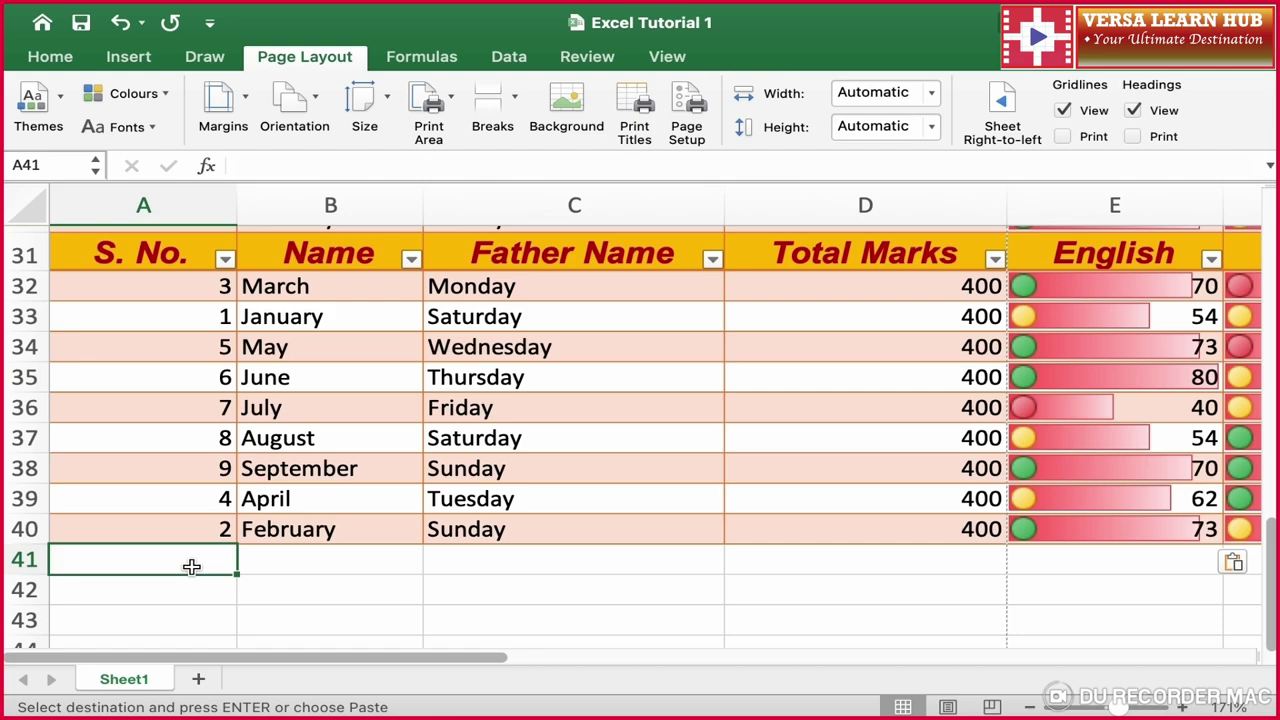
pyautogui.press('super+v')
# - Paste further copies of the table at A51, A61, A71 and A81
pyautogui.scroll(-3, 191, 565)
pyautogui.click(194, 553)
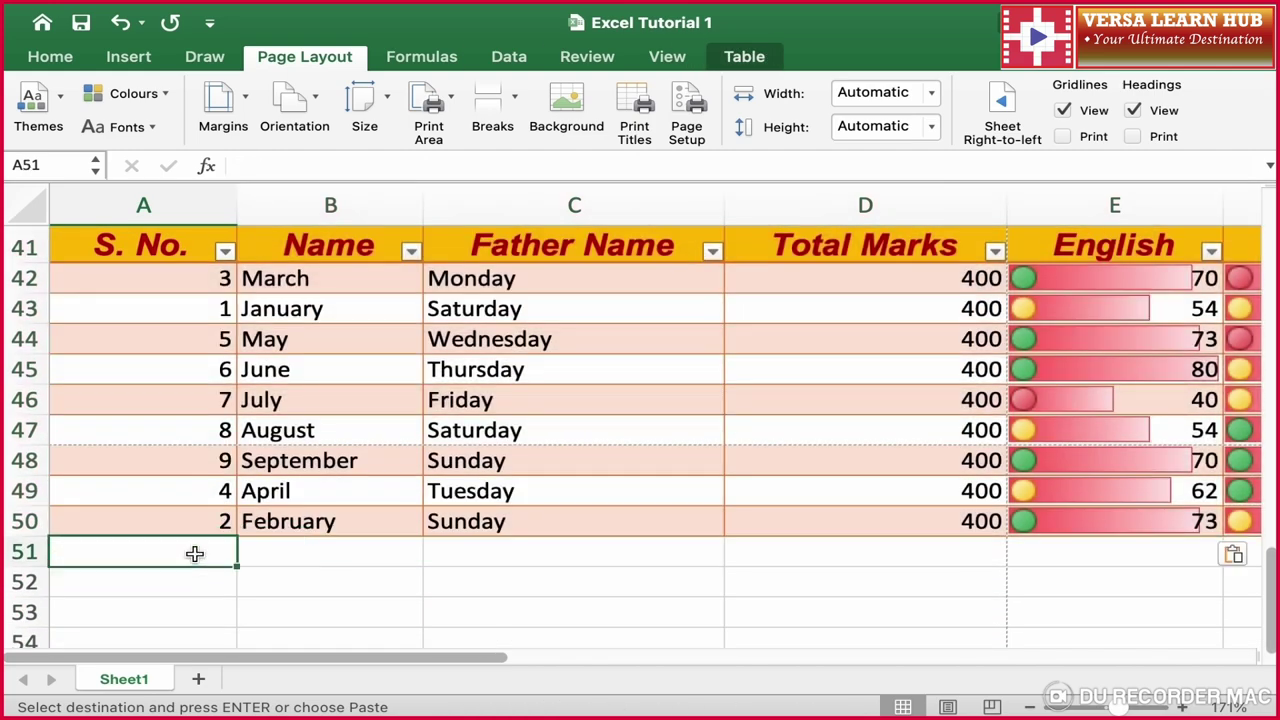
pyautogui.press('super+v')
pyautogui.scroll(-5, 195, 561)
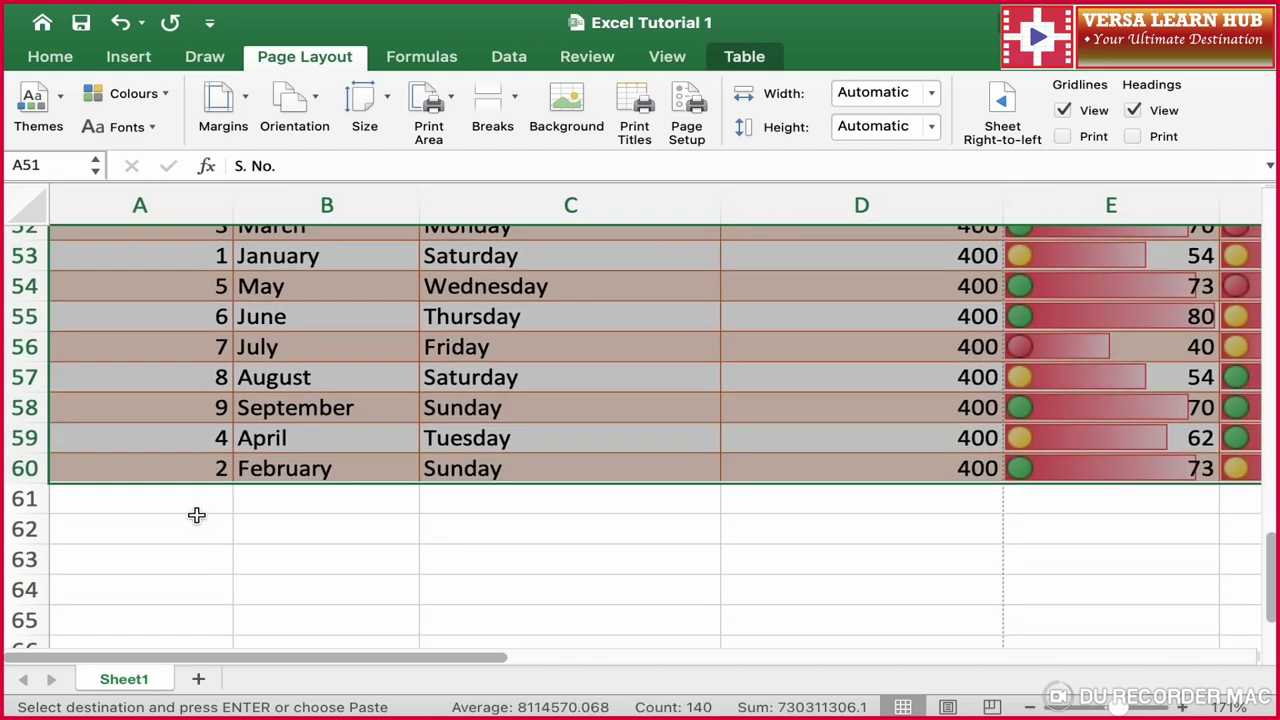
pyautogui.click(195, 508)
pyautogui.press('super+v')
pyautogui.scroll(-3, 194, 443)
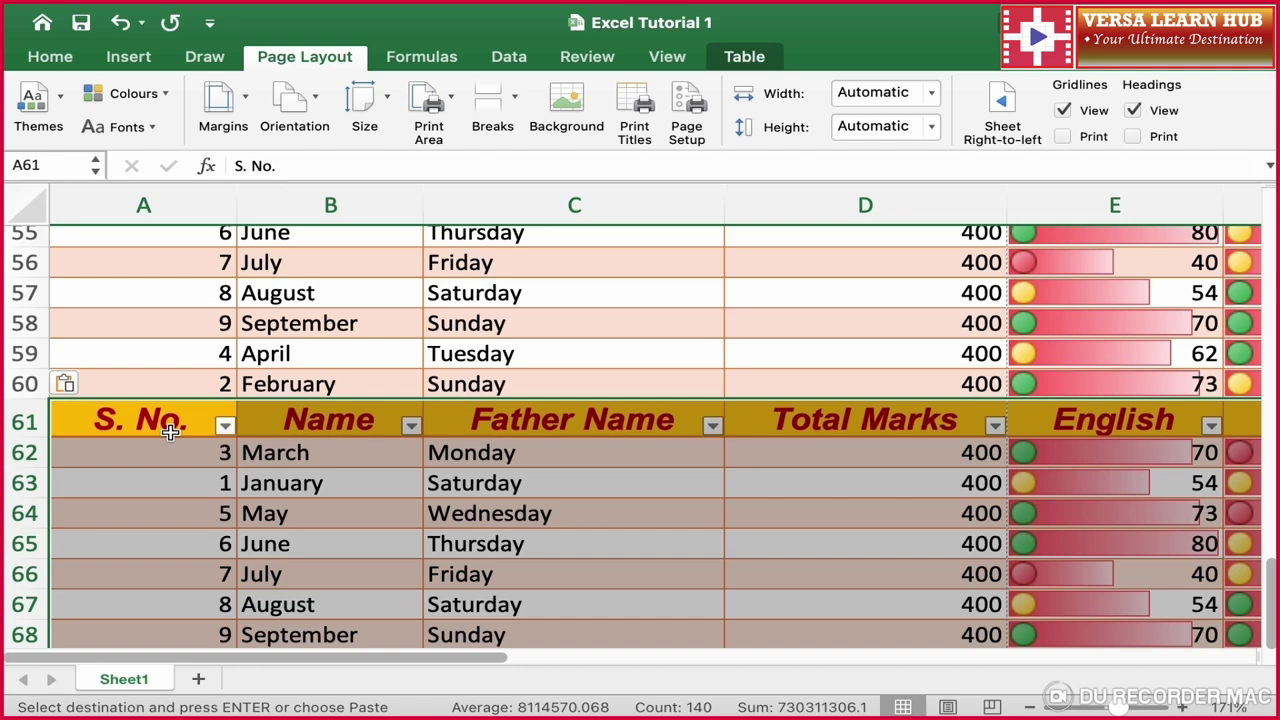
pyautogui.scroll(-4, 170, 431)
pyautogui.click(165, 374)
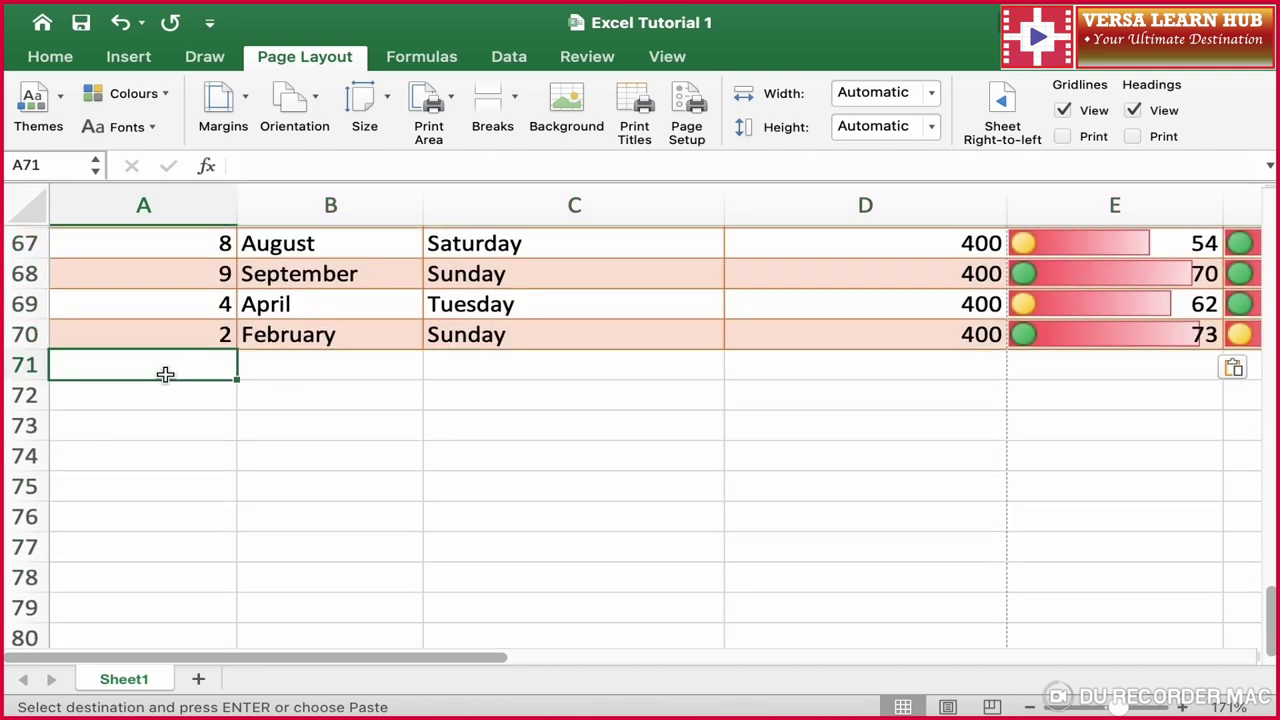
pyautogui.press('super+v')
pyautogui.scroll(-3, 200, 503)
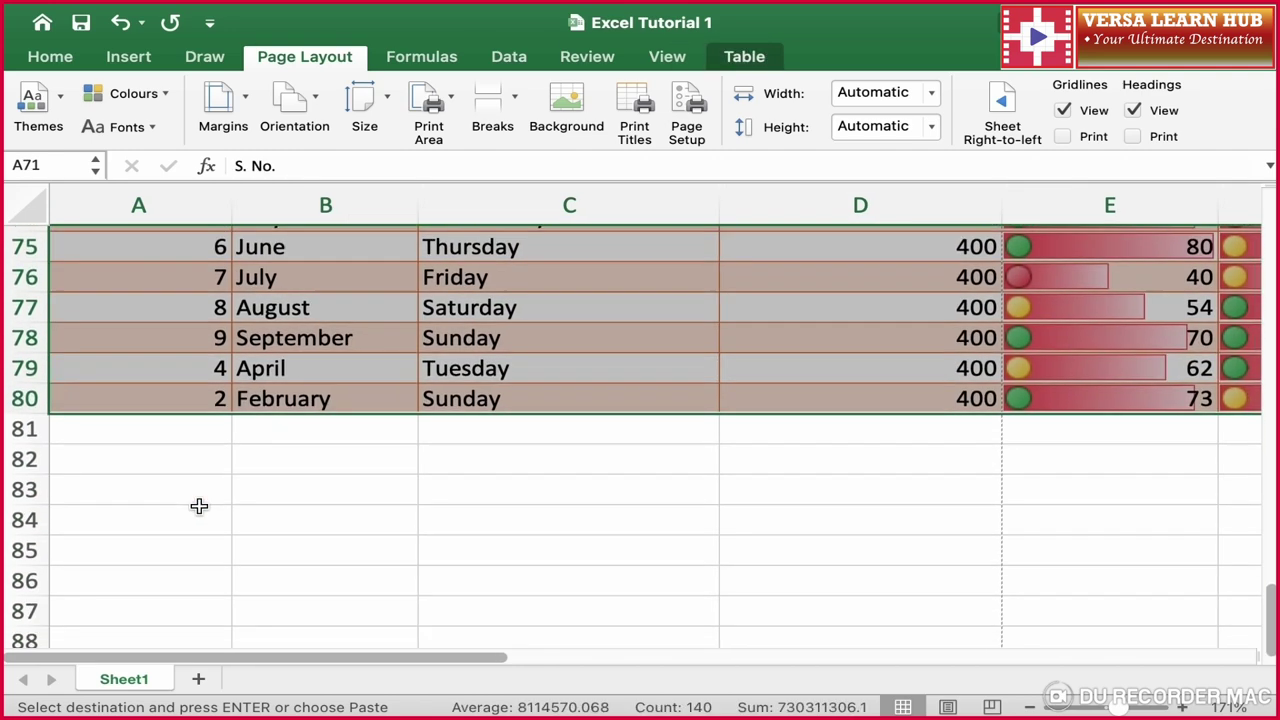
pyautogui.click(190, 429)
pyautogui.press('super+v')
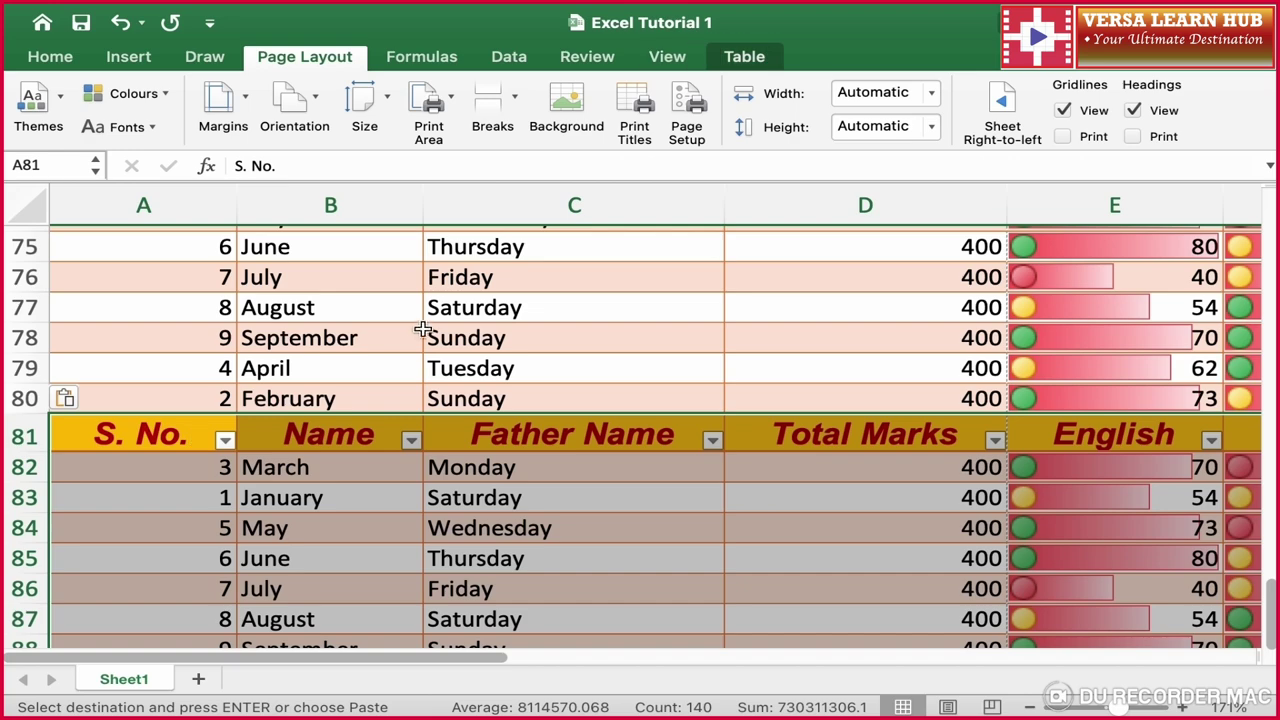
pyautogui.scroll(3, 424, 330)
pyautogui.scroll(20, 424, 330)
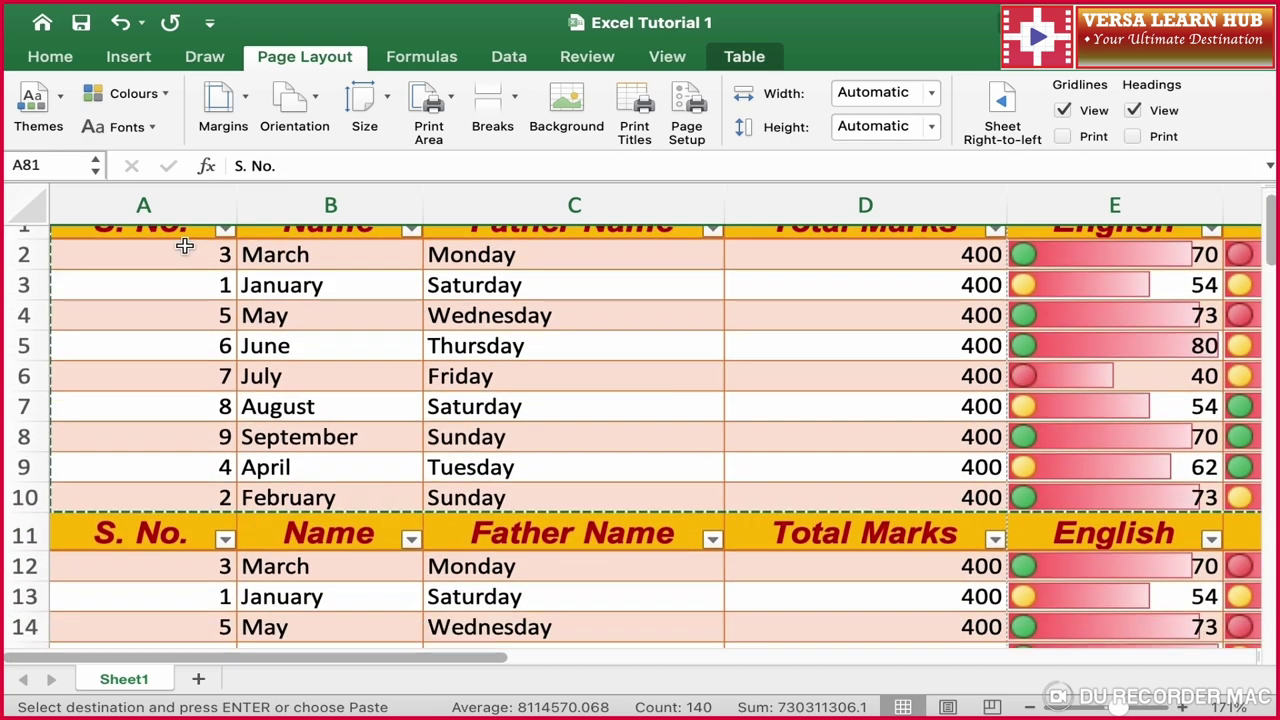
# - Clear the copy marquee and switch the sheet to Page Break Preview
pyautogui.click(185, 246)
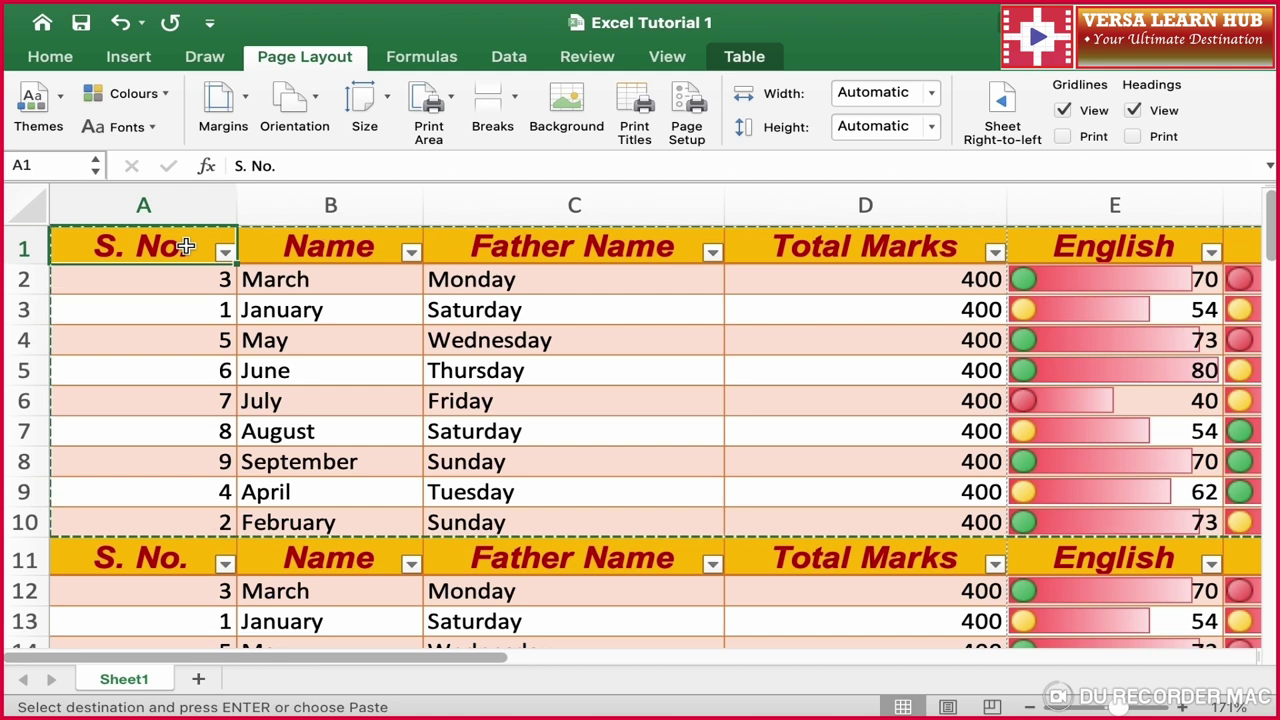
pyautogui.press('Escape')
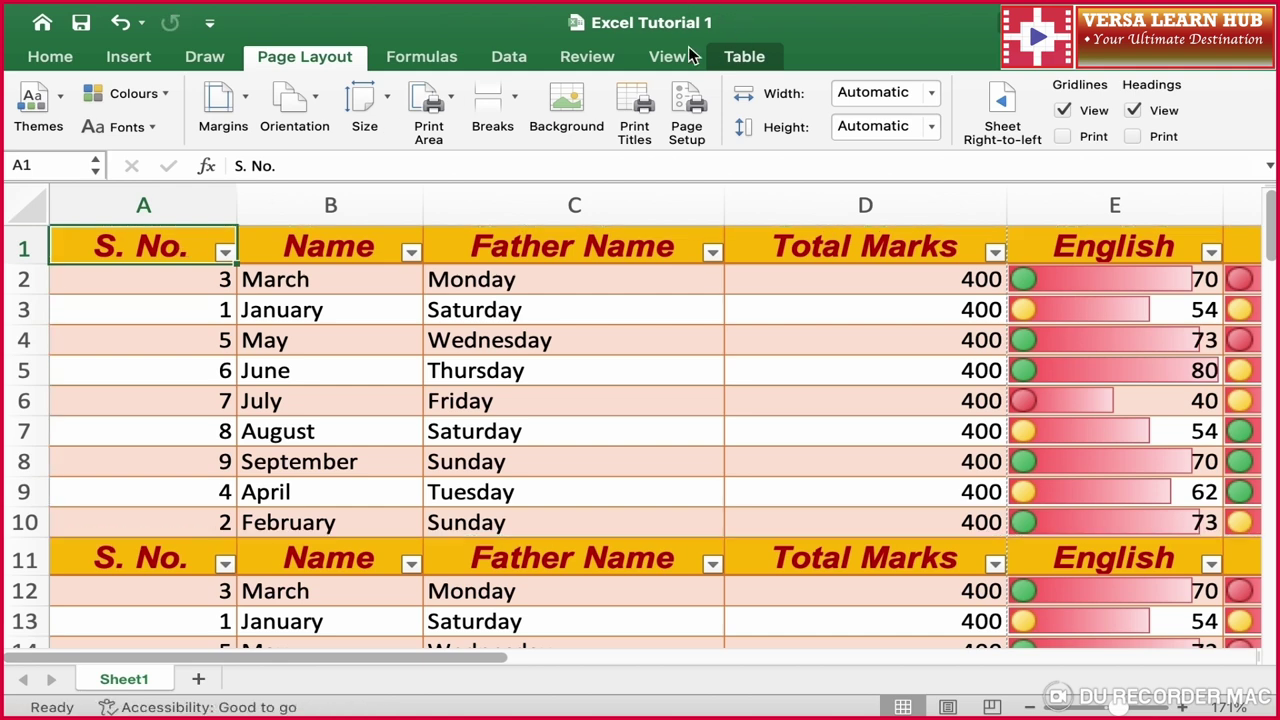
pyautogui.click(670, 57)
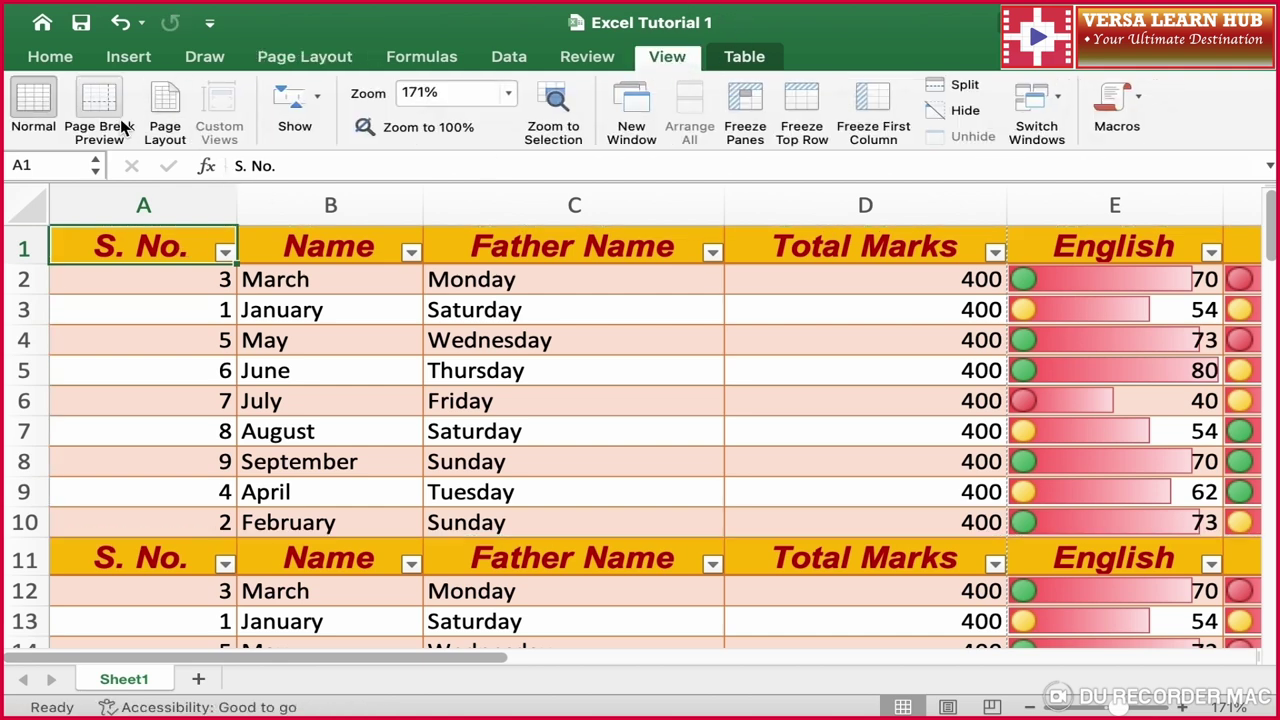
pyautogui.click(100, 100)
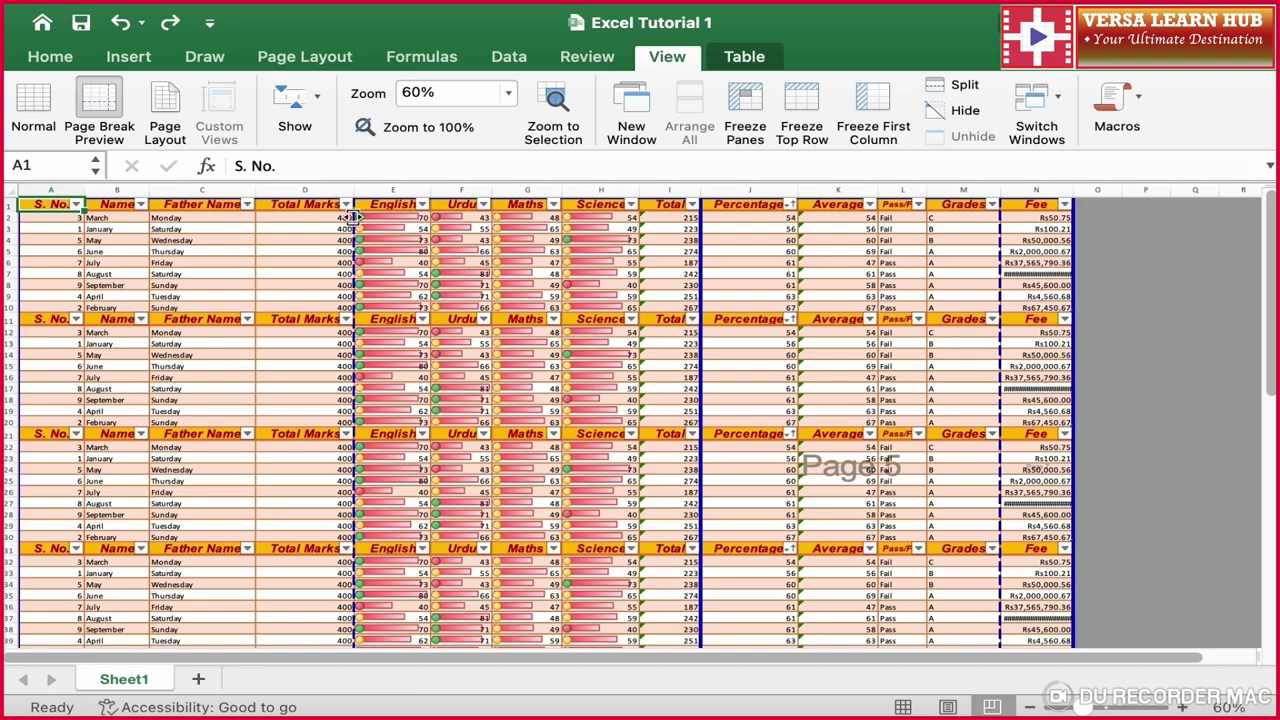
# - Select the Science heading in H31 and scroll through the numbered print pages
pyautogui.click(570, 551)
pyautogui.scroll(-10, 570, 551)
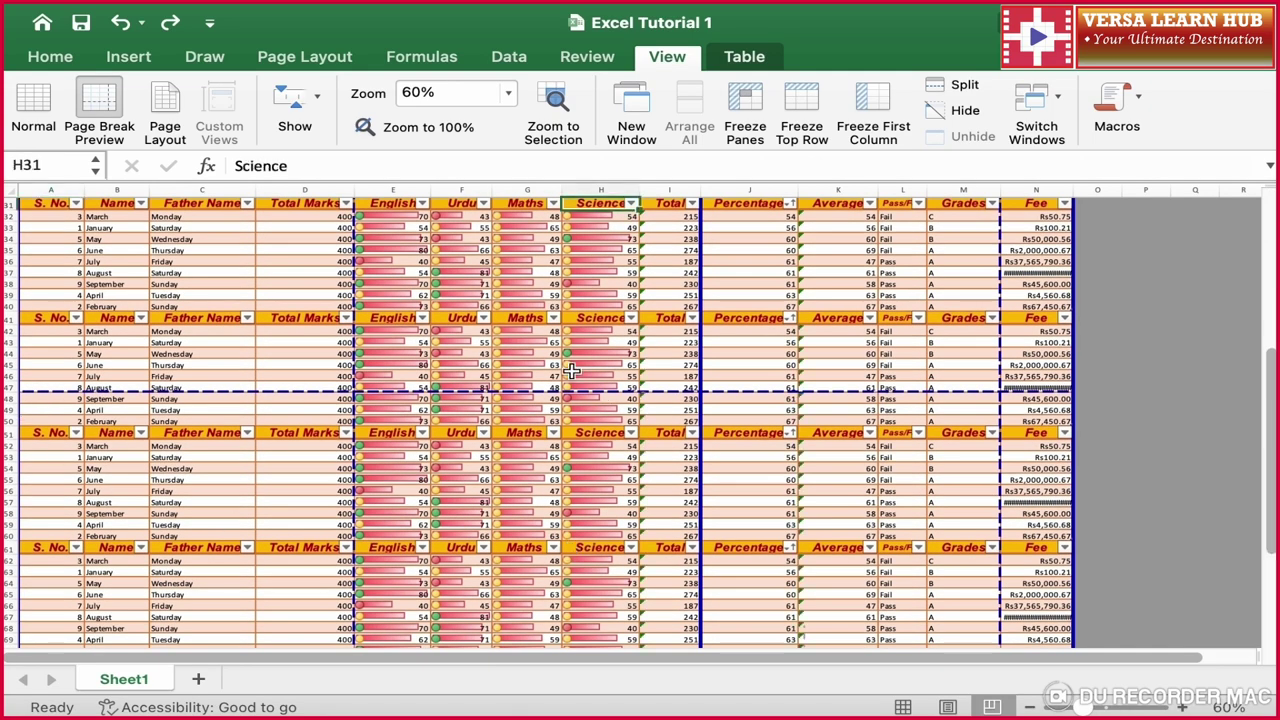
pyautogui.scroll(10, 572, 372)
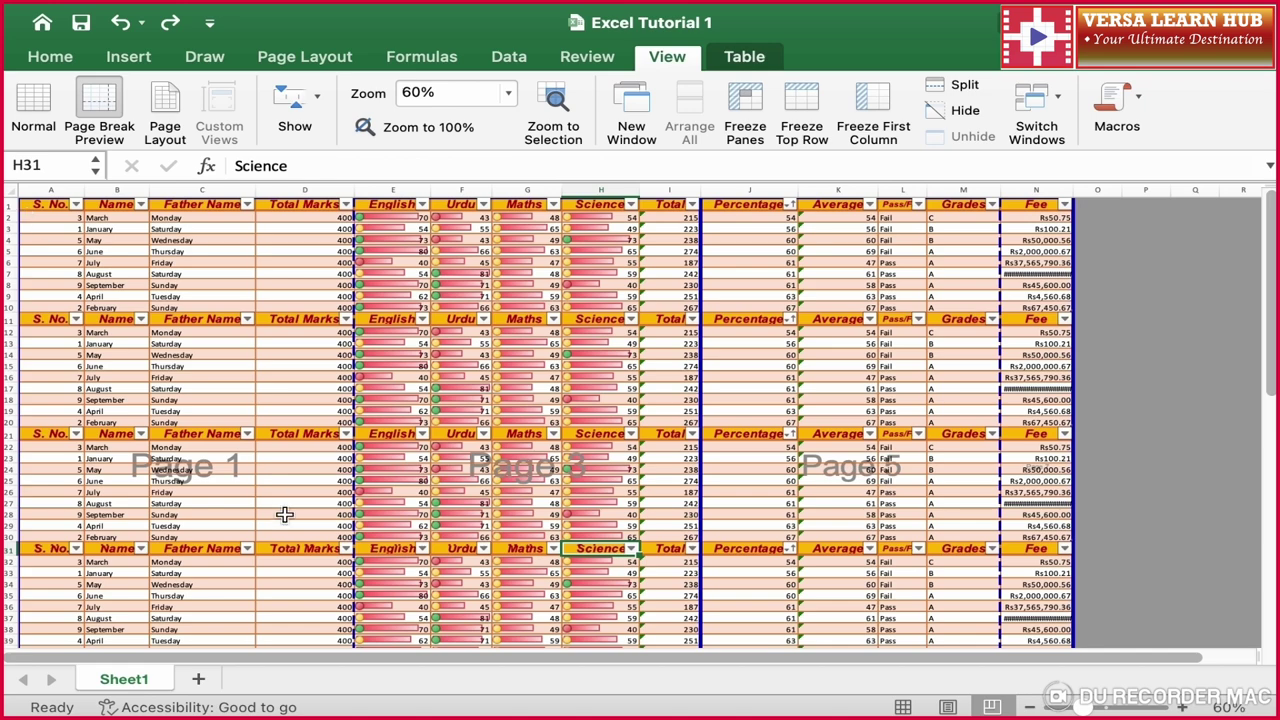
pyautogui.scroll(-5, 286, 517)
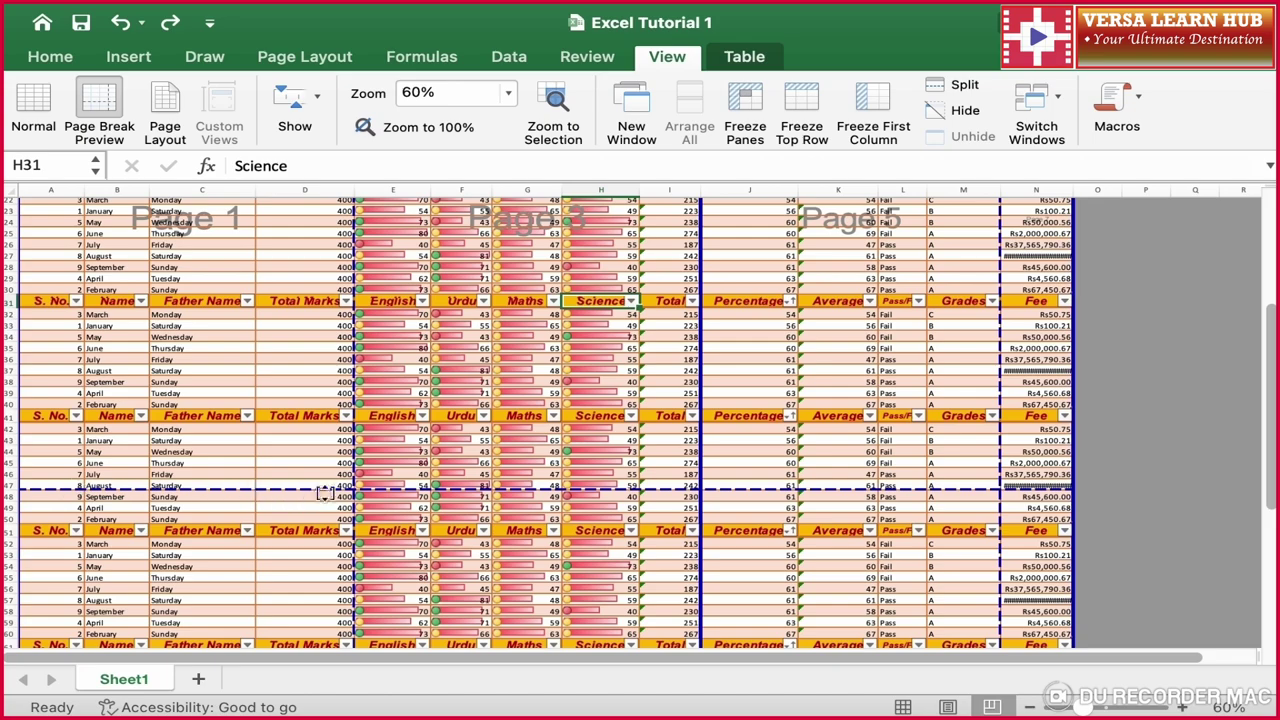
pyautogui.scroll(5, 348, 490)
pyautogui.scroll(-4, 200, 350)
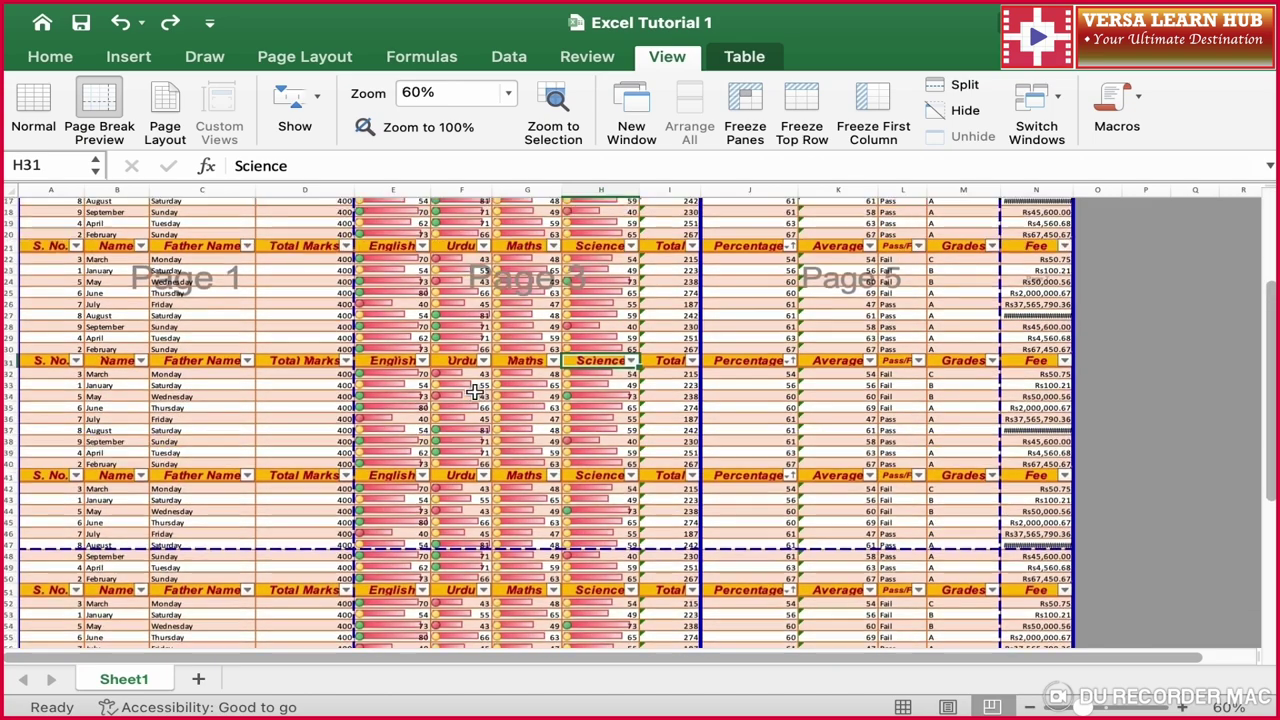
pyautogui.scroll(4, 100, 250)
pyautogui.scroll(1, 60, 230)
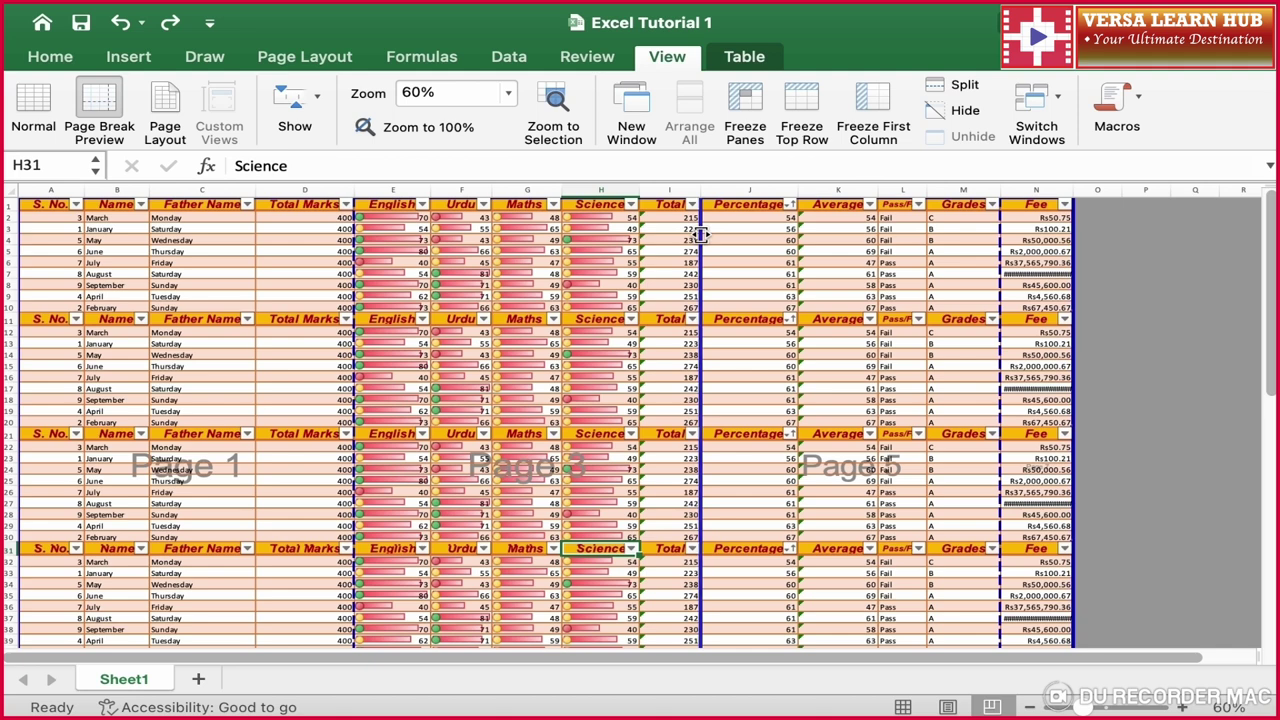
# - Keep the page break after Total and drag the last break past Fee so Fee prints with Percentage–Grades
pyautogui.moveTo(701, 234); pyautogui.dragTo(647, 251)
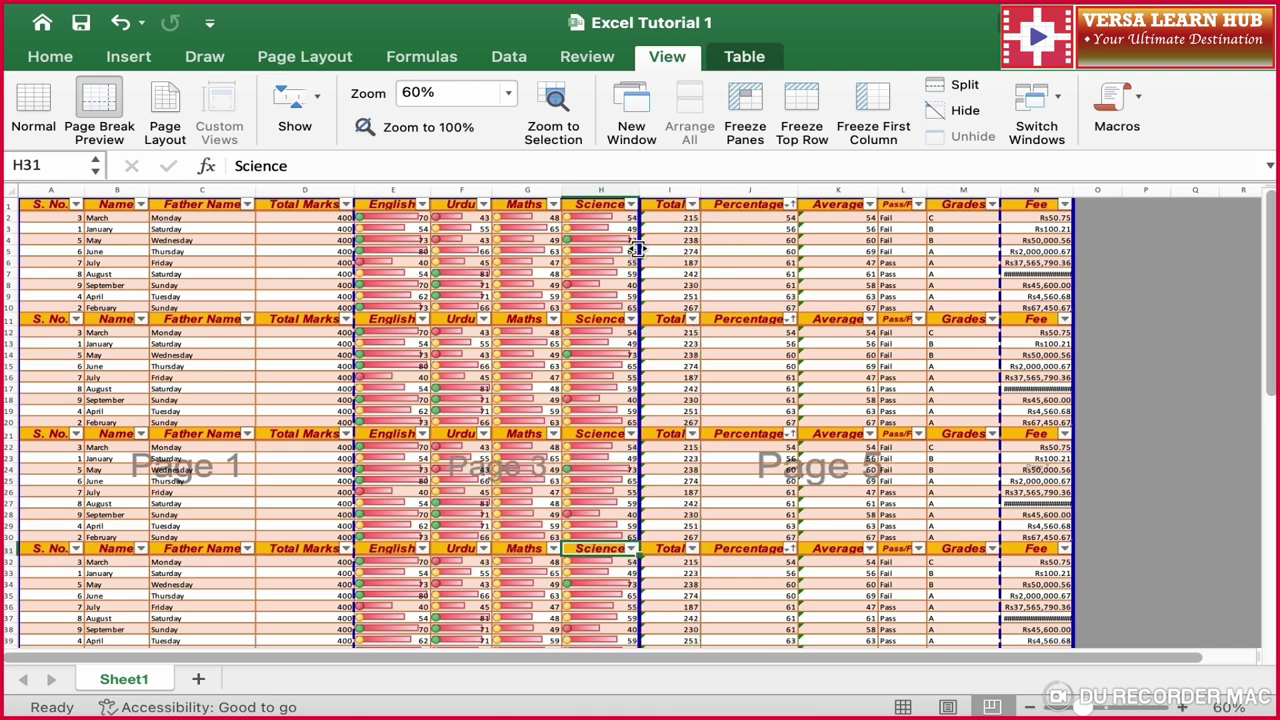
pyautogui.moveTo(637, 249); pyautogui.dragTo(701, 252)
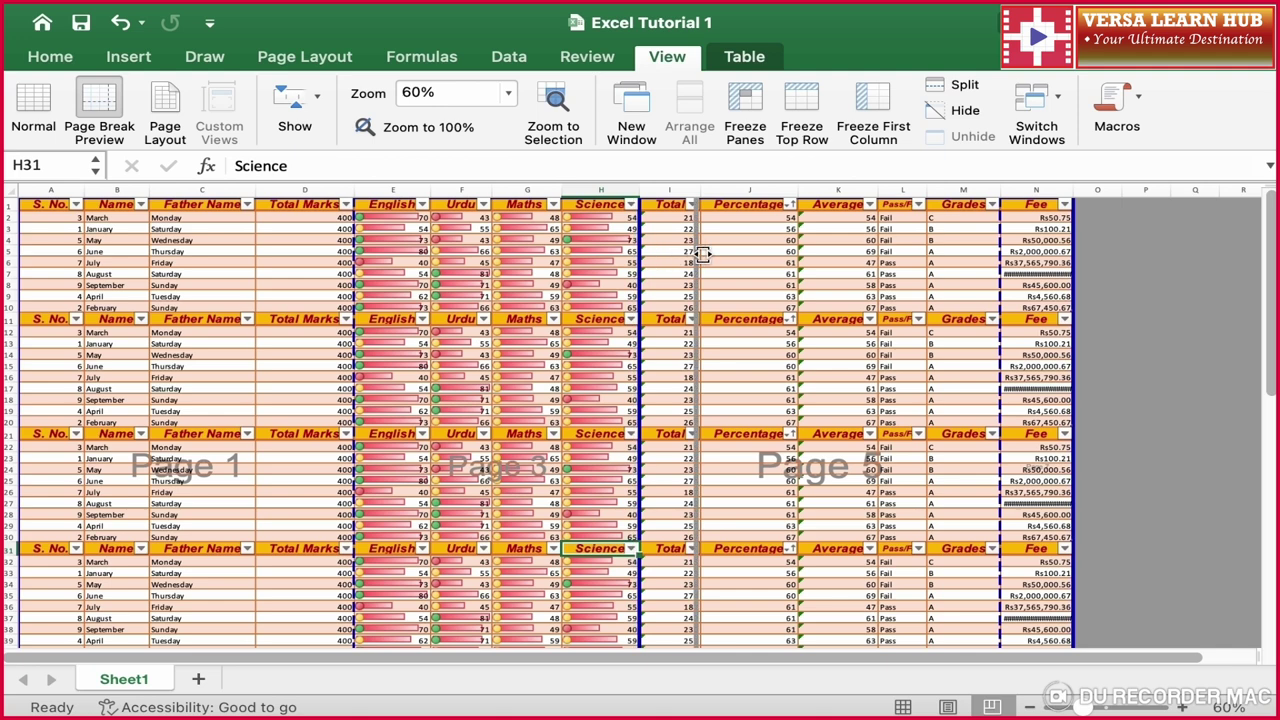
pyautogui.click(899, 333)
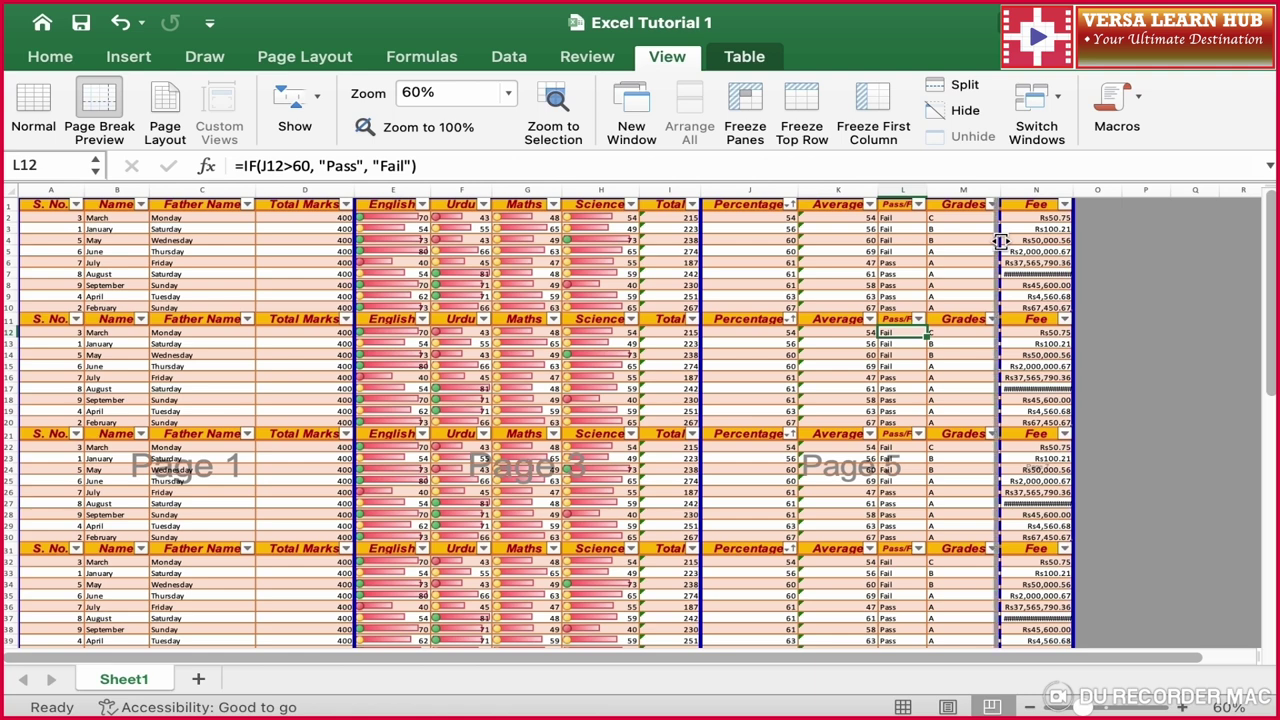
pyautogui.moveTo(1000, 240); pyautogui.dragTo(1070, 248)
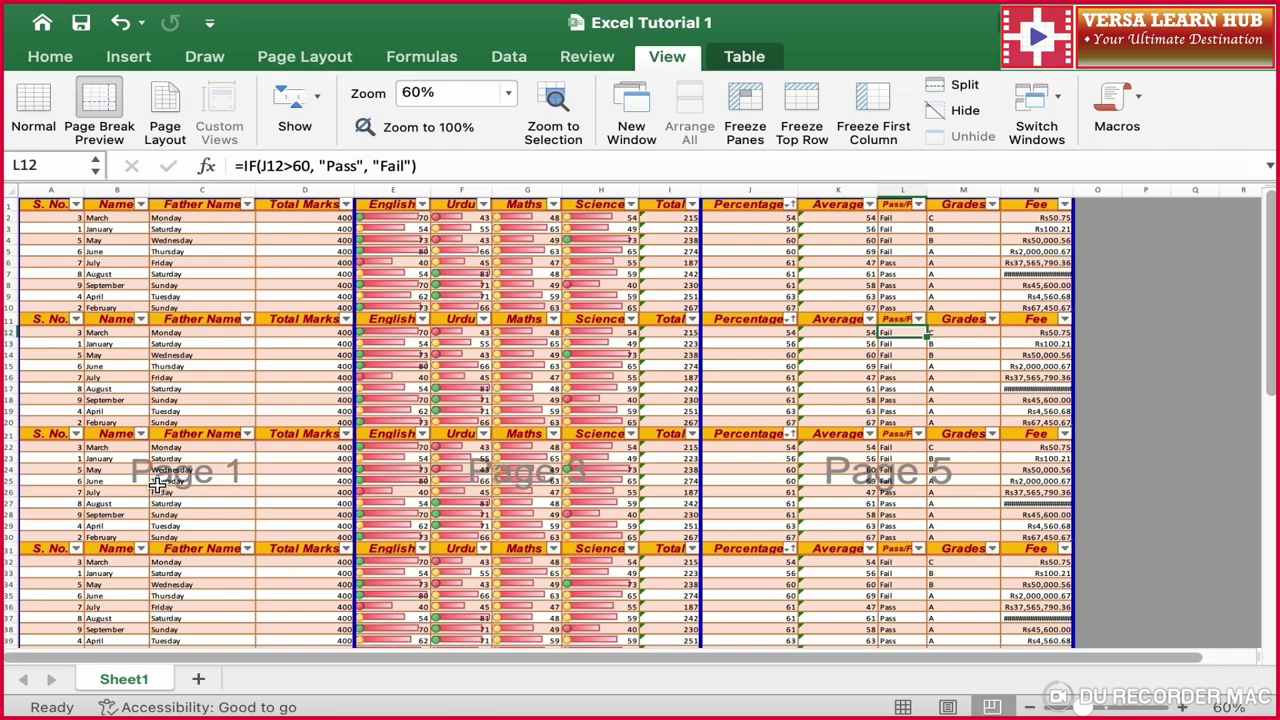
pyautogui.scroll(-15, 240, 485)
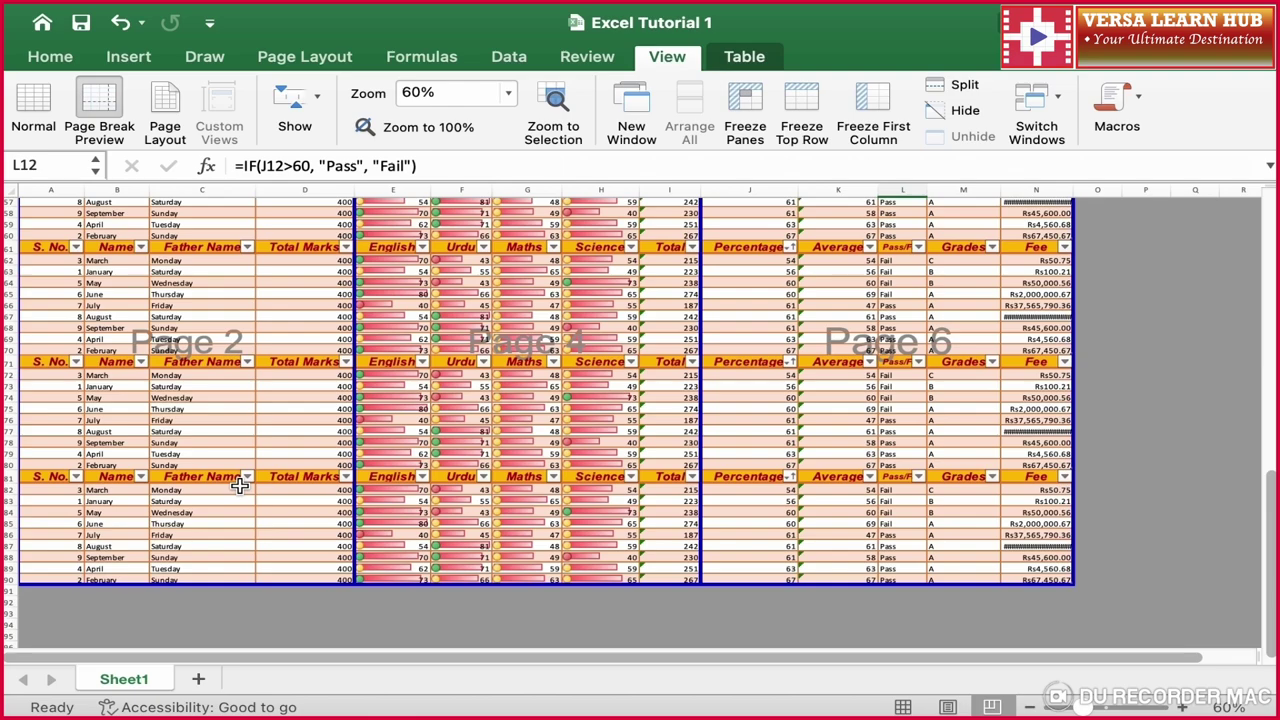
pyautogui.scroll(5, 297, 346)
pyautogui.scroll(5, 400, 380)
pyautogui.scroll(5, 527, 401)
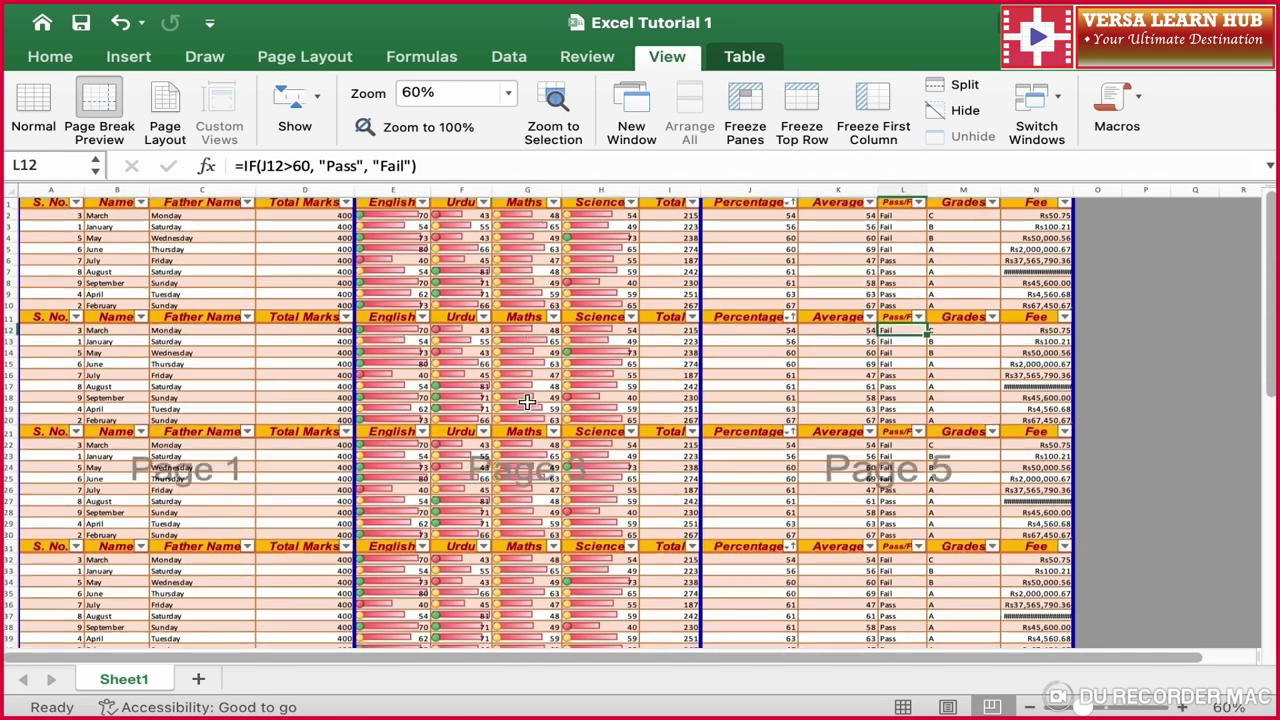
pyautogui.scroll(-1, 590, 478)
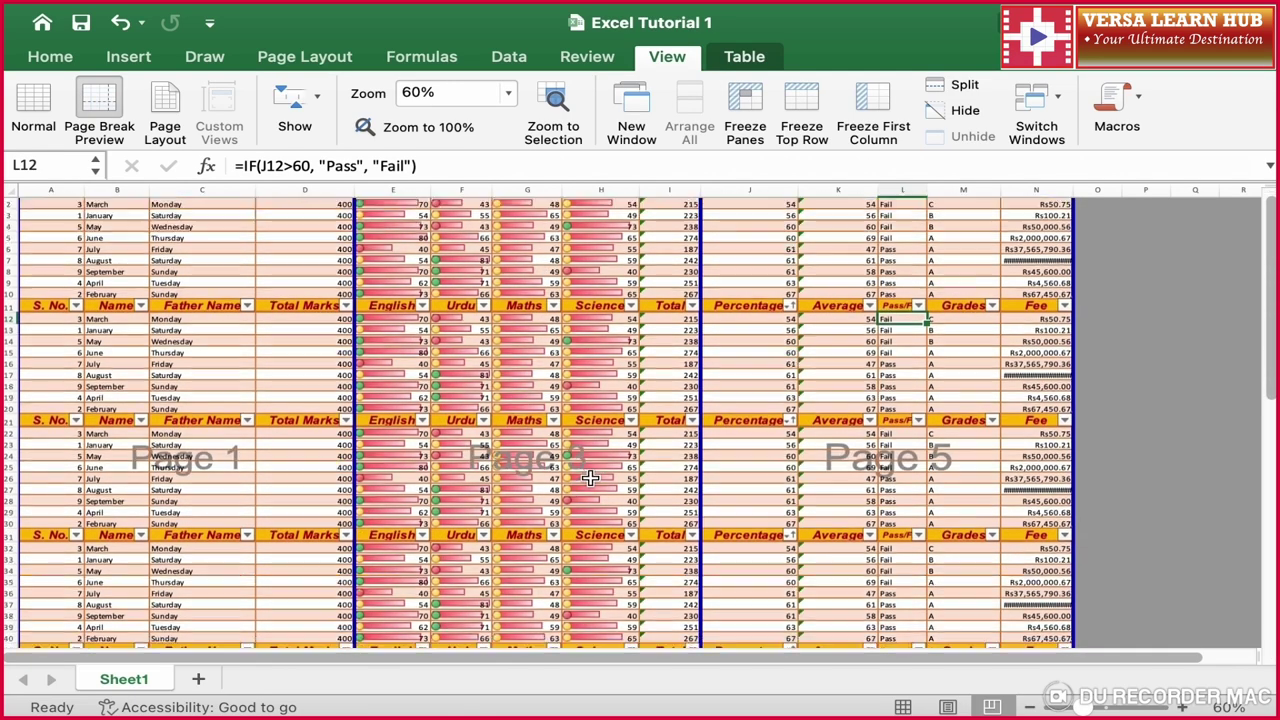
pyautogui.scroll(-15, 590, 478)
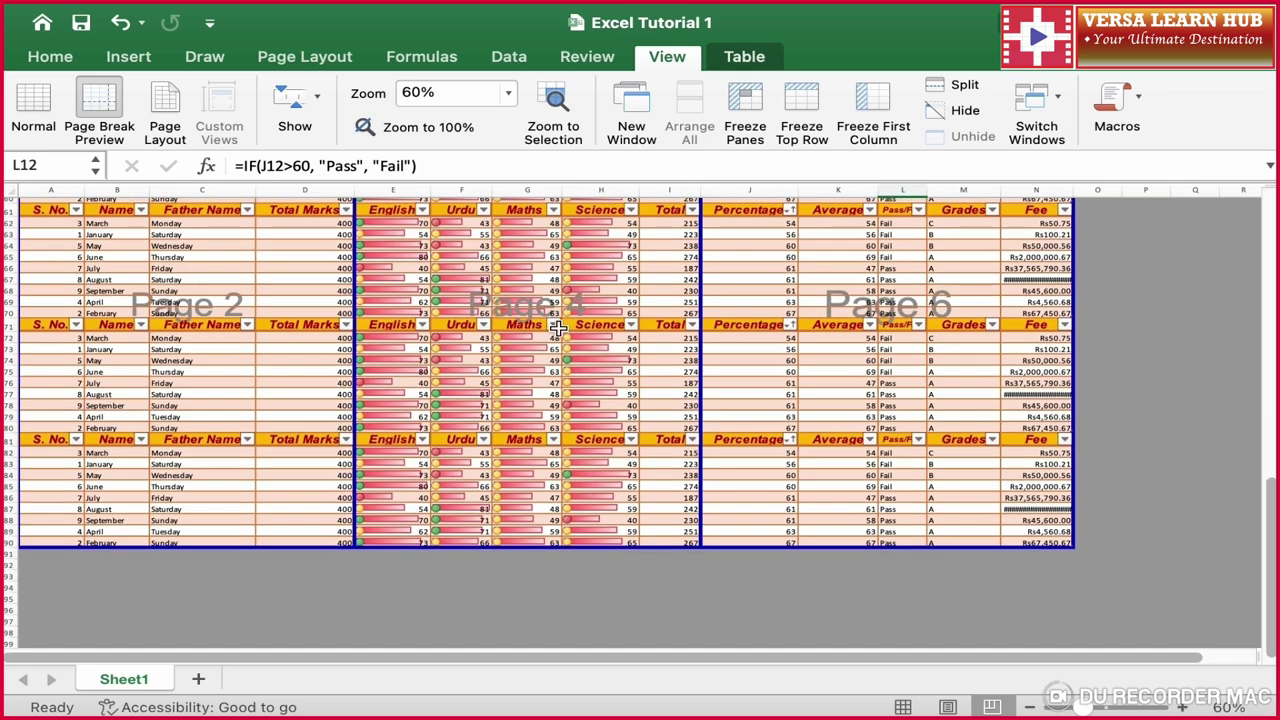
pyautogui.scroll(5, 751, 363)
pyautogui.scroll(5, 754, 361)
pyautogui.scroll(5, 754, 361)
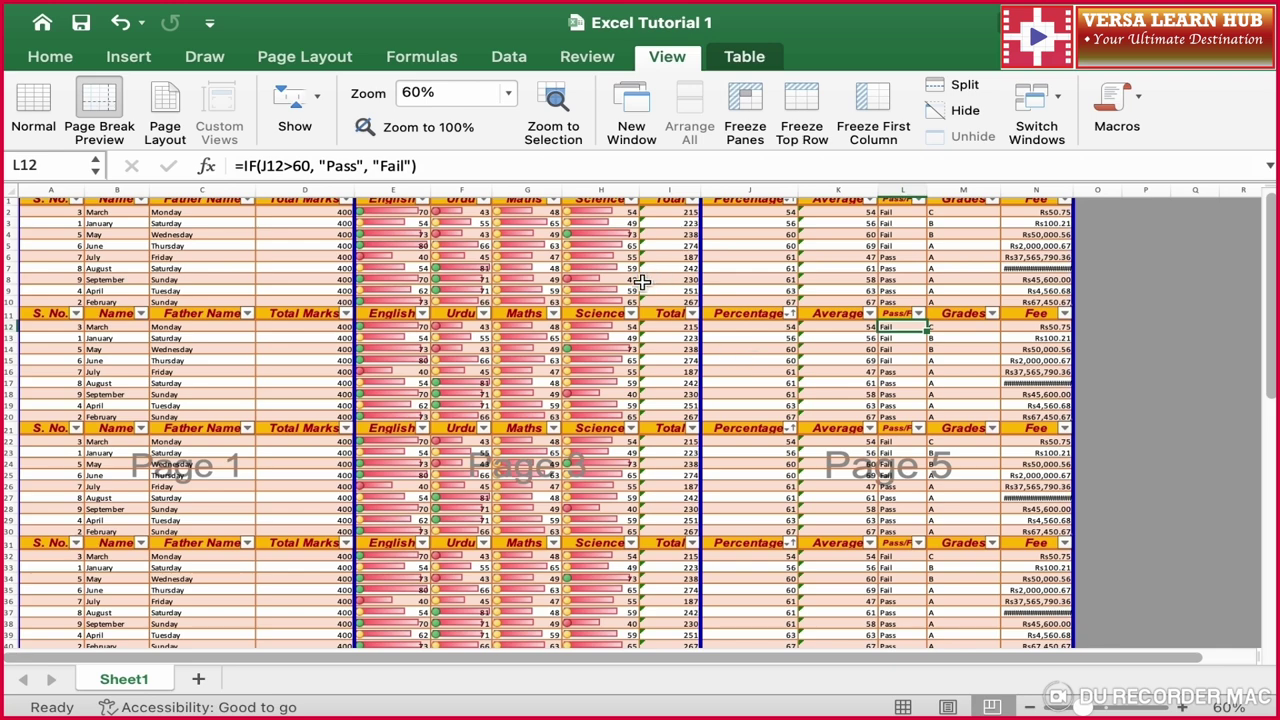
pyautogui.scroll(1, 300, 300)
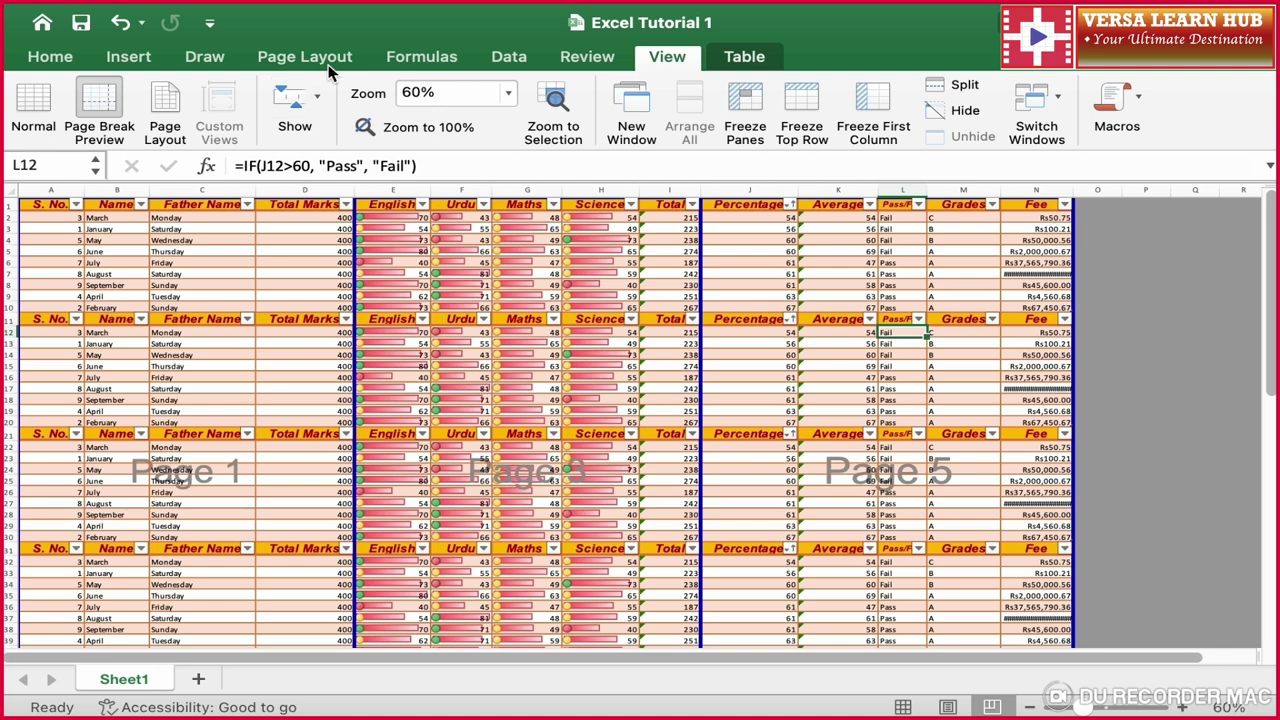
# - Switch the page orientation to Landscape
pyautogui.click(330, 72)
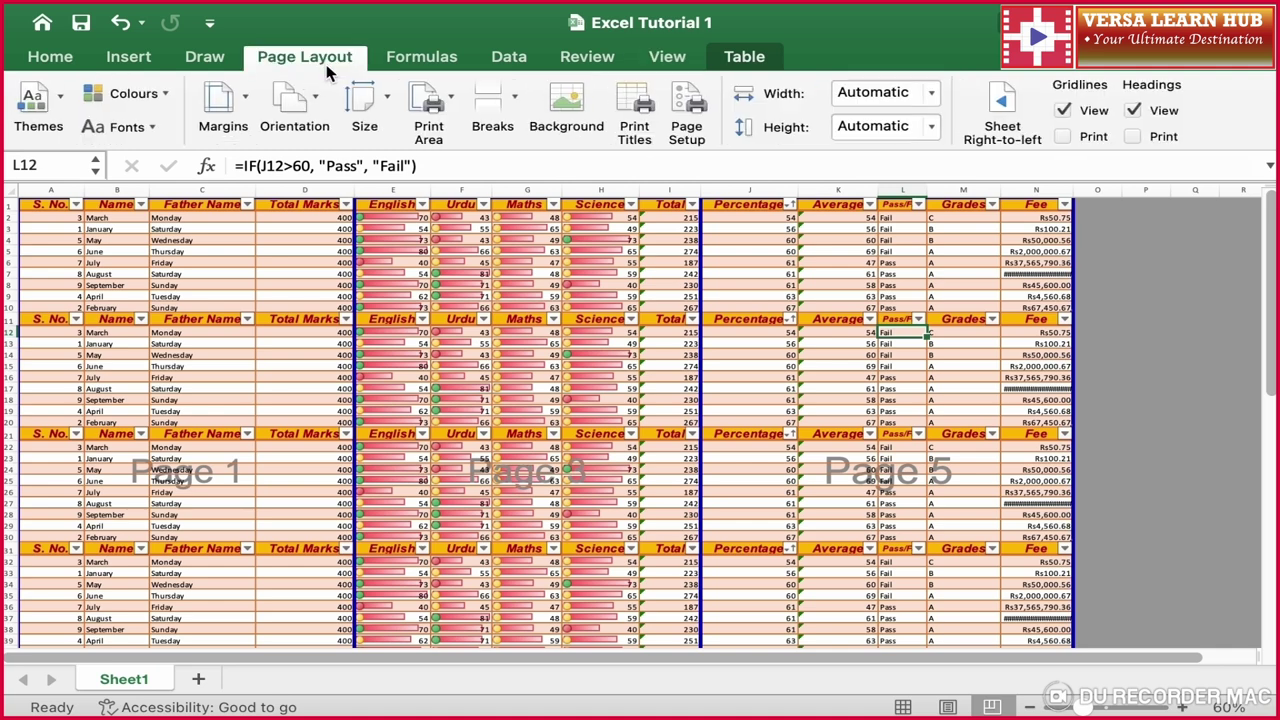
pyautogui.click(316, 100)
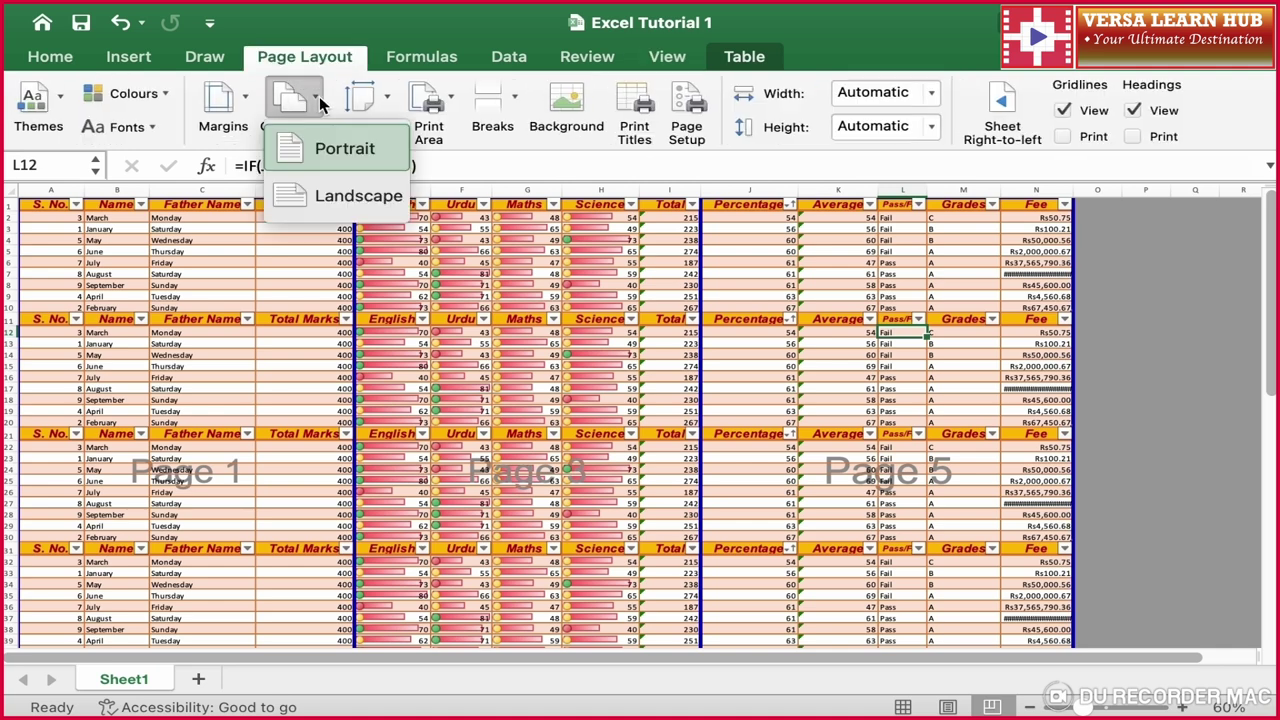
pyautogui.click(360, 197)
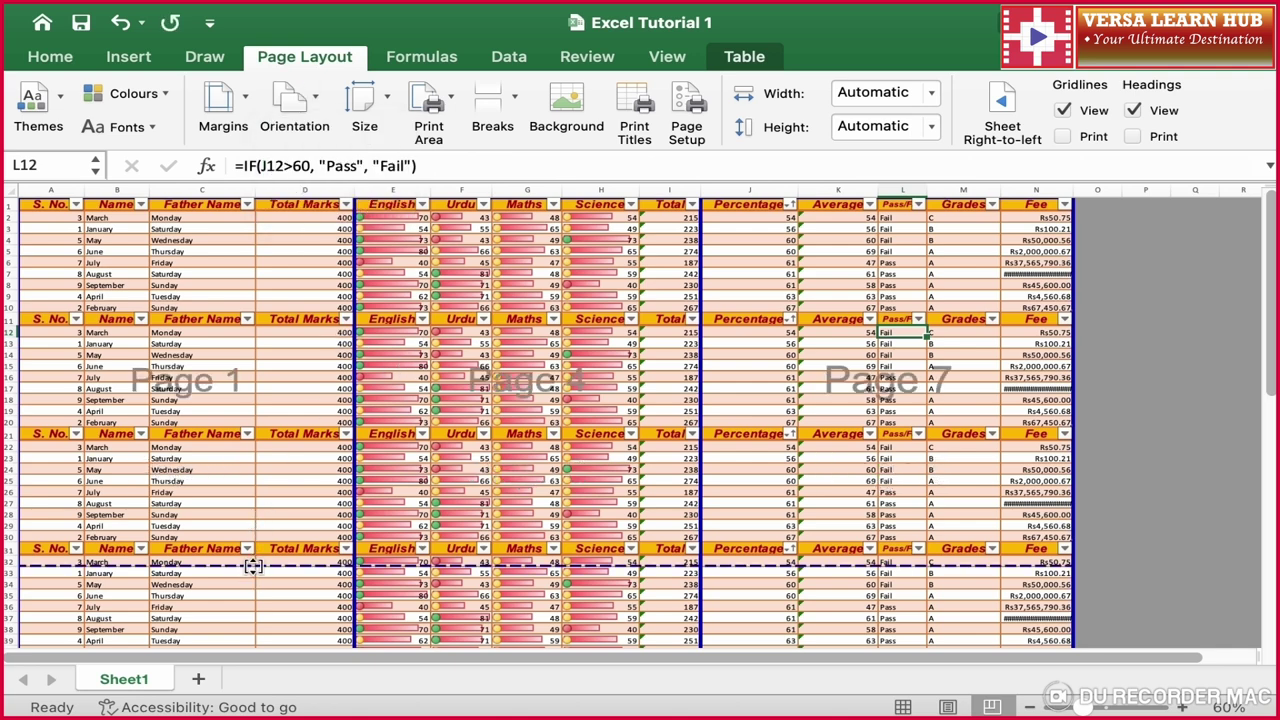
# - Move the vertical page breaks to the G/H border and past column N
pyautogui.moveTo(350, 344); pyautogui.dragTo(590, 358)
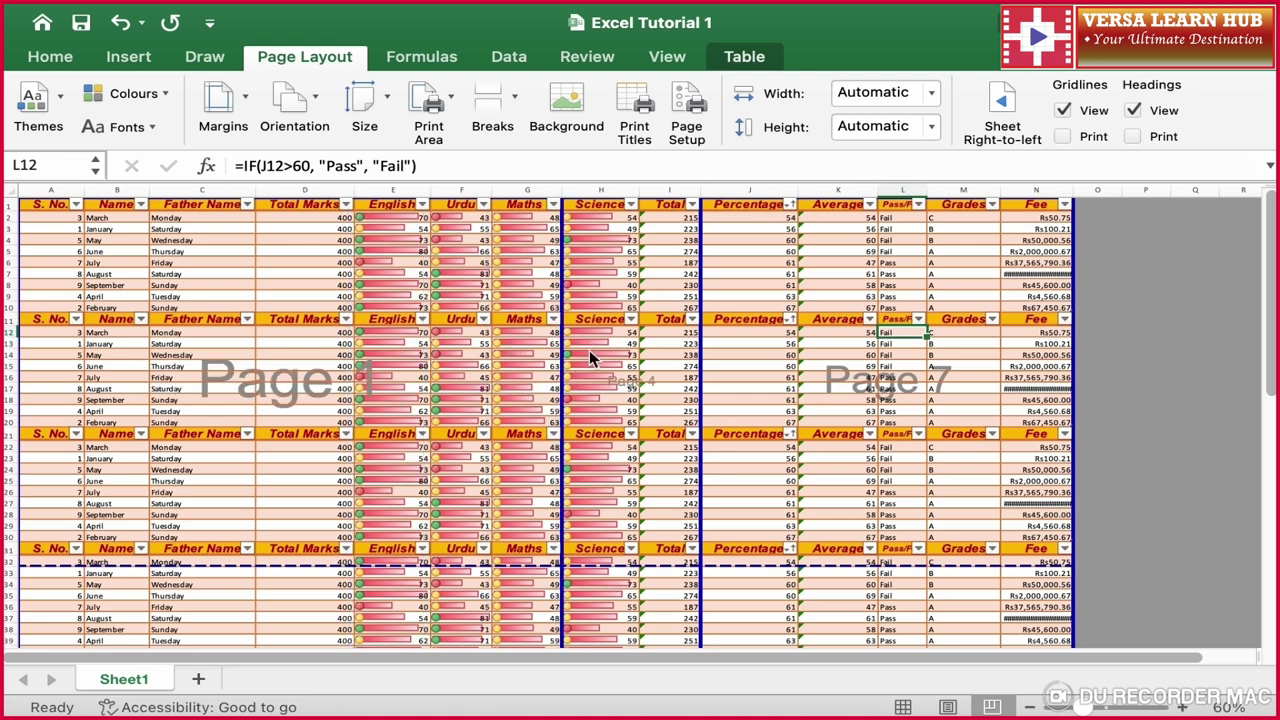
pyautogui.moveTo(700, 343); pyautogui.dragTo(1073, 350)
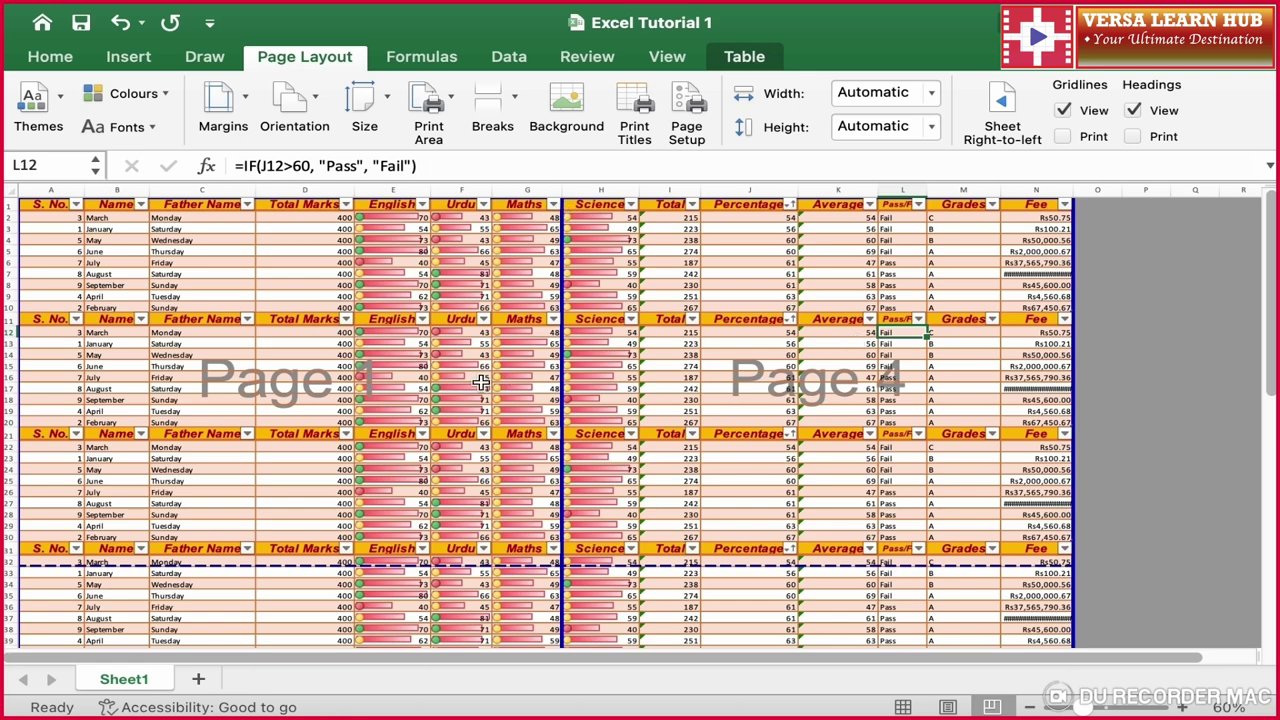
pyautogui.scroll(-2, 481, 383)
pyautogui.scroll(-5, 481, 383)
pyautogui.scroll(-1, 481, 383)
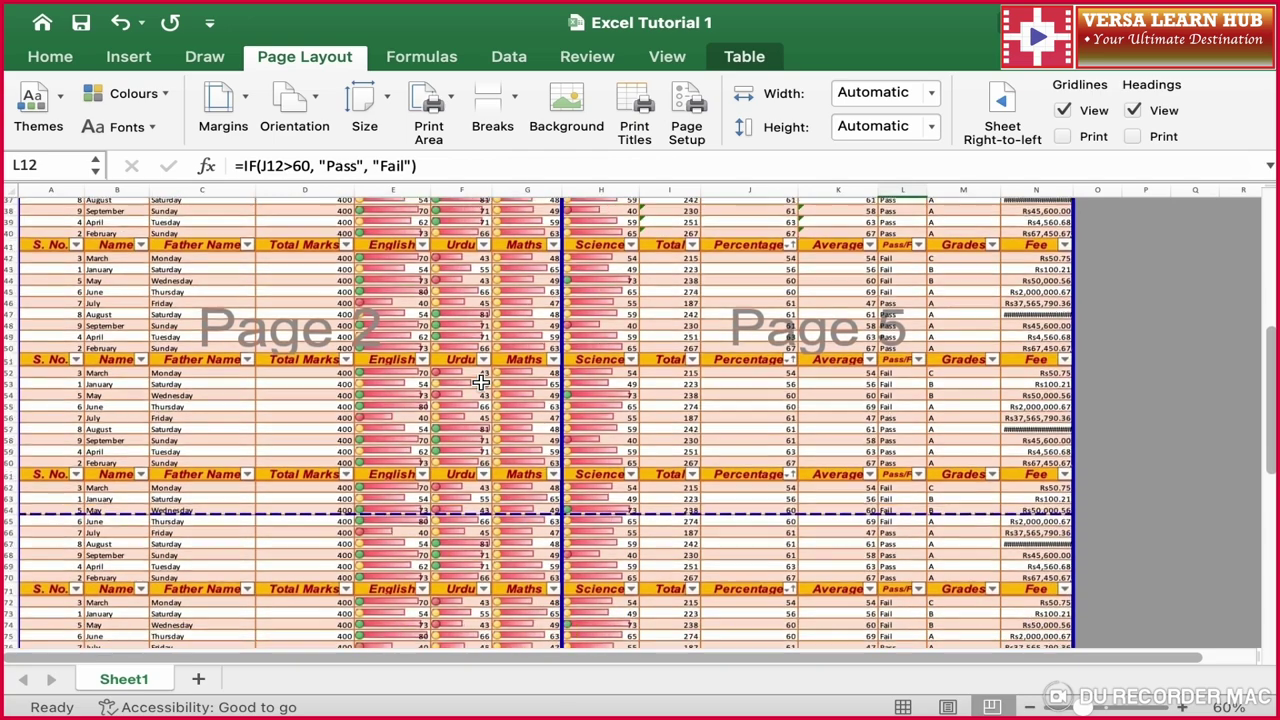
pyautogui.scroll(-5, 481, 383)
pyautogui.scroll(2, 481, 383)
pyautogui.scroll(2, 481, 383)
# - Return the sheet to Normal view
pyautogui.scroll(2, 481, 383)
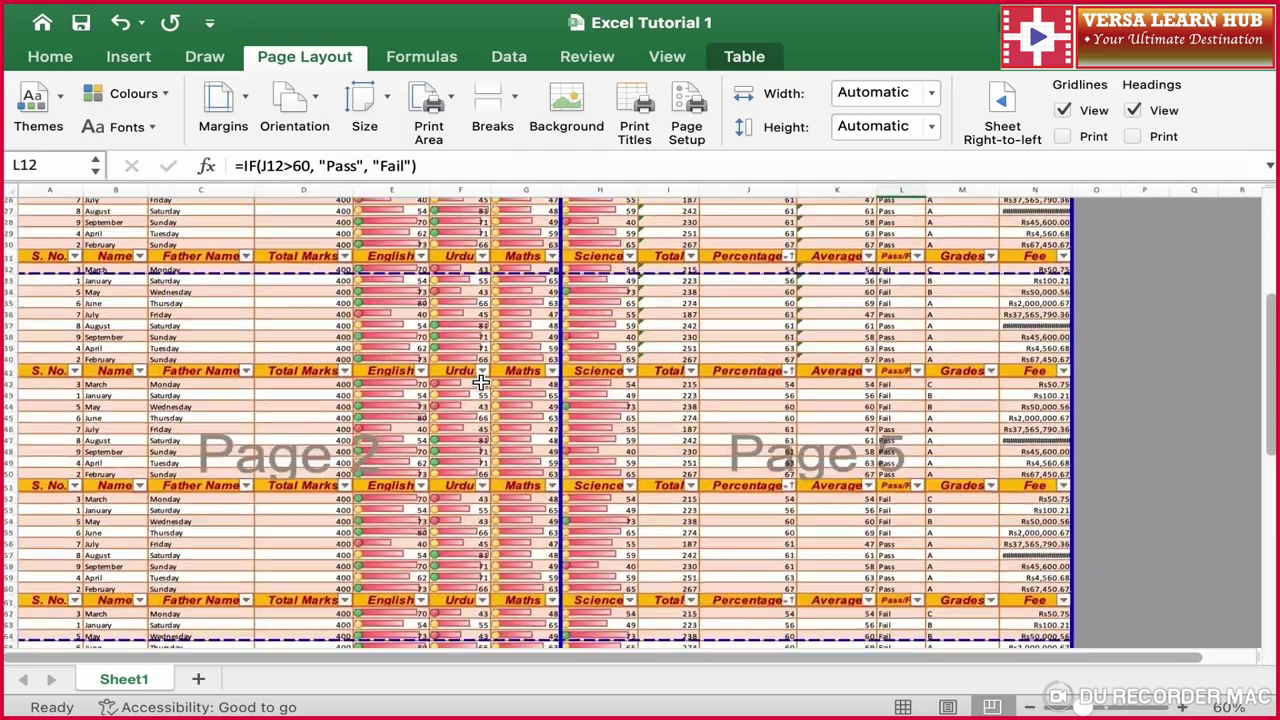
pyautogui.scroll(7, 481, 383)
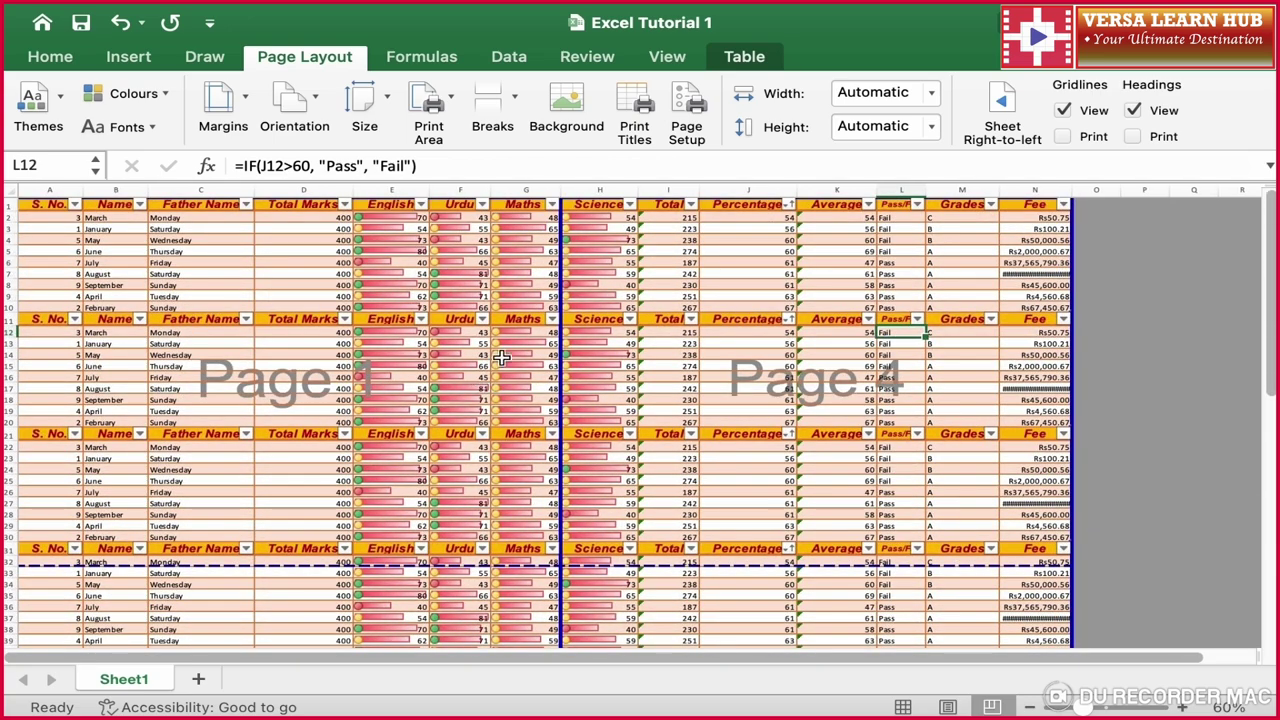
pyautogui.click(667, 57)
pyautogui.click(32, 116)
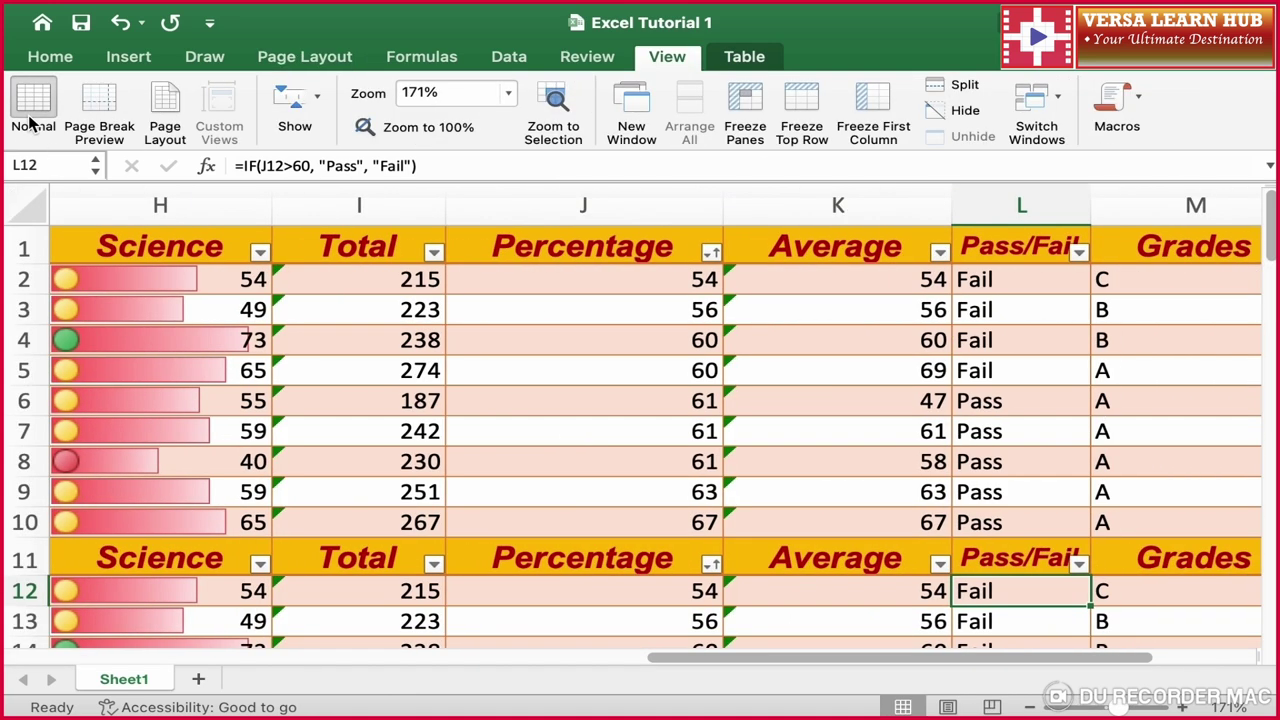
# - Check the 6-page print preview and close it without printing
pyautogui.press('super+p')
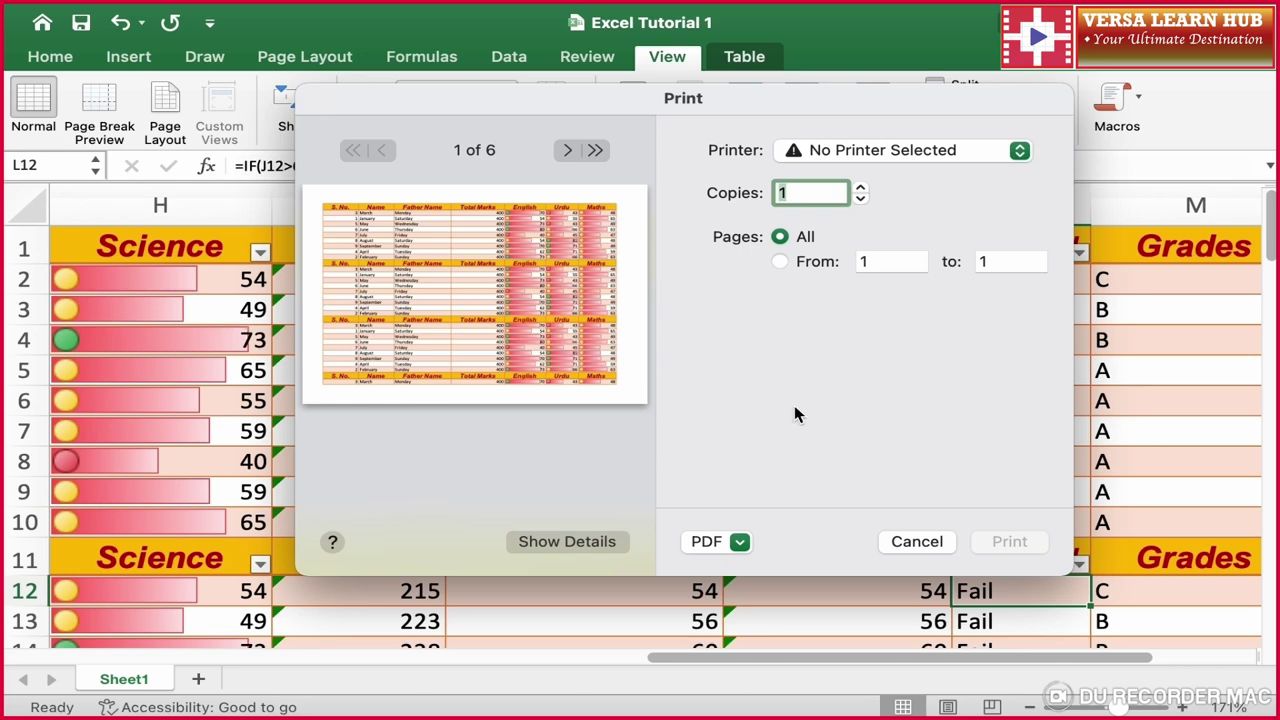
pyautogui.click(936, 548)
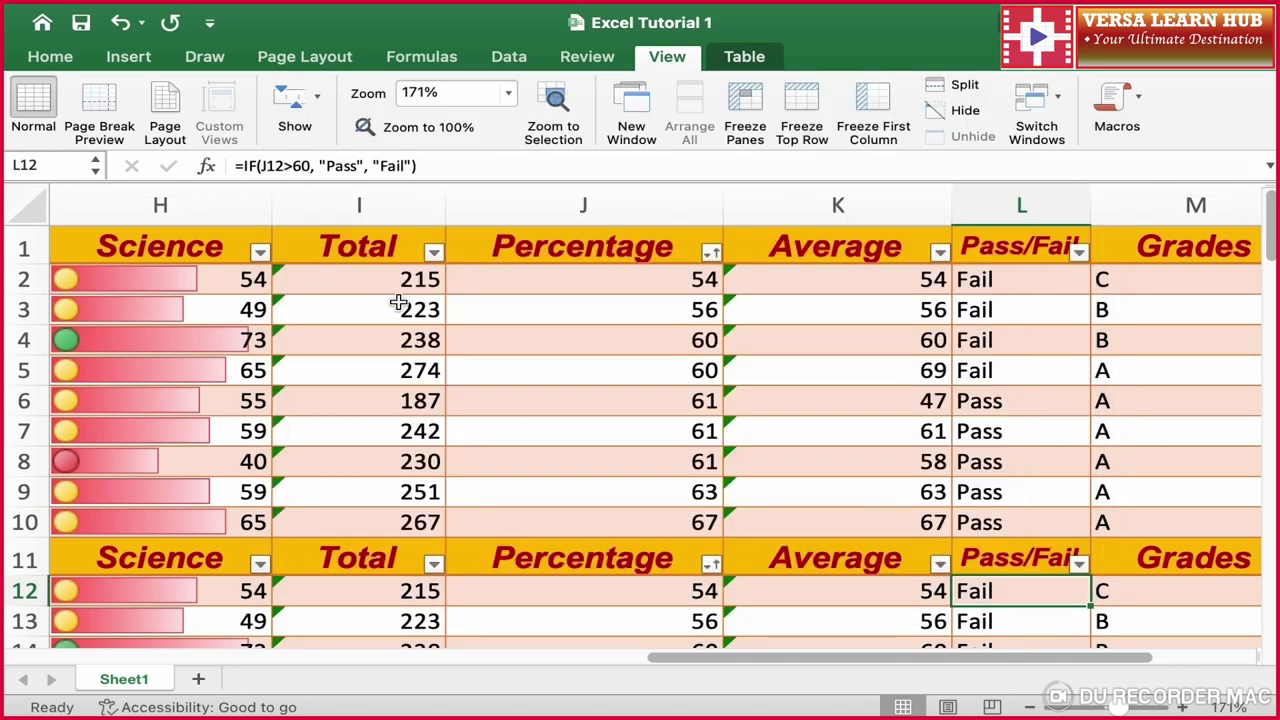
pyautogui.click(328, 68)
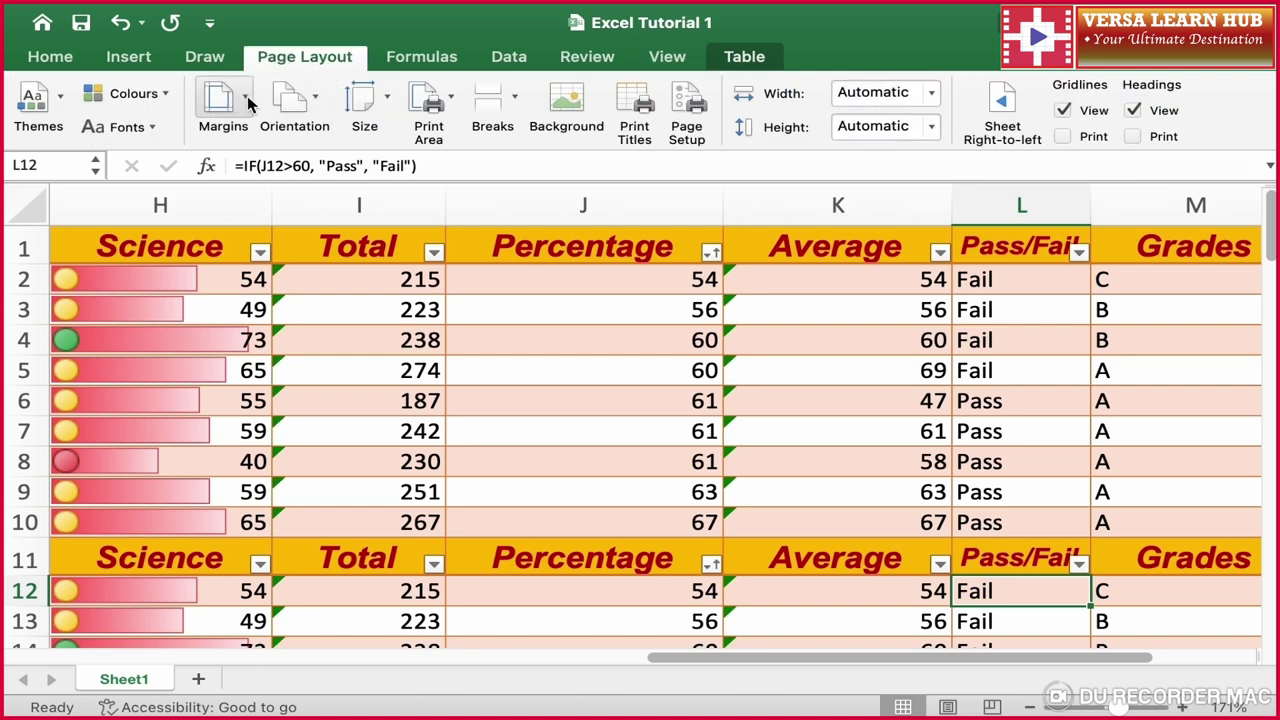
# - Set the top margin to 3 inches in Custom Margins
pyautogui.click(246, 98)
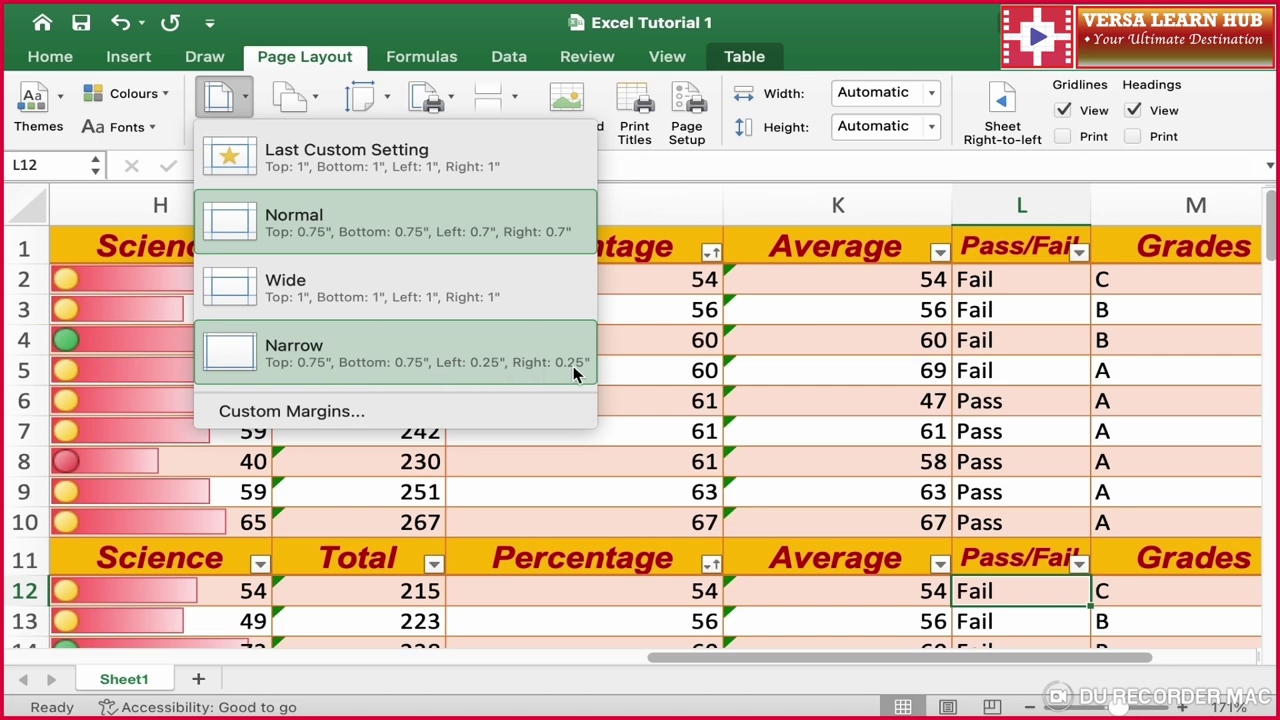
pyautogui.click(422, 412)
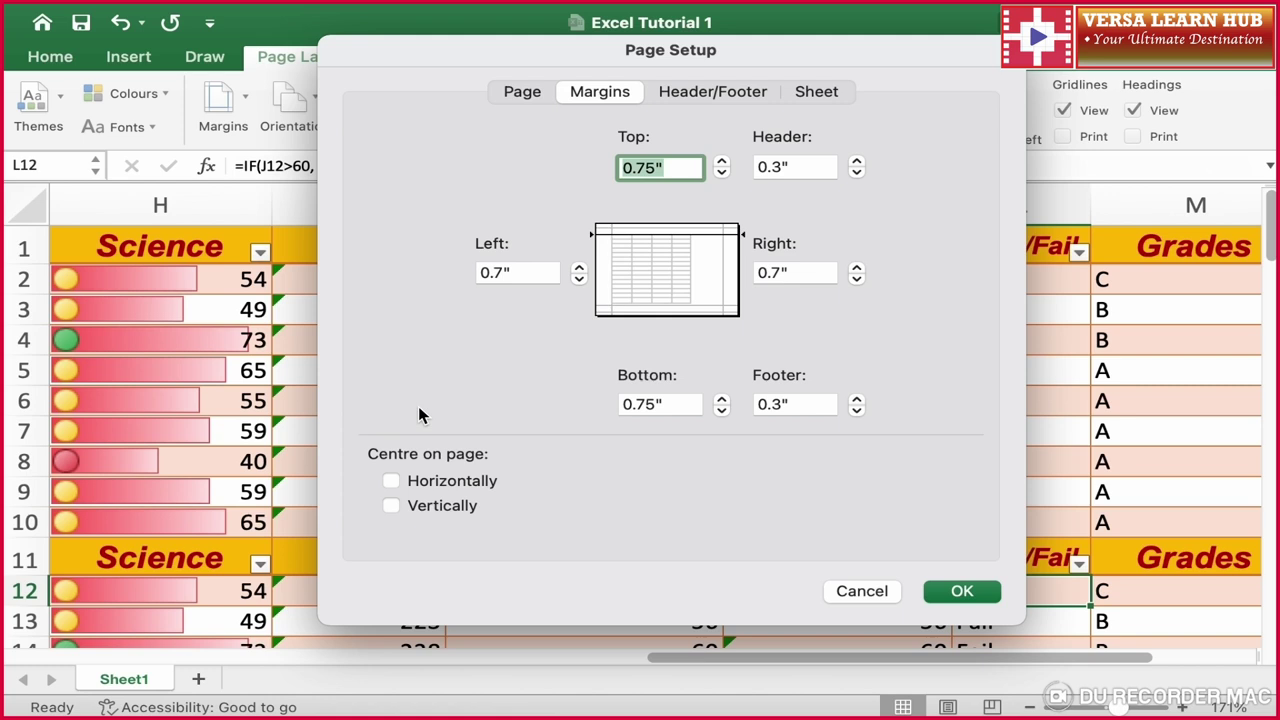
pyautogui.click(722, 161)
pyautogui.click(722, 161)
pyautogui.click(722, 161)
pyautogui.click(722, 161)
pyautogui.click(722, 161)
pyautogui.click(722, 161)
pyautogui.click(722, 161)
pyautogui.click(722, 161)
pyautogui.click(722, 161)
pyautogui.press('Tab')
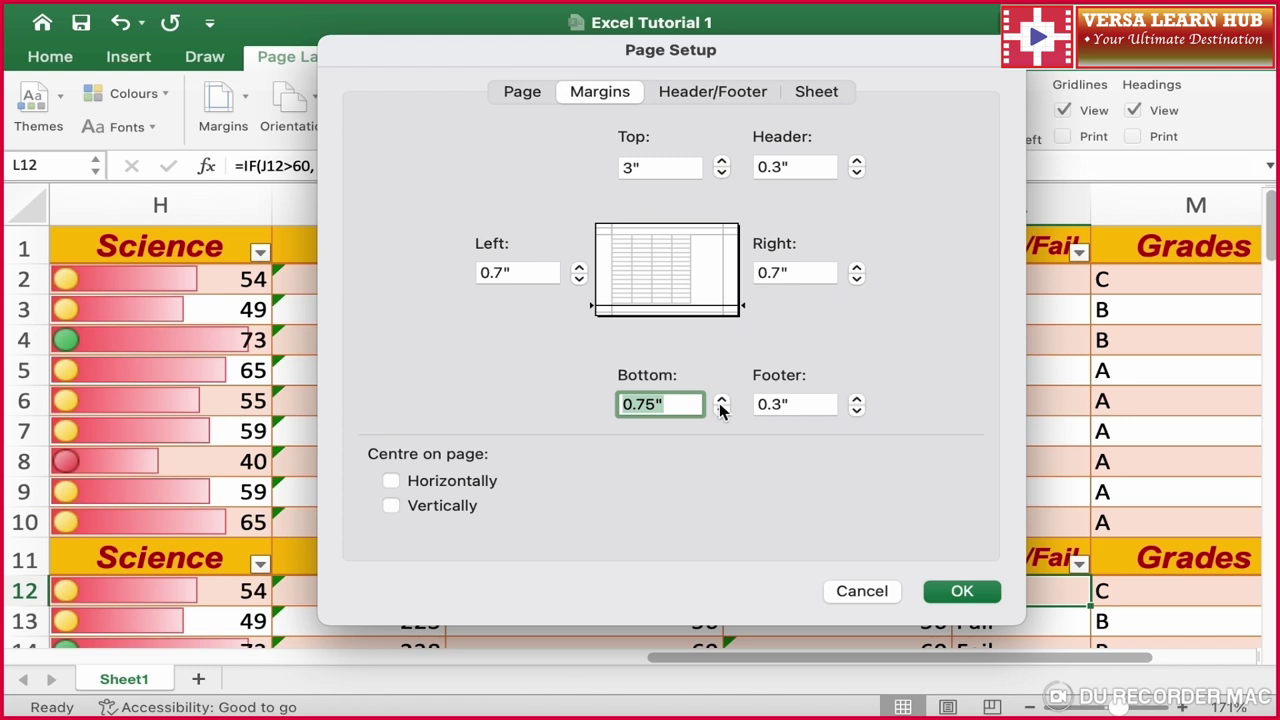
# - Raise the bottom margin to 3 inches and apply the margins
pyautogui.click(721, 400)
pyautogui.click(721, 400)
pyautogui.click(721, 400)
pyautogui.click(721, 400)
pyautogui.click(721, 400)
pyautogui.click(721, 400)
pyautogui.click(721, 400)
pyautogui.click(721, 400)
pyautogui.click(721, 400)
pyautogui.click(970, 591)
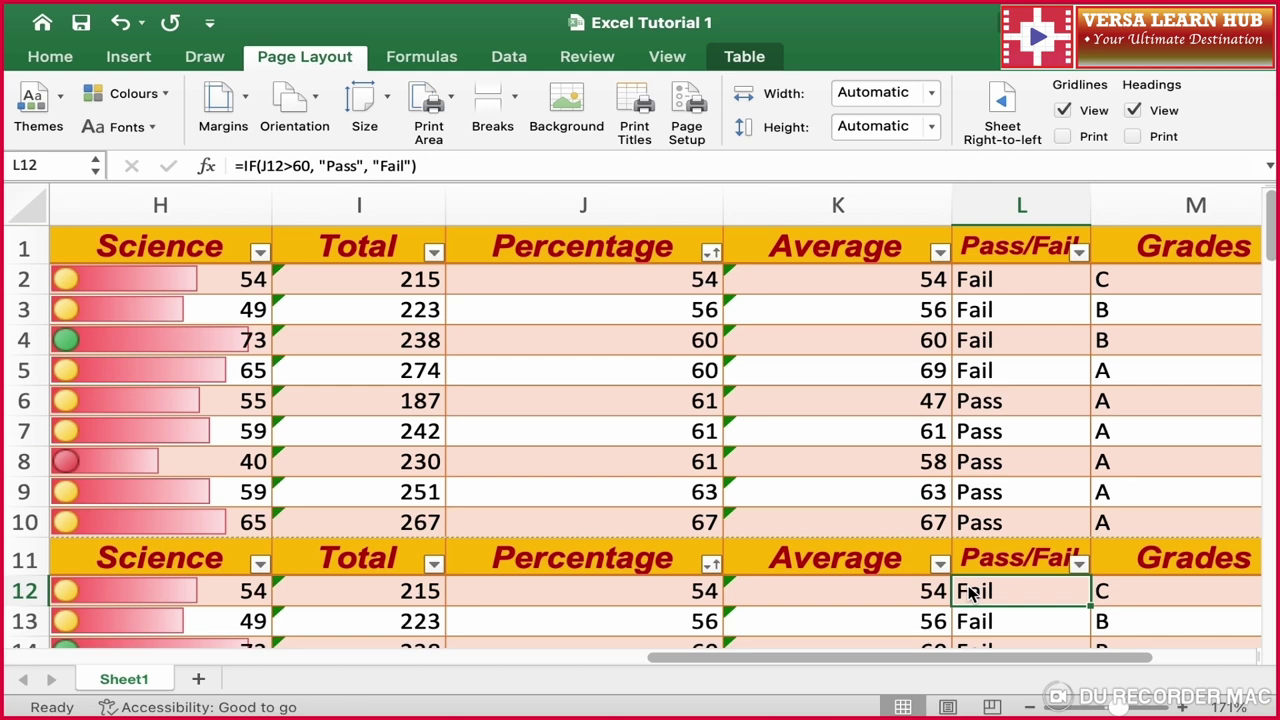
# - Preview the printout to confirm it now runs to 18 pages
pyautogui.press('super+p')
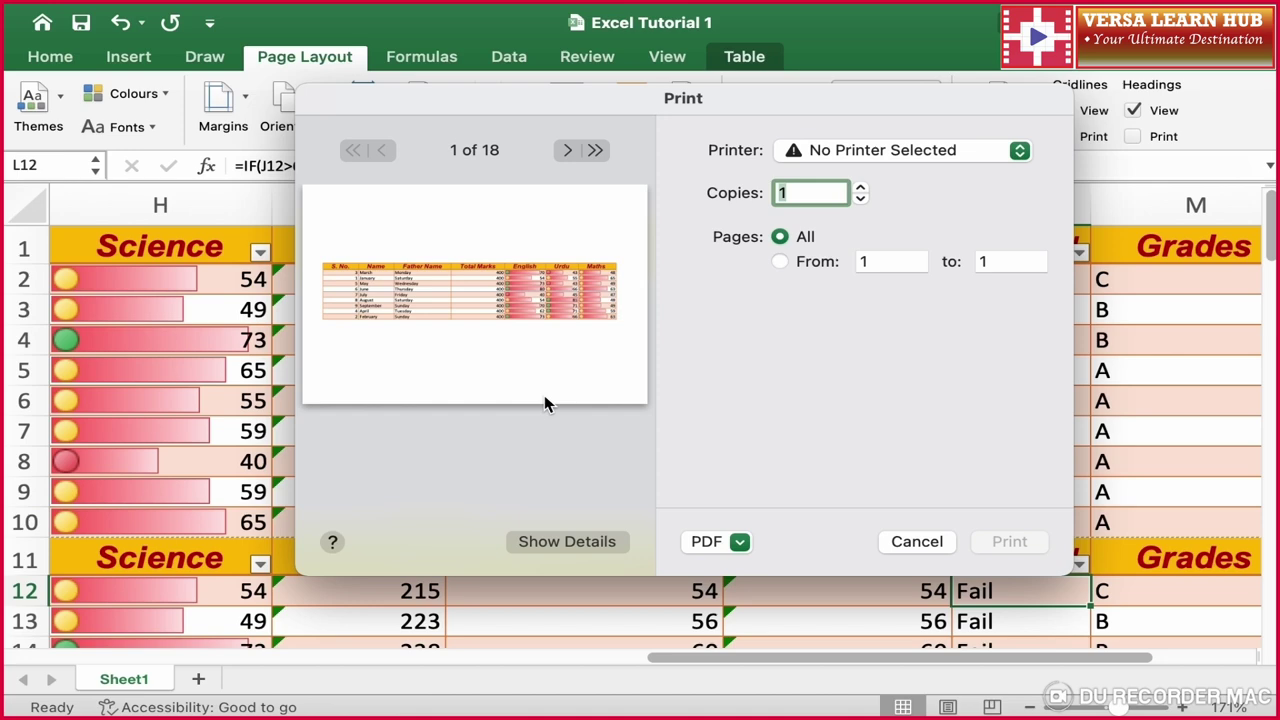
pyautogui.click(917, 541)
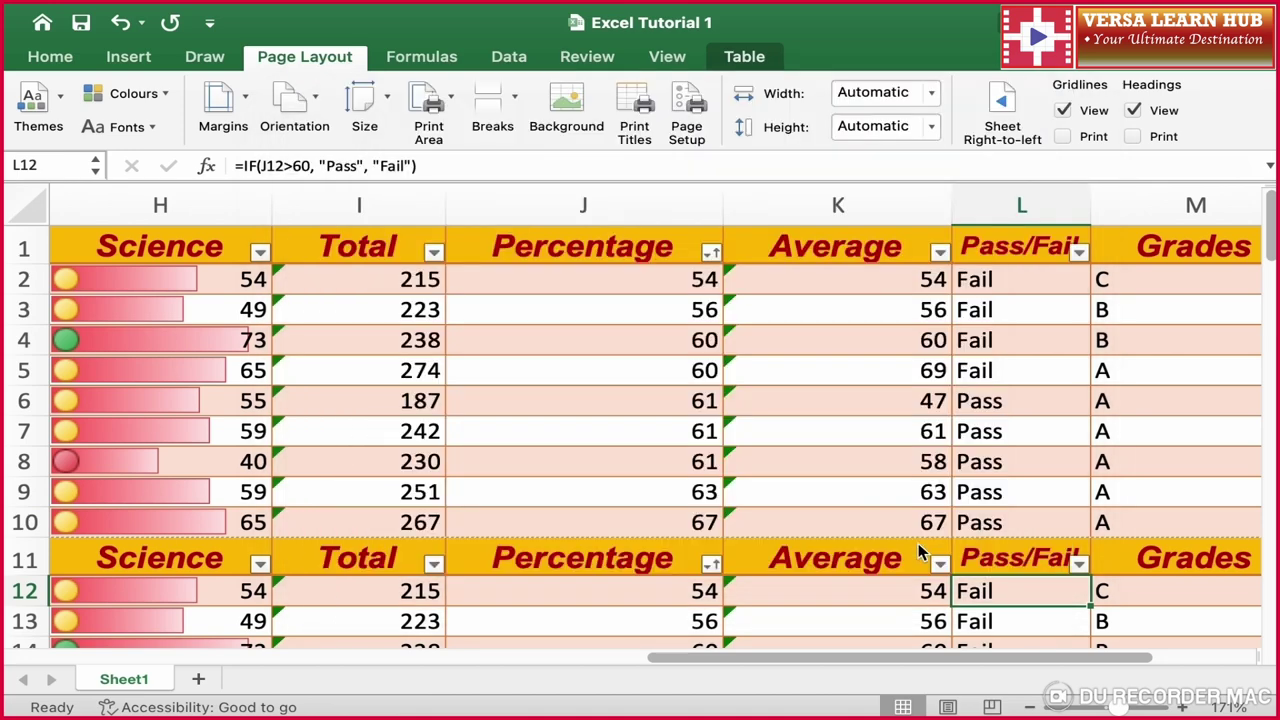
pyautogui.click(226, 100)
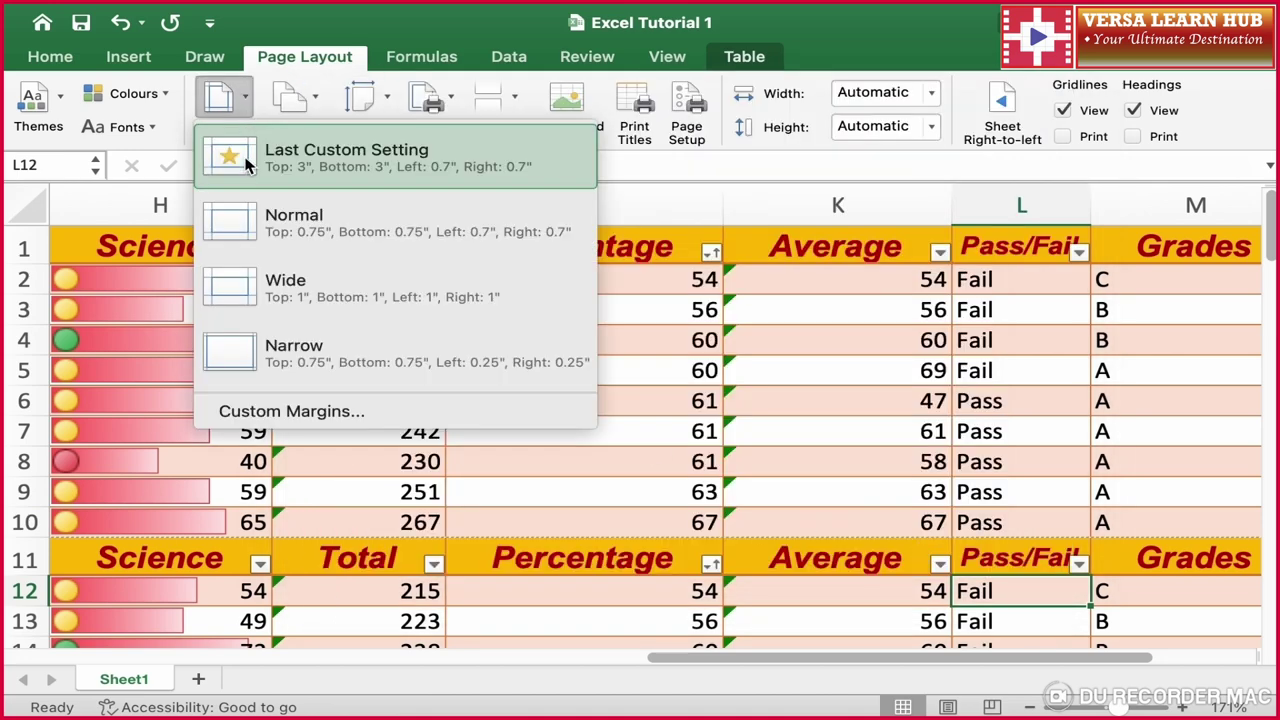
# - Restore the top and bottom margins to 0.75 inches in Custom Margins
pyautogui.click(345, 416)
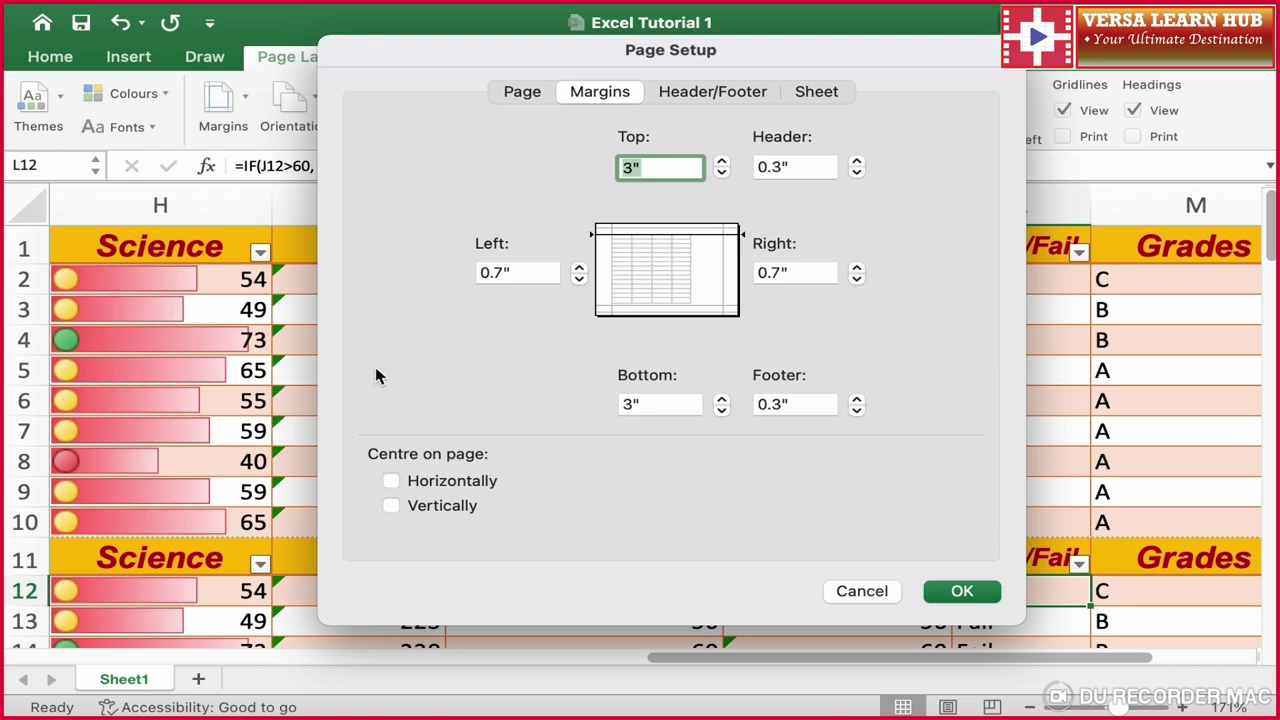
pyautogui.click(722, 176)
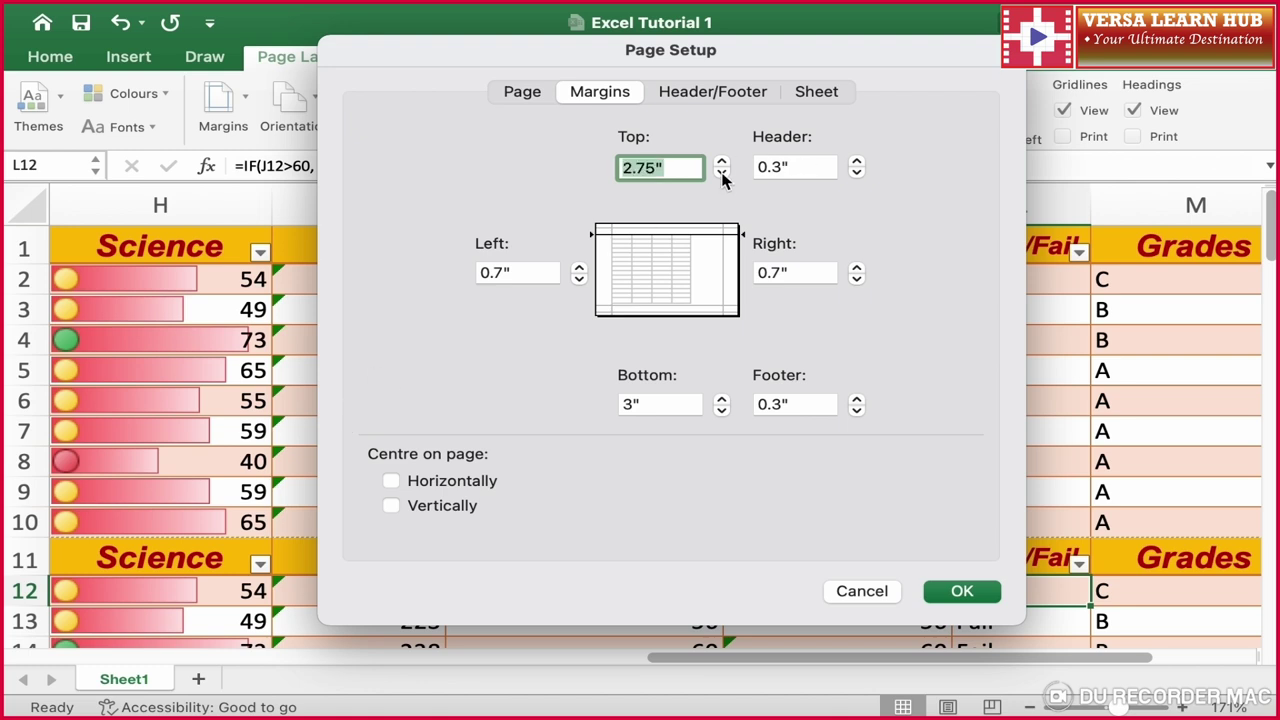
pyautogui.click(722, 176)
pyautogui.click(722, 176)
pyautogui.click(722, 176)
pyautogui.click(722, 176)
pyautogui.click(722, 176)
pyautogui.click(722, 176)
pyautogui.click(722, 176)
pyautogui.click(722, 176)
pyautogui.click(721, 411)
pyautogui.click(721, 411)
pyautogui.click(721, 411)
pyautogui.doubleClick(721, 411)
pyautogui.click(721, 411)
pyautogui.click(721, 411)
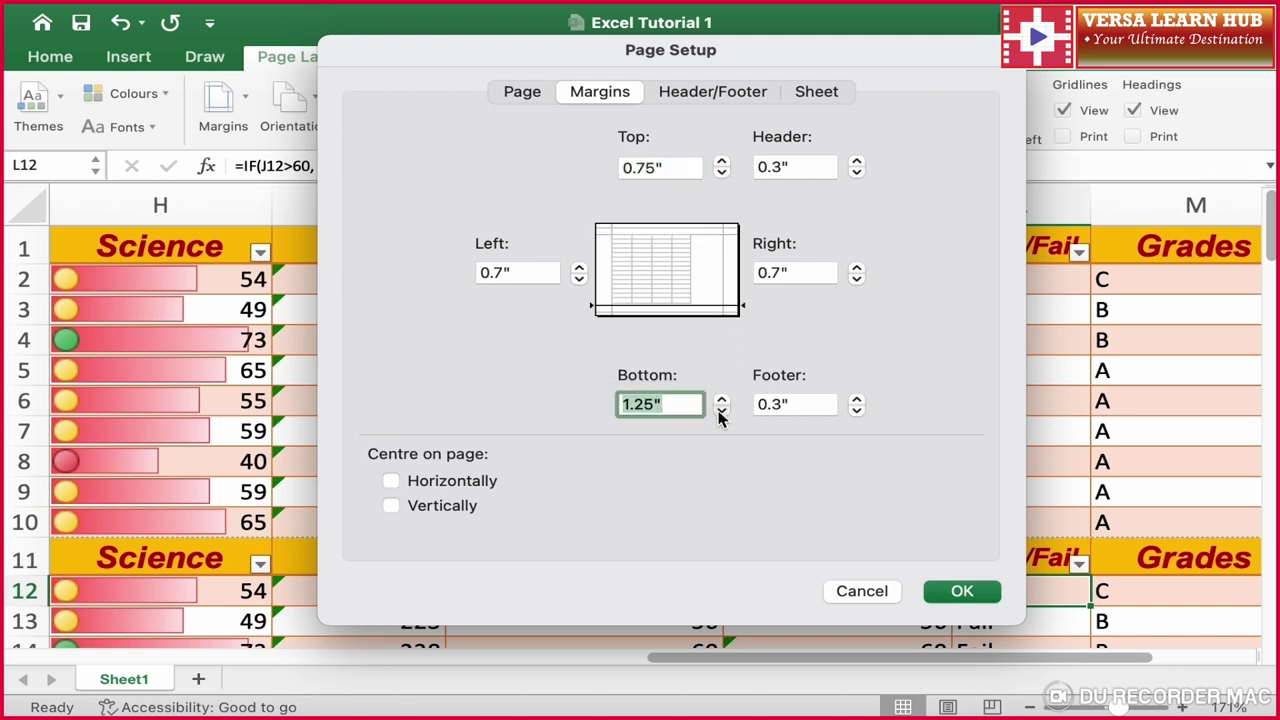
pyautogui.click(721, 411)
pyautogui.click(721, 411)
# - Widen the left and right margins to 2.2 inches and preview the 12-page printout
pyautogui.click(578, 268)
pyautogui.click(578, 268)
pyautogui.click(578, 268)
pyautogui.click(578, 268)
pyautogui.click(578, 268)
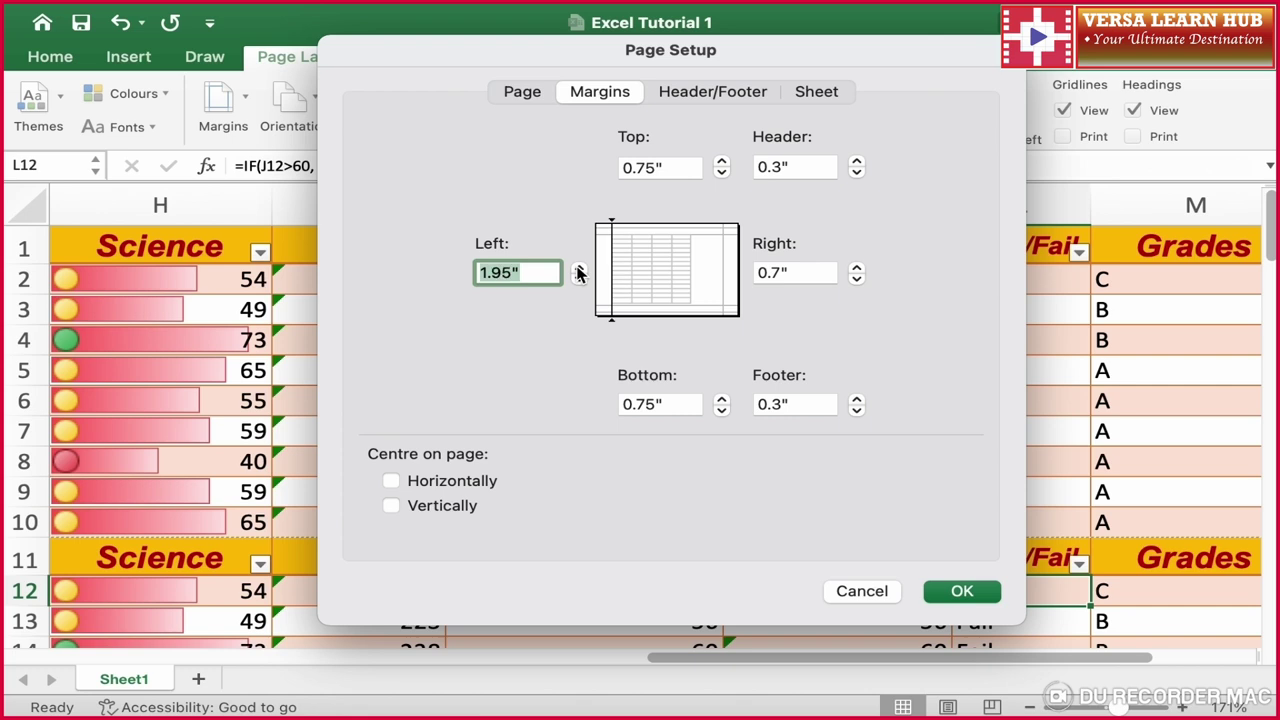
pyautogui.click(578, 268)
pyautogui.click(856, 268)
pyautogui.click(856, 268)
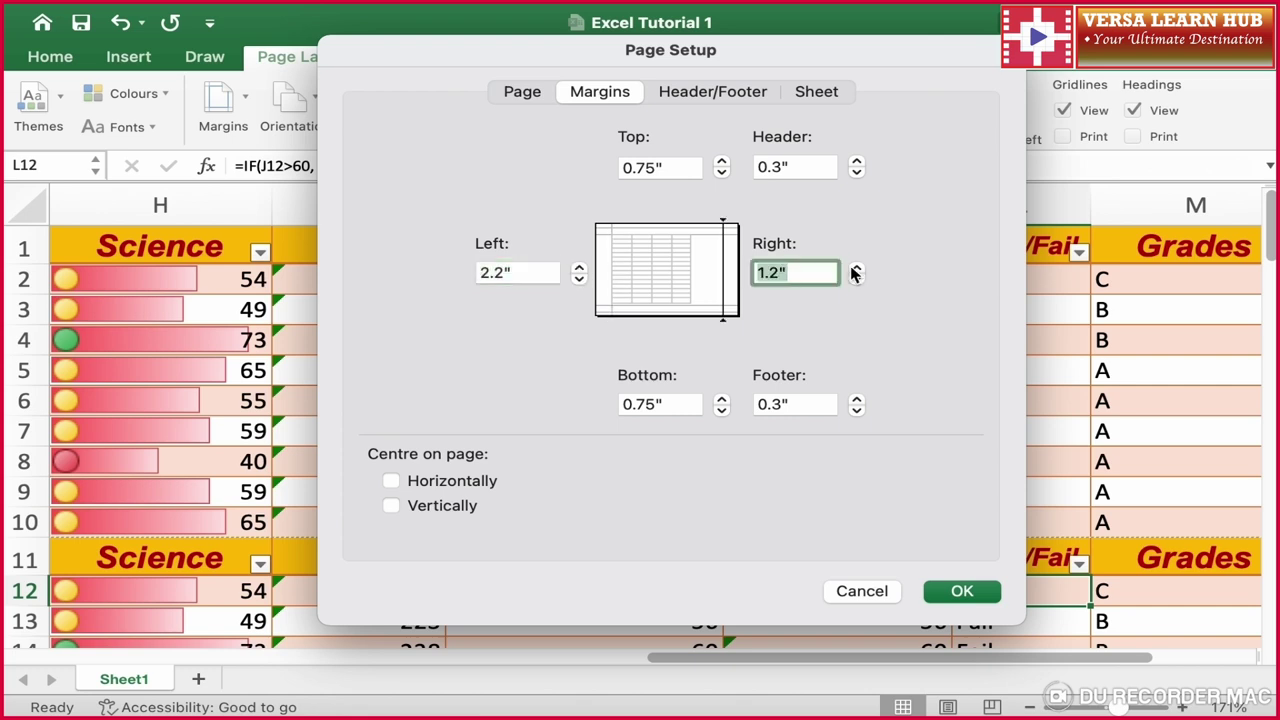
pyautogui.click(856, 268)
pyautogui.click(856, 268)
pyautogui.click(856, 268)
pyautogui.click(856, 268)
pyautogui.click(955, 596)
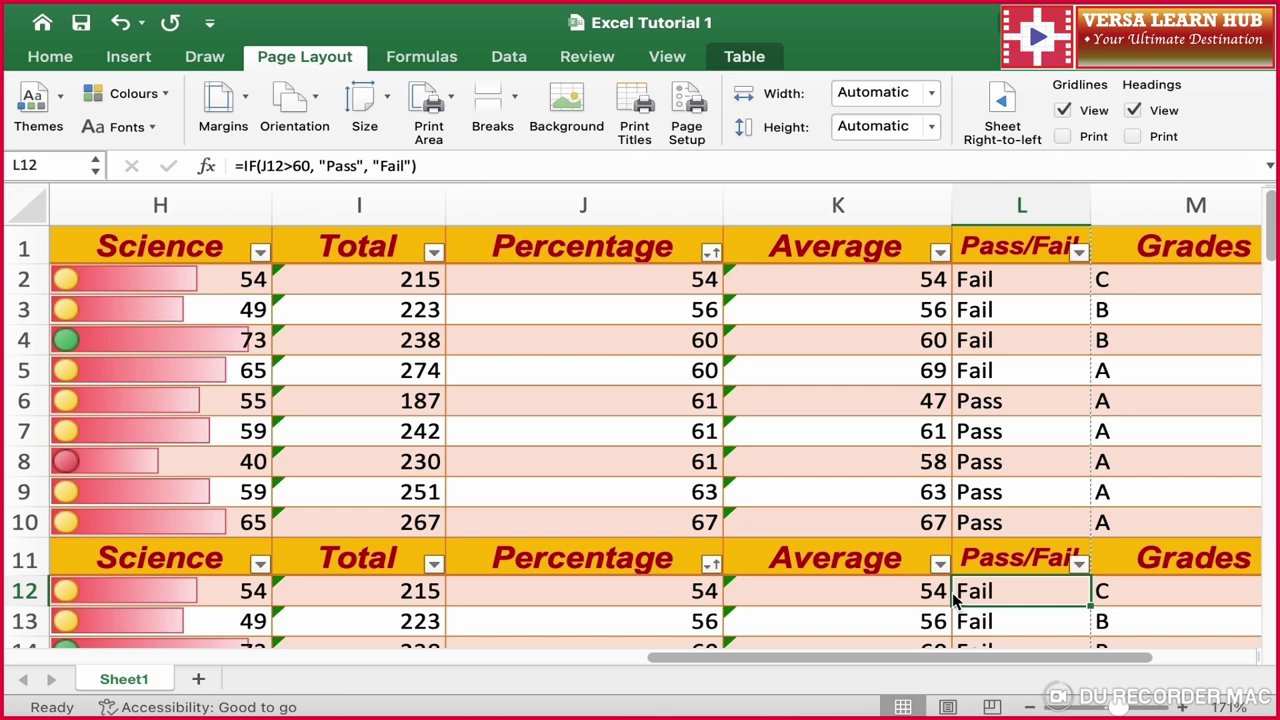
pyautogui.press('super+p')
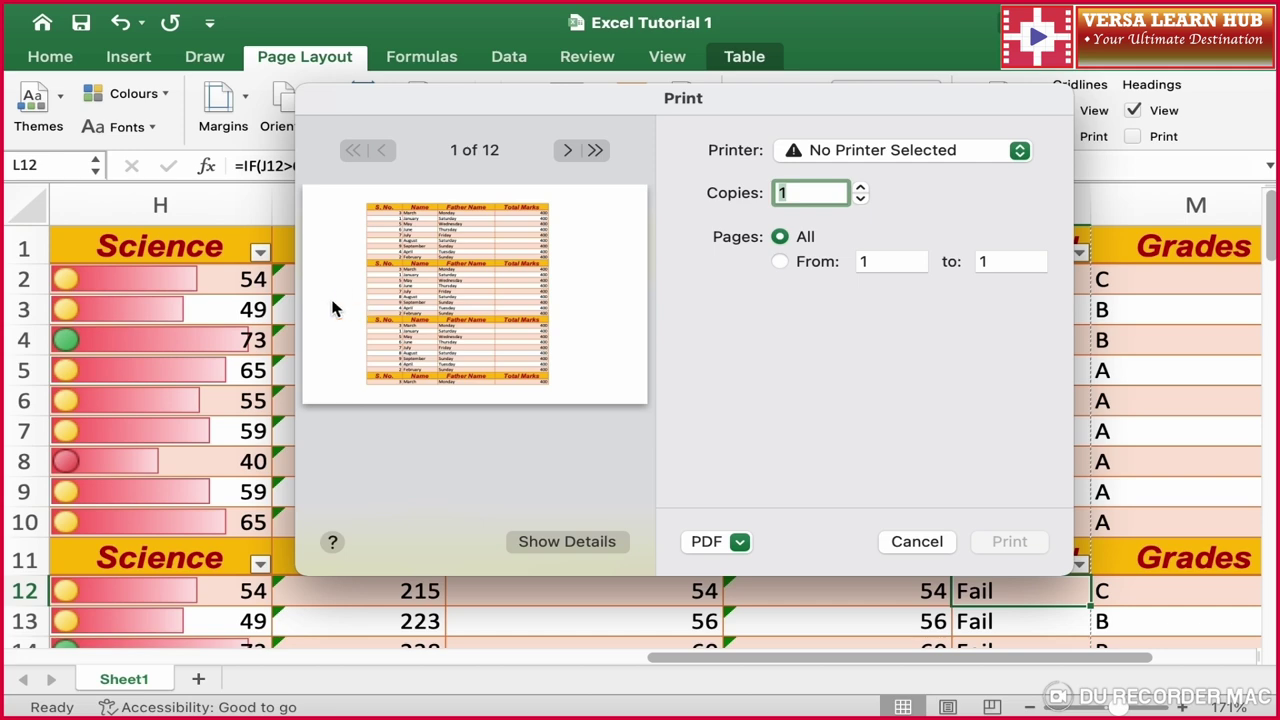
pyautogui.click(917, 541)
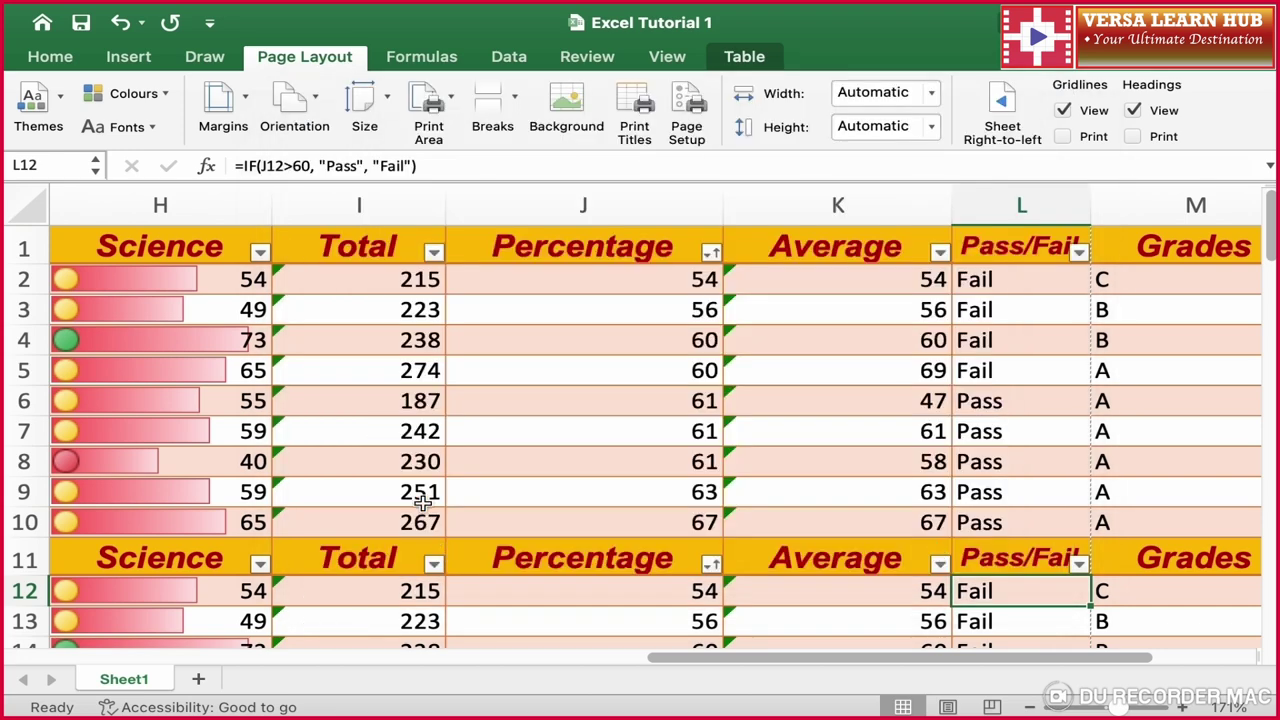
# - Change the paper size to Legal 8½ x 14 in, then reopen the Size list to check it
pyautogui.click(390, 98)
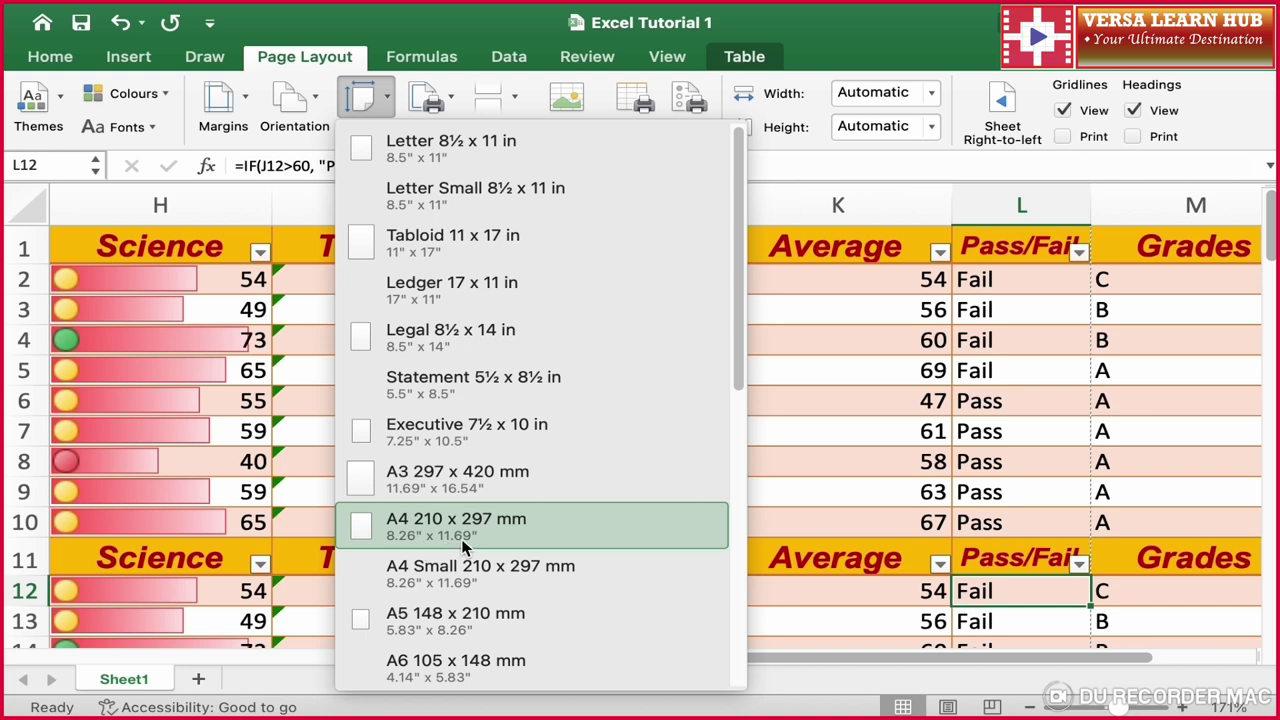
pyautogui.click(471, 354)
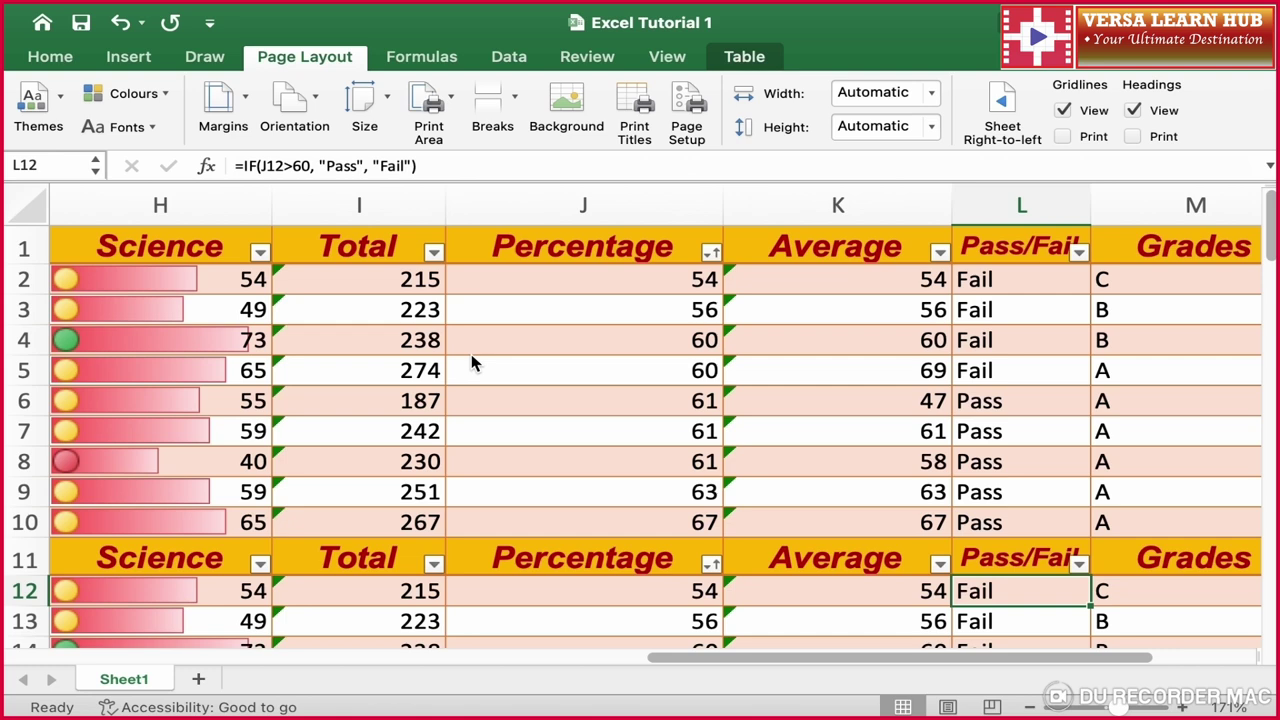
pyautogui.click(430, 280)
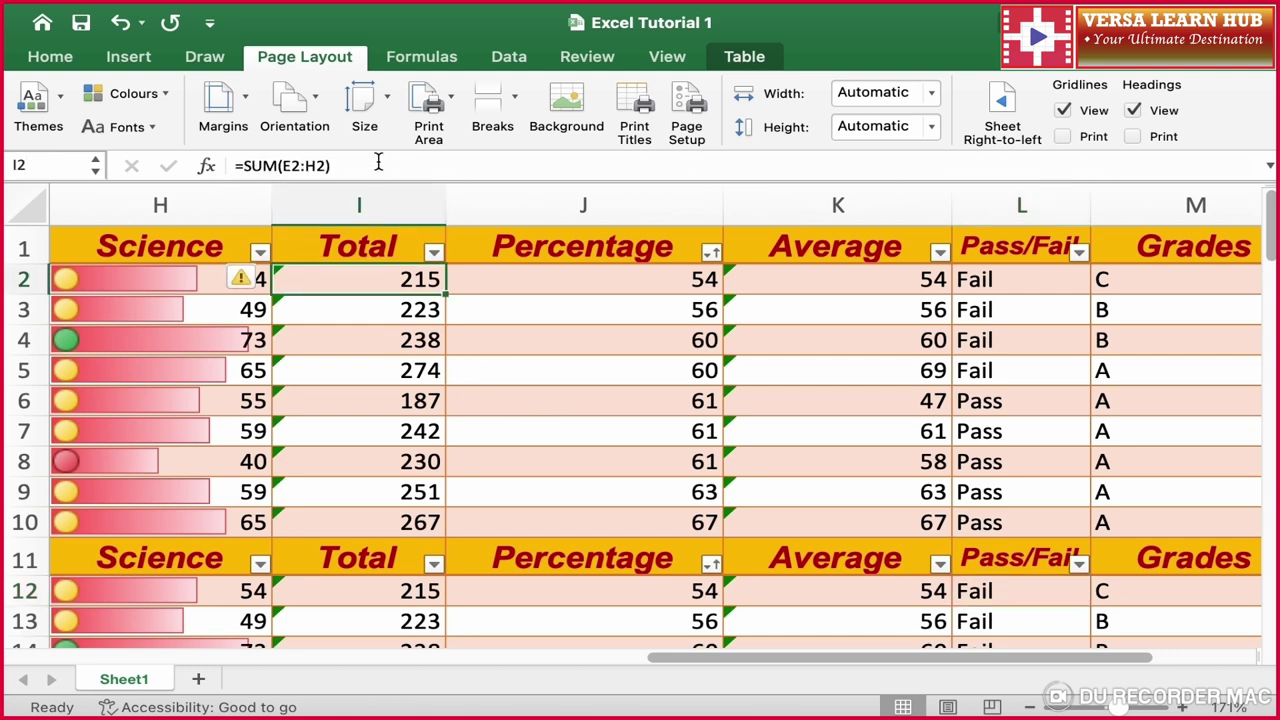
pyautogui.click(388, 100)
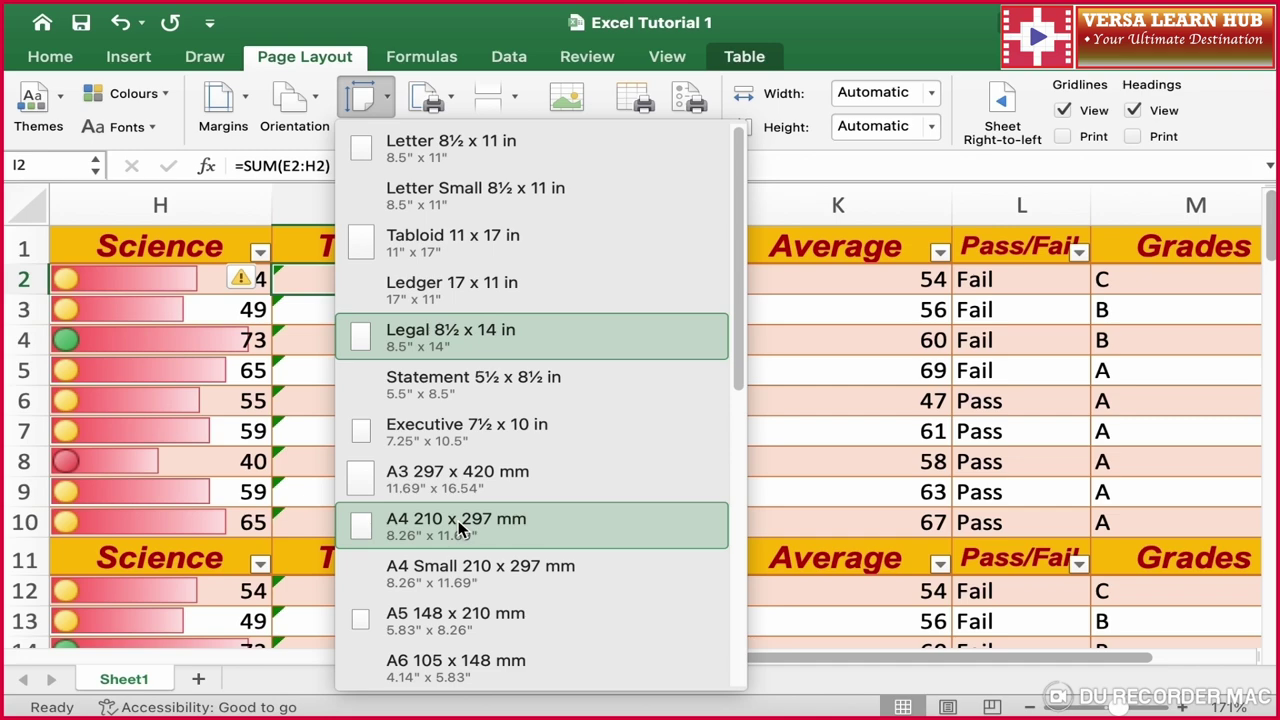
# - Set the print area to the first table block, A1:D10
pyautogui.click(831, 409)
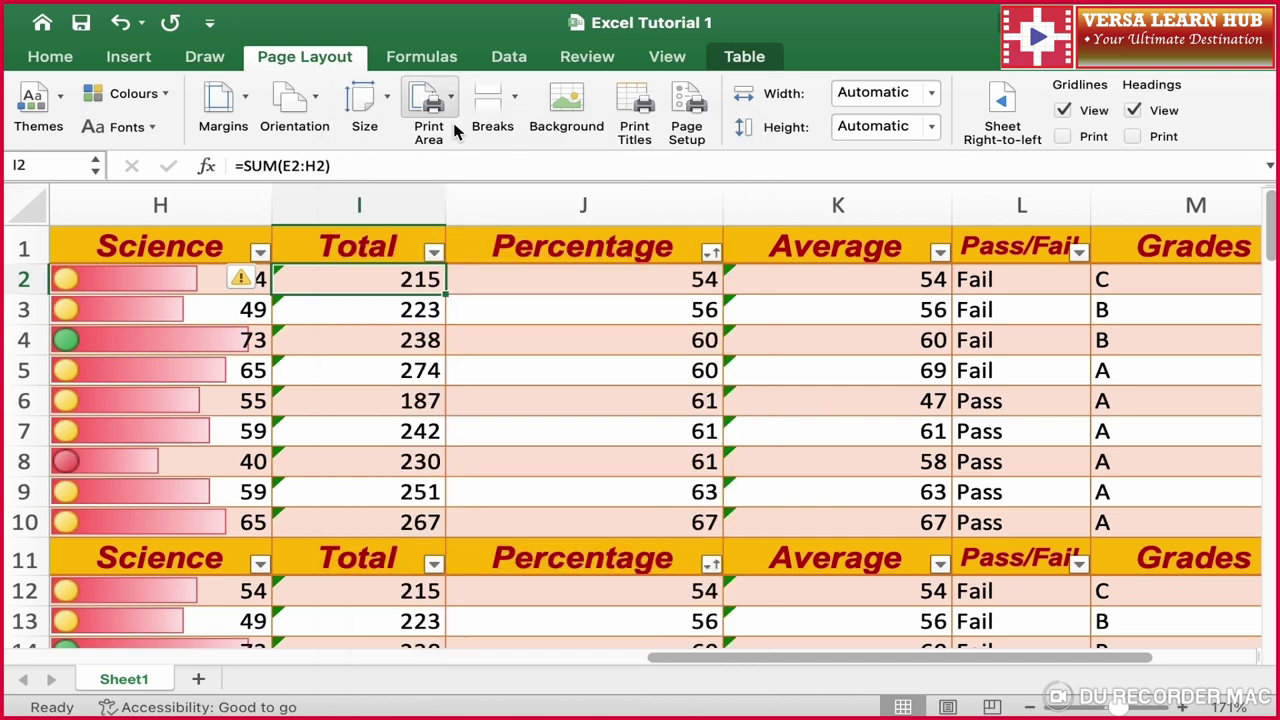
pyautogui.hscroll(-3, 375, 391)
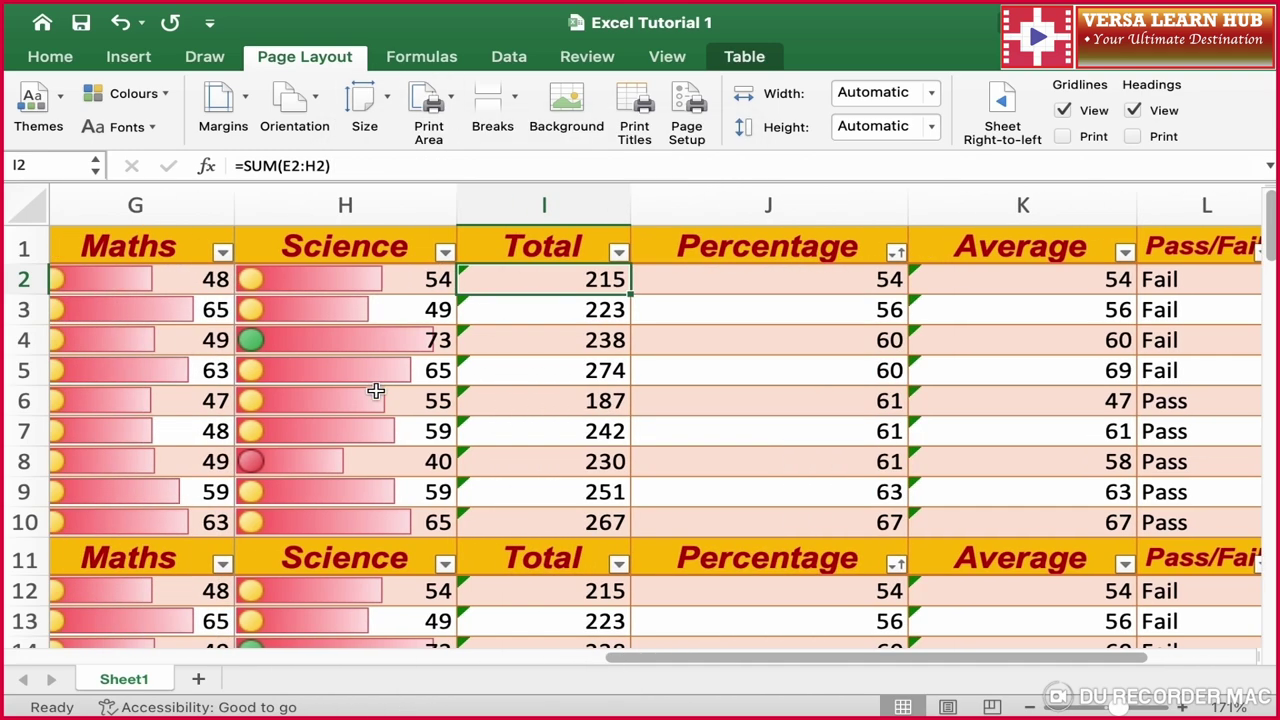
pyautogui.hscroll(-5, 375, 391)
pyautogui.hscroll(-8, 375, 391)
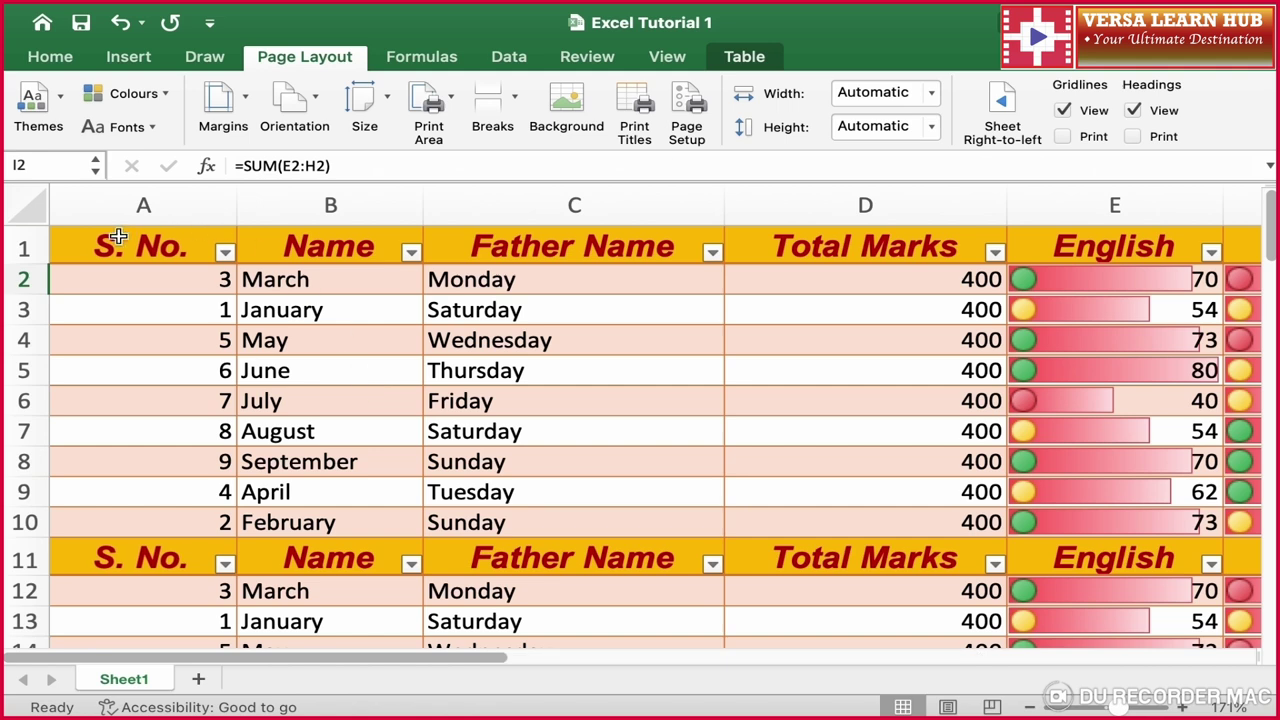
pyautogui.moveTo(119, 246)
pyautogui.mouseDown()
pyautogui.moveTo(515, 287)
pyautogui.moveTo(979, 537)
pyautogui.mouseUp()
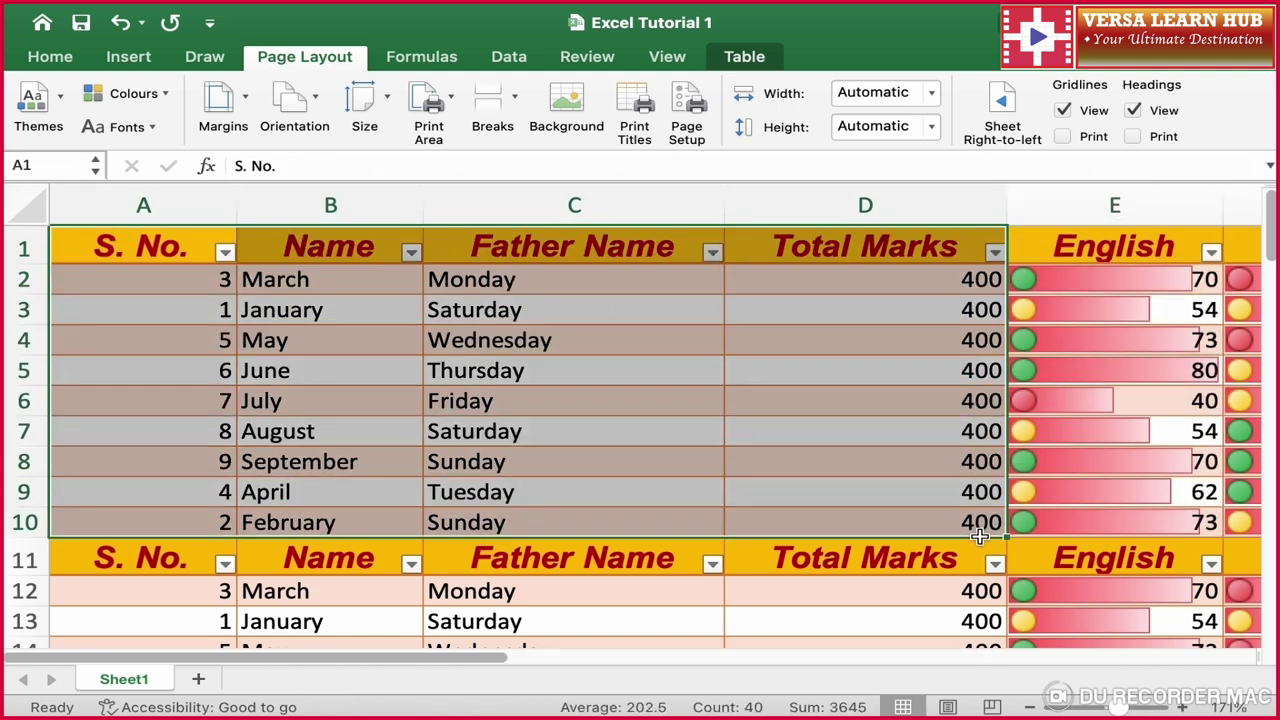
pyautogui.click(432, 117)
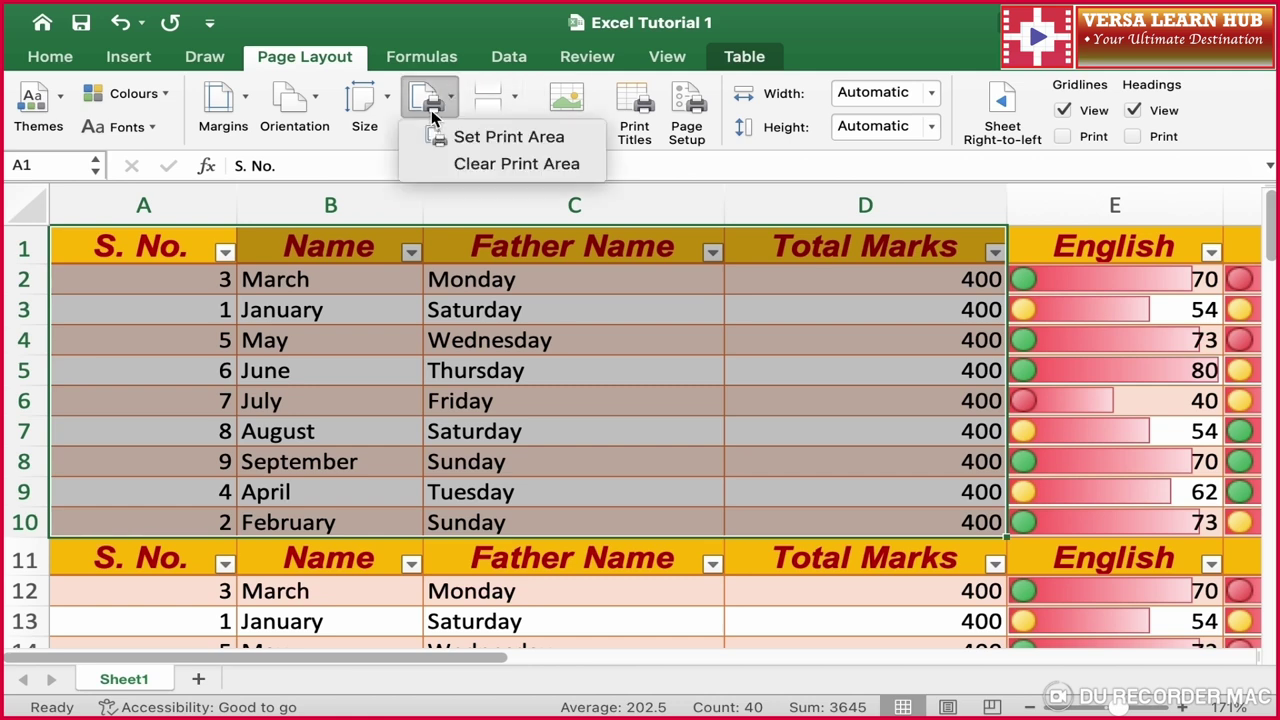
pyautogui.click(512, 137)
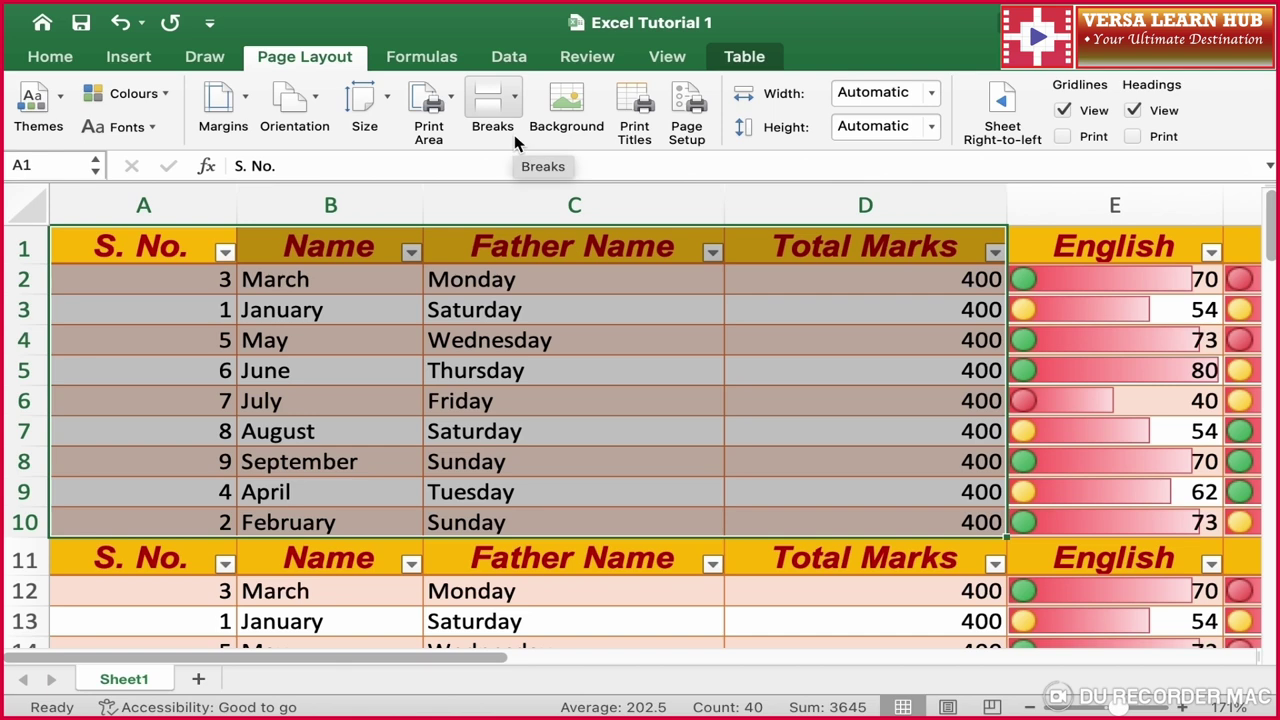
# - Preview the one-page printout, then clear the print area
pyautogui.press('super+p')
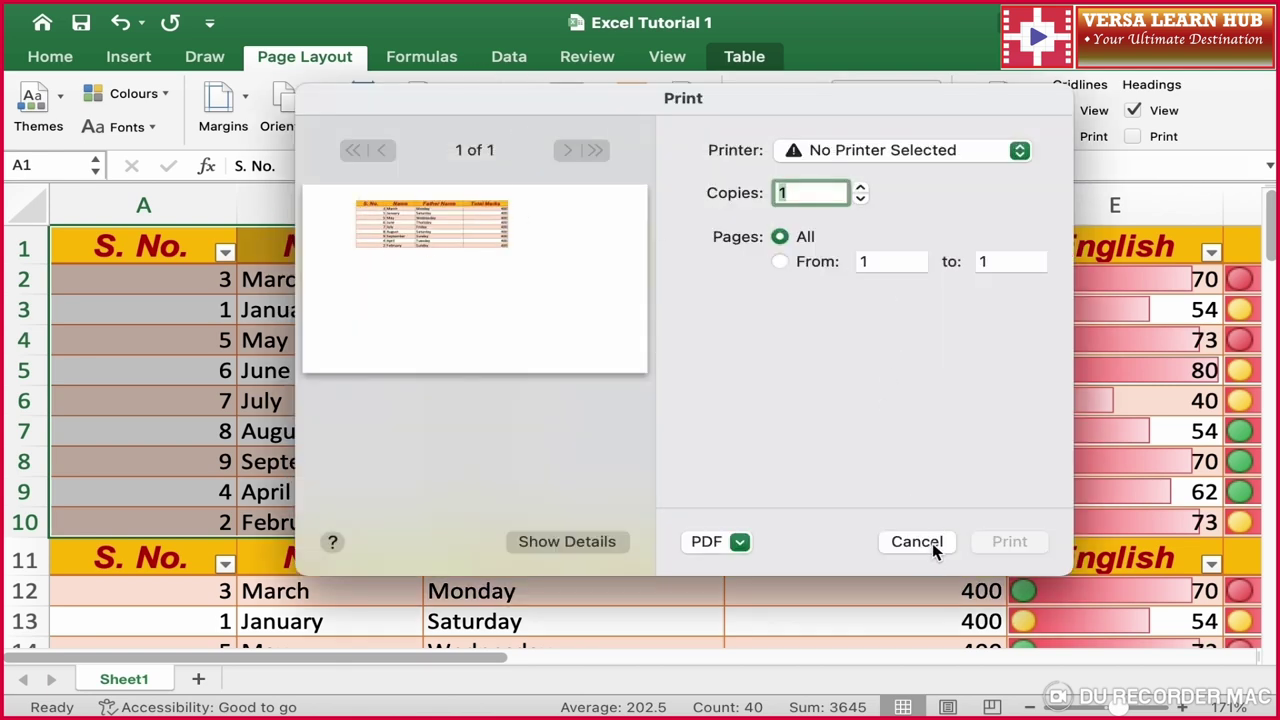
pyautogui.click(916, 541)
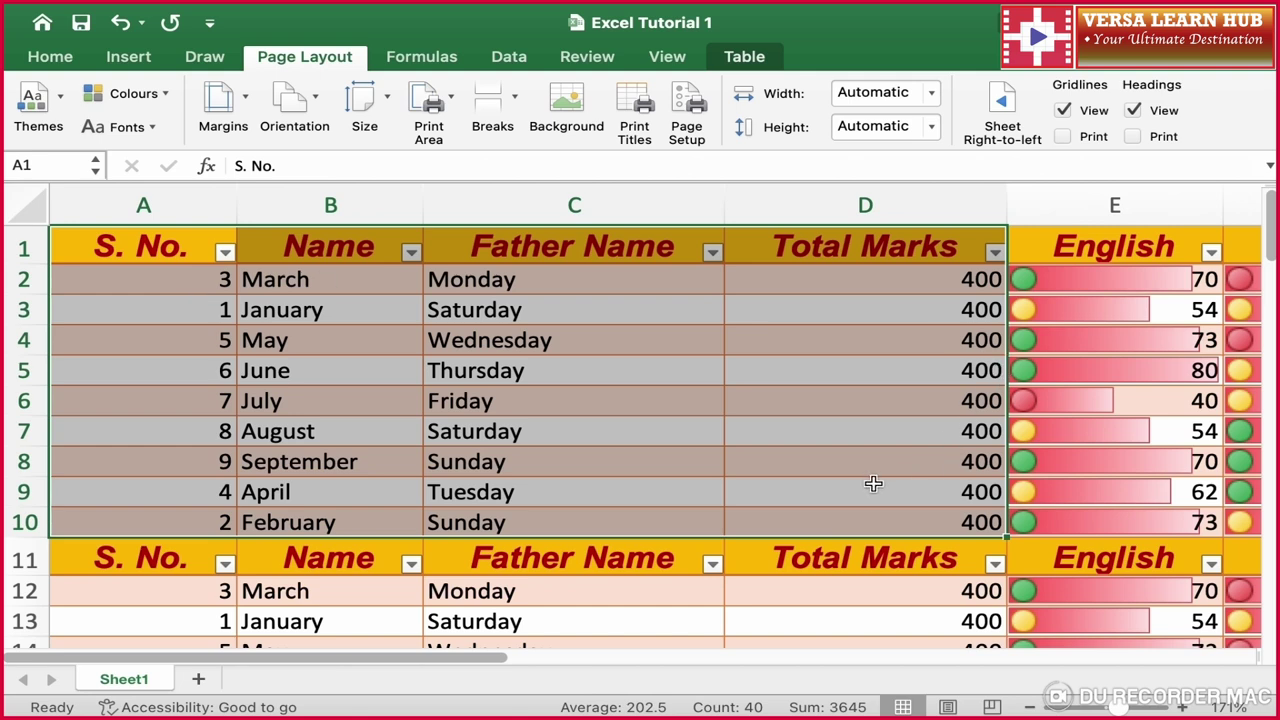
pyautogui.click(455, 105)
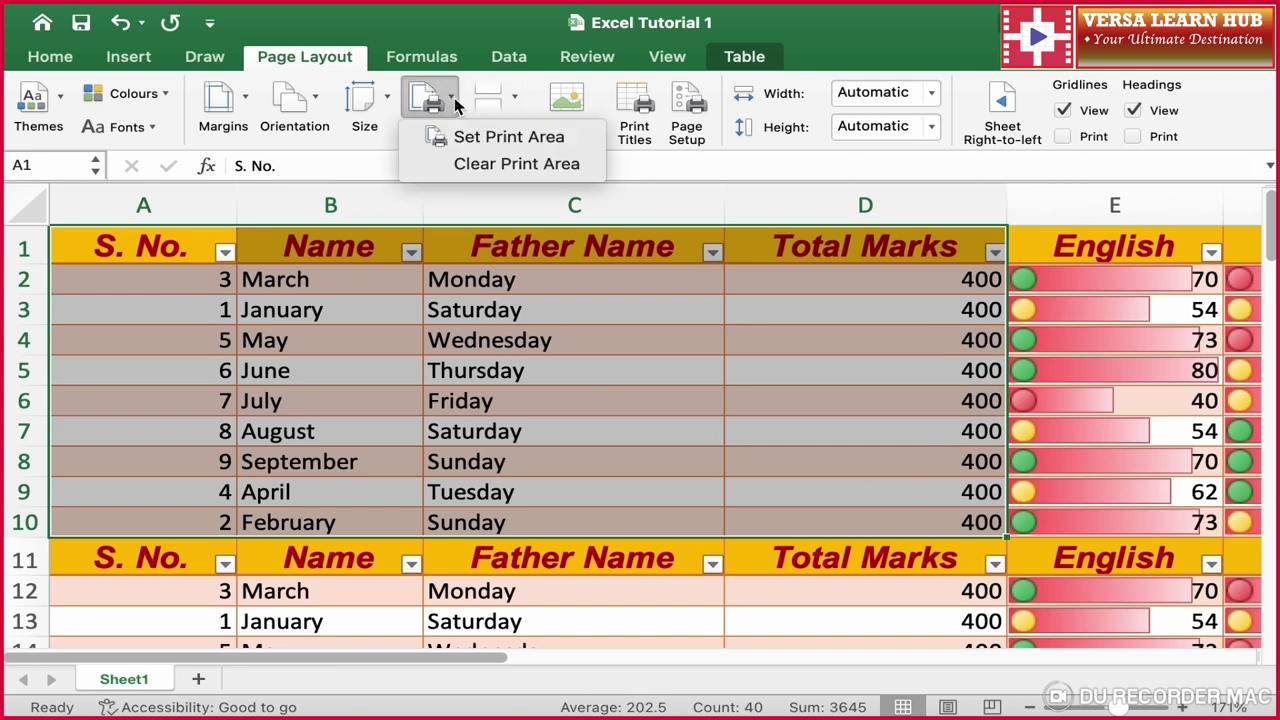
pyautogui.click(510, 164)
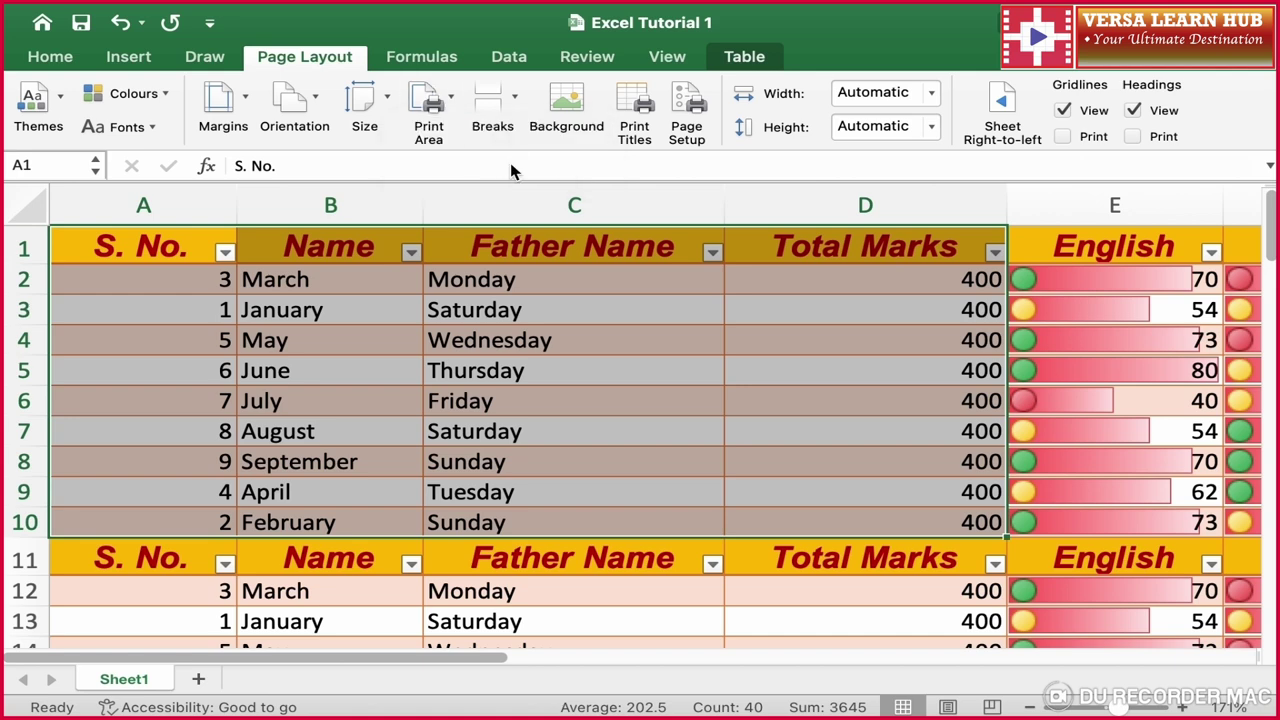
# - Insert a page break above row 12 and check the print preview
pyautogui.click(594, 435)
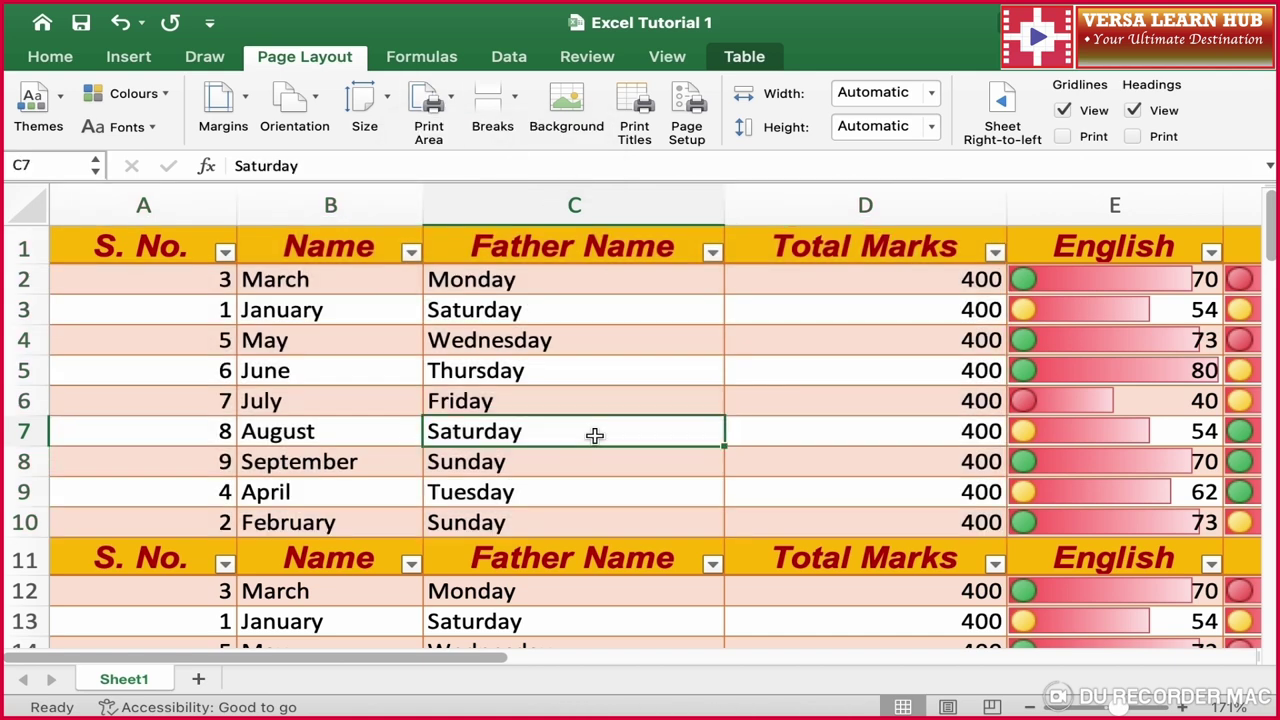
pyautogui.click(564, 372)
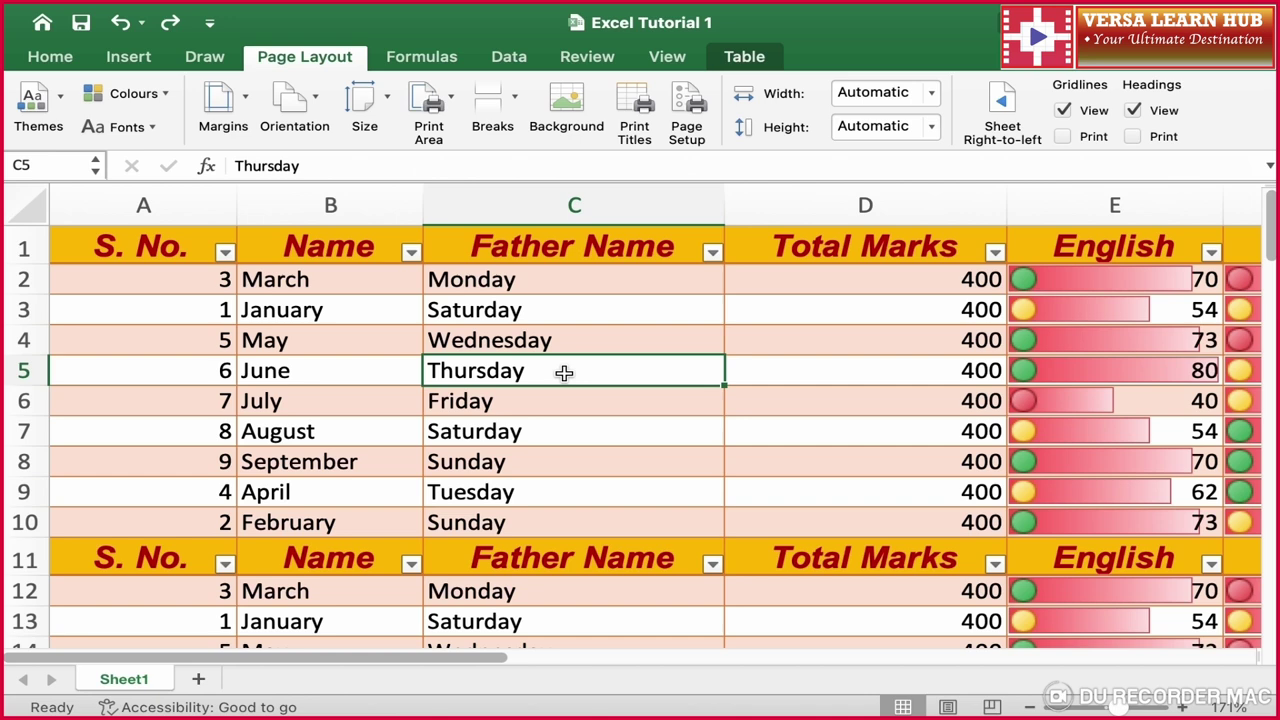
pyautogui.click(148, 595)
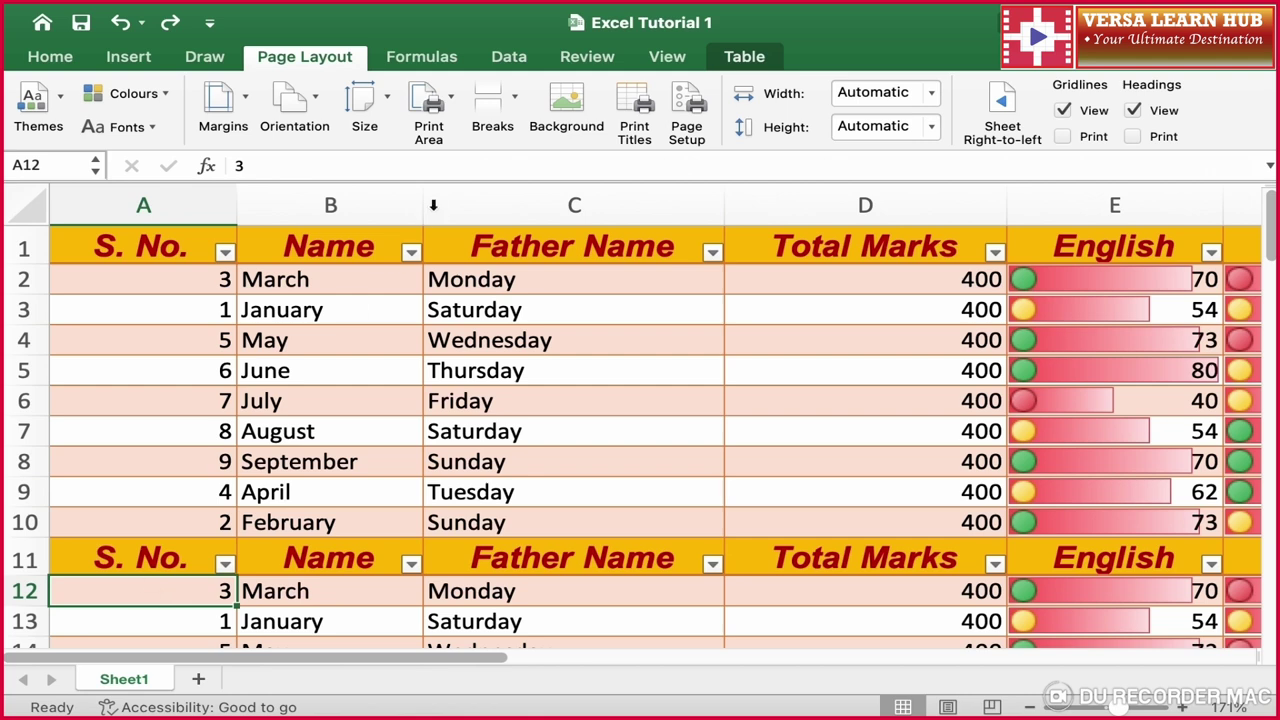
pyautogui.click(508, 118)
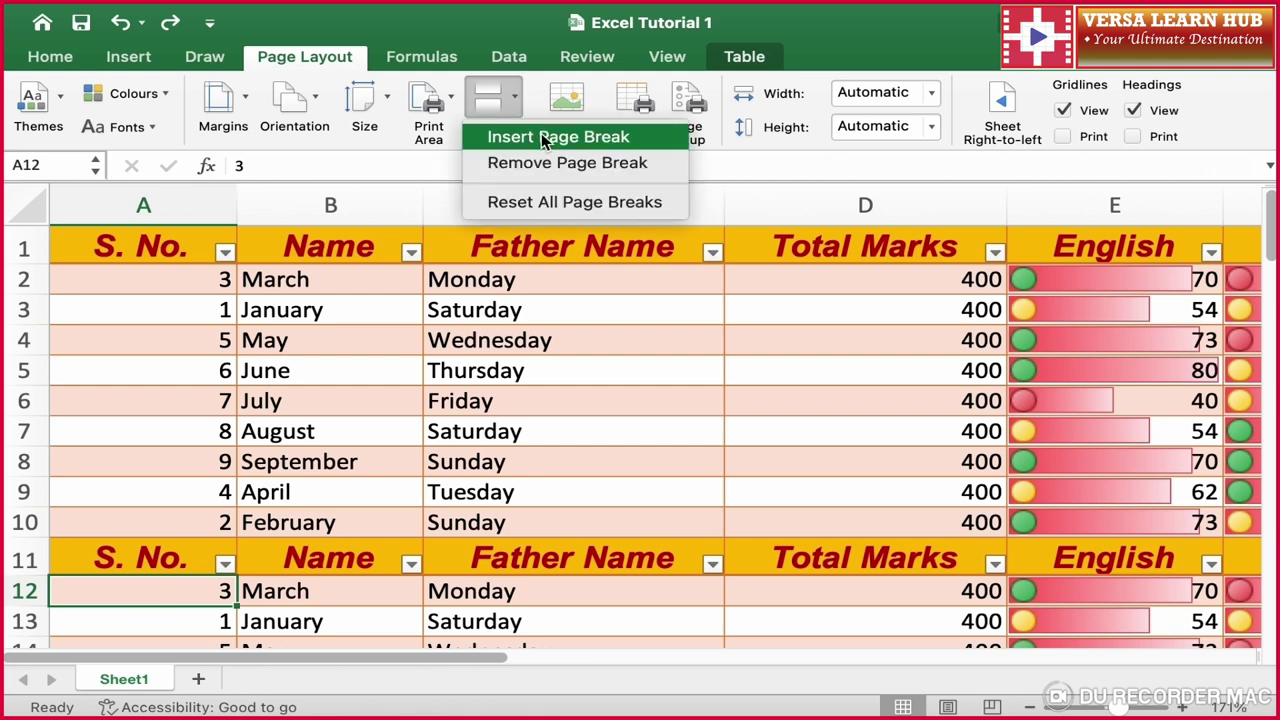
pyautogui.click(543, 137)
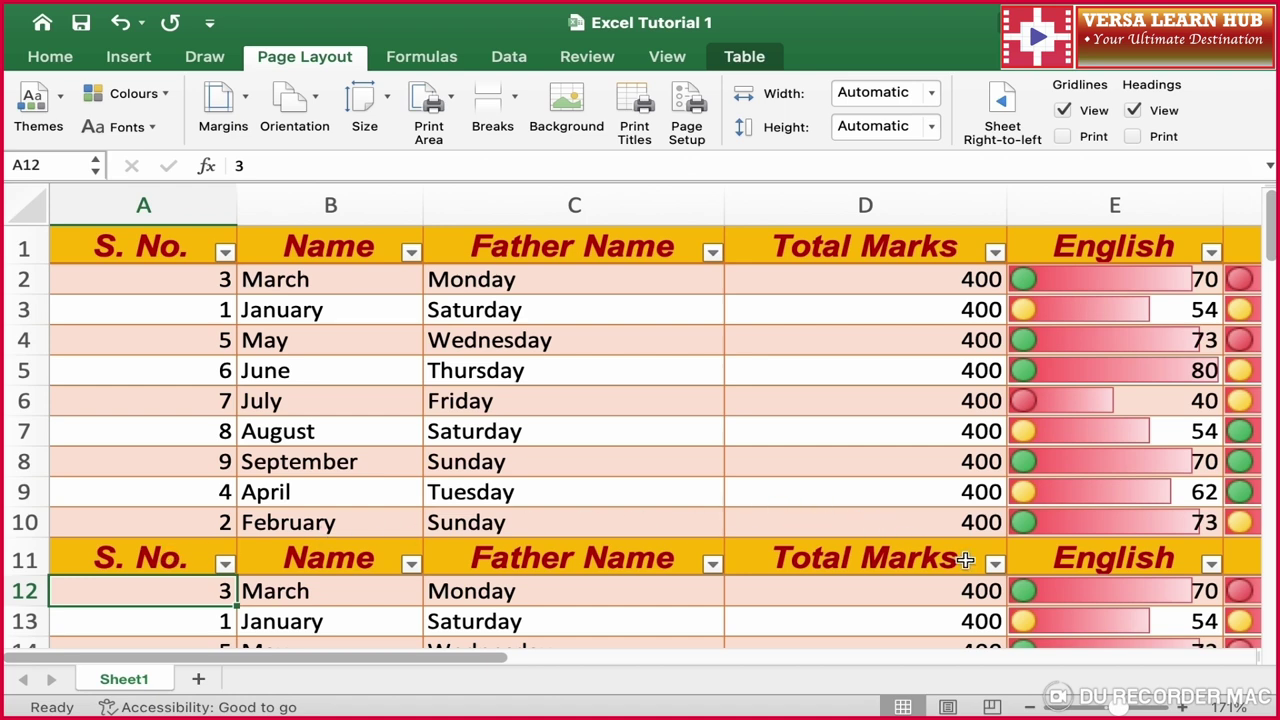
pyautogui.press('super+p')
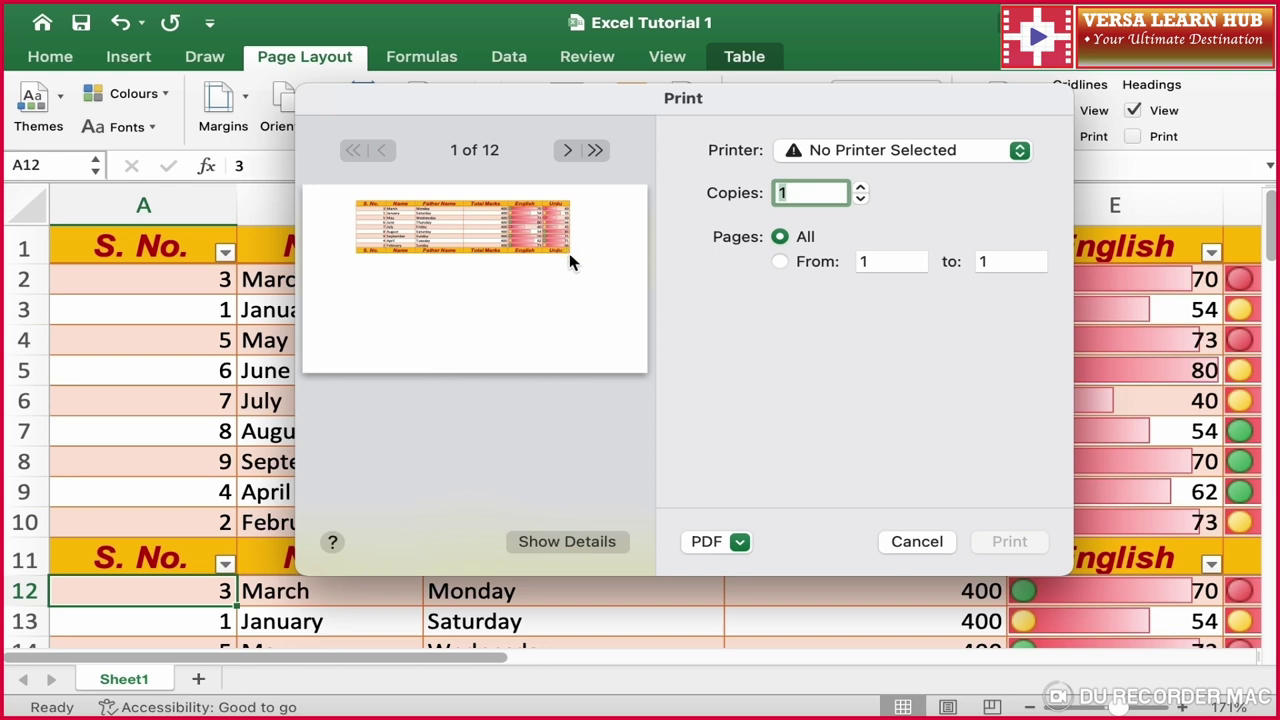
pyautogui.click(940, 548)
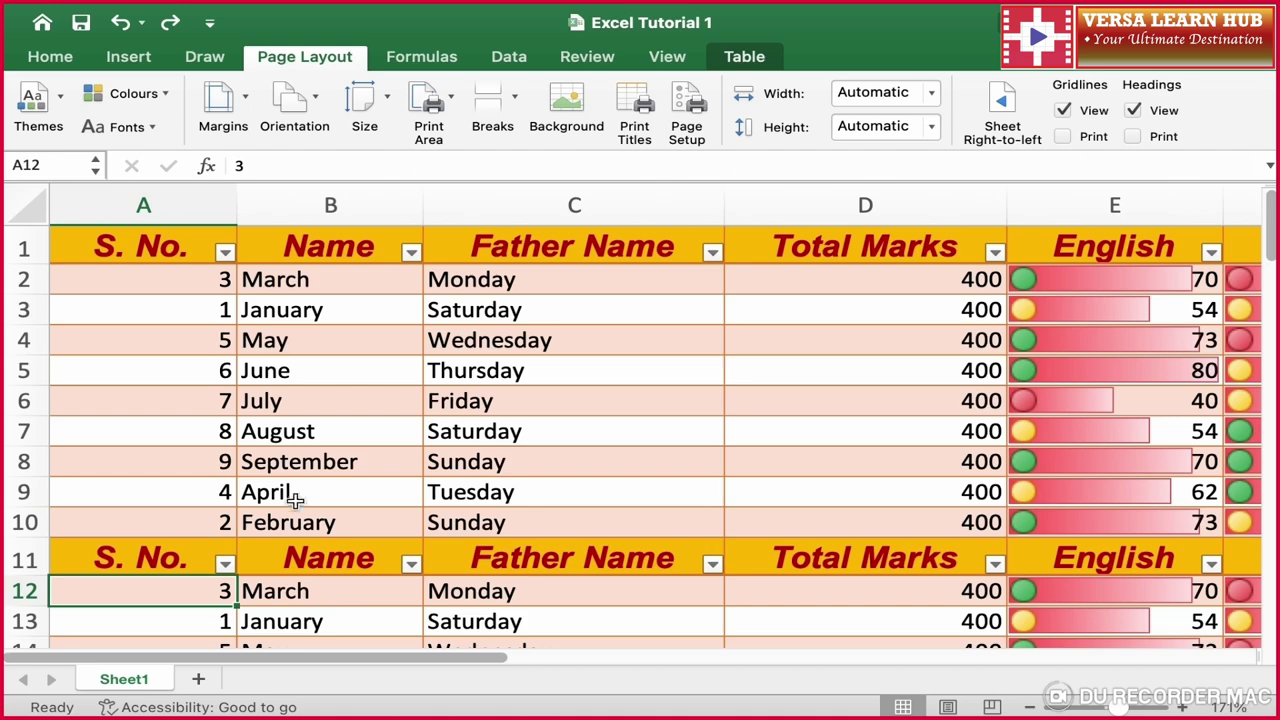
# - Add a second page break at row 17 and preview the printout again
pyautogui.scroll(-4, 291, 489)
pyautogui.scroll(-5, 291, 489)
pyautogui.click(109, 473)
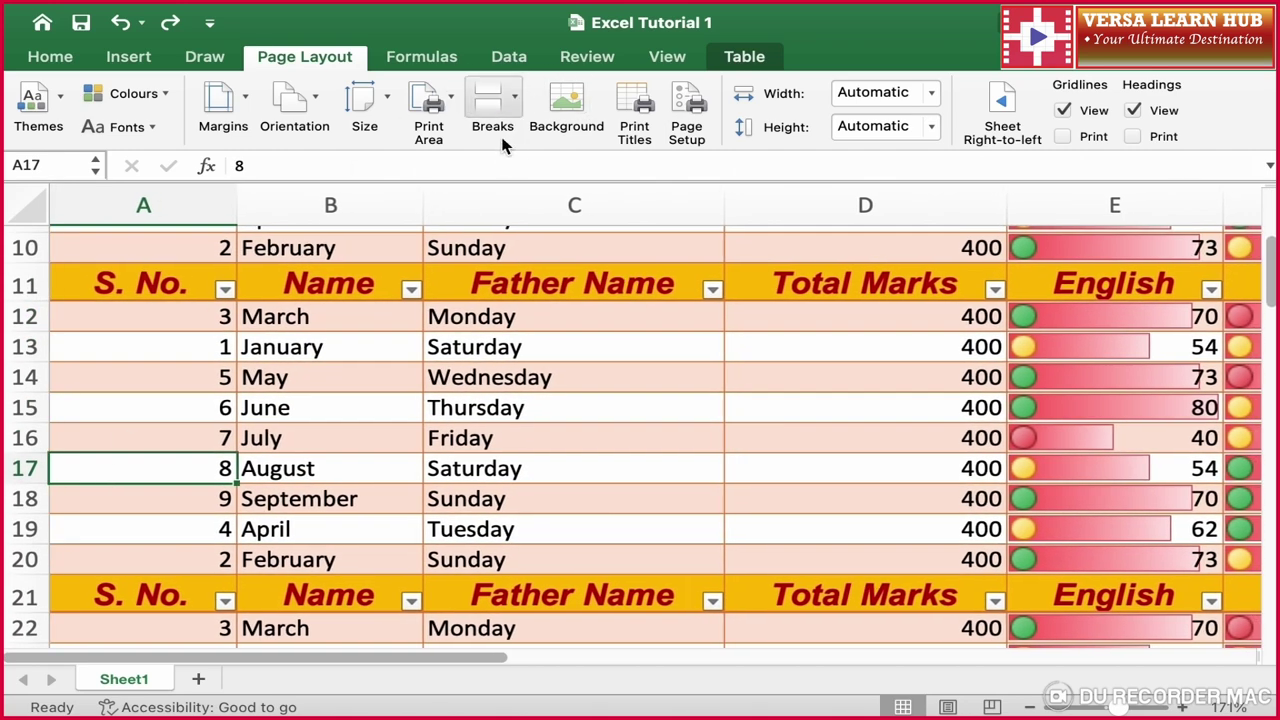
pyautogui.click(507, 121)
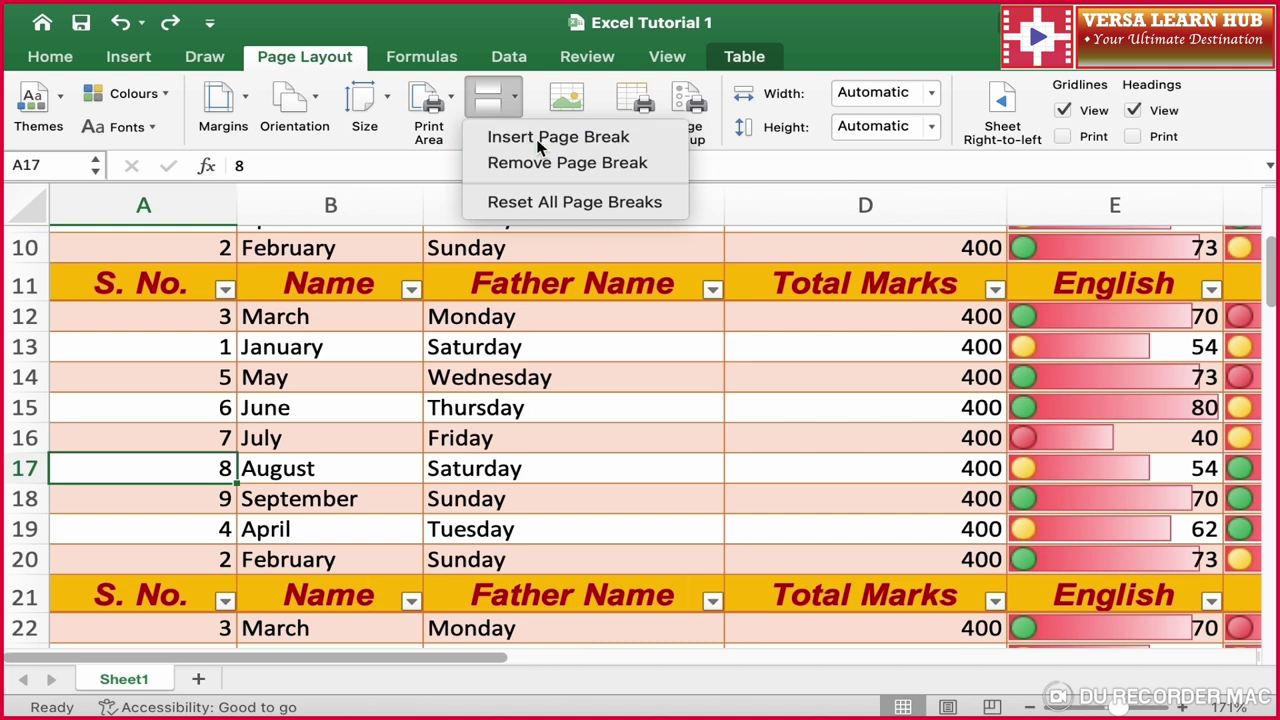
pyautogui.click(538, 141)
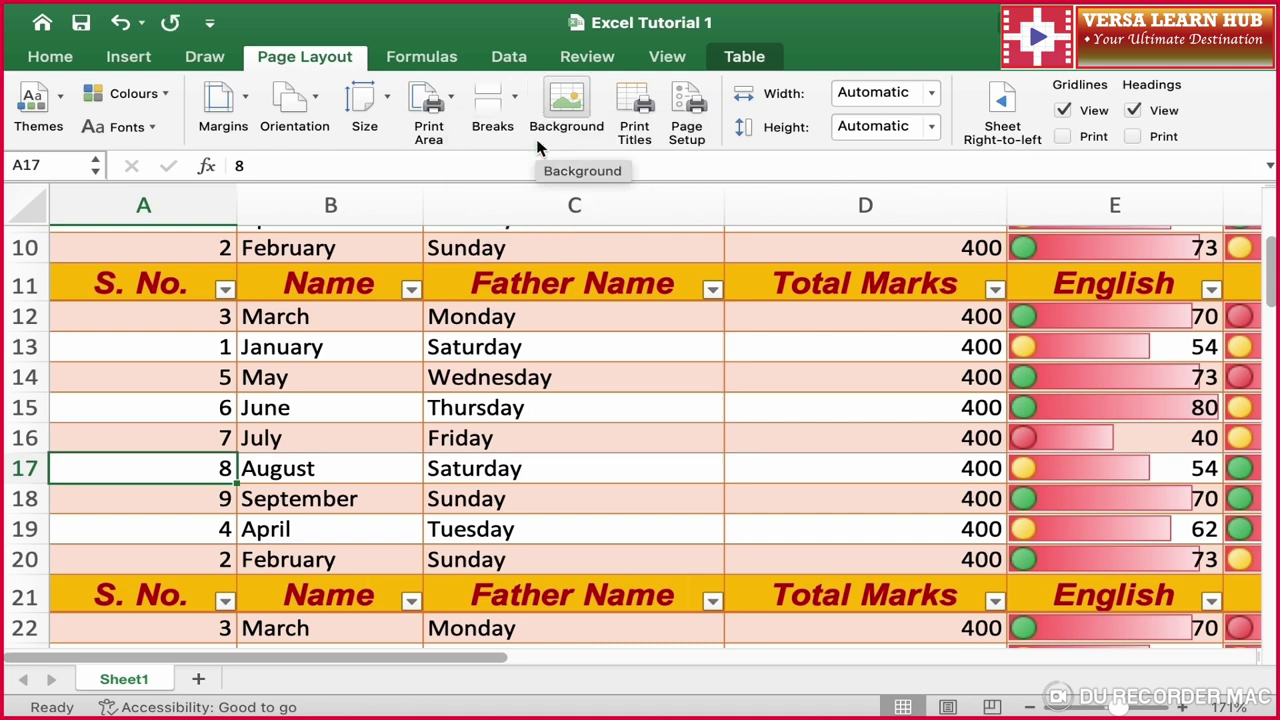
pyautogui.press('super+p')
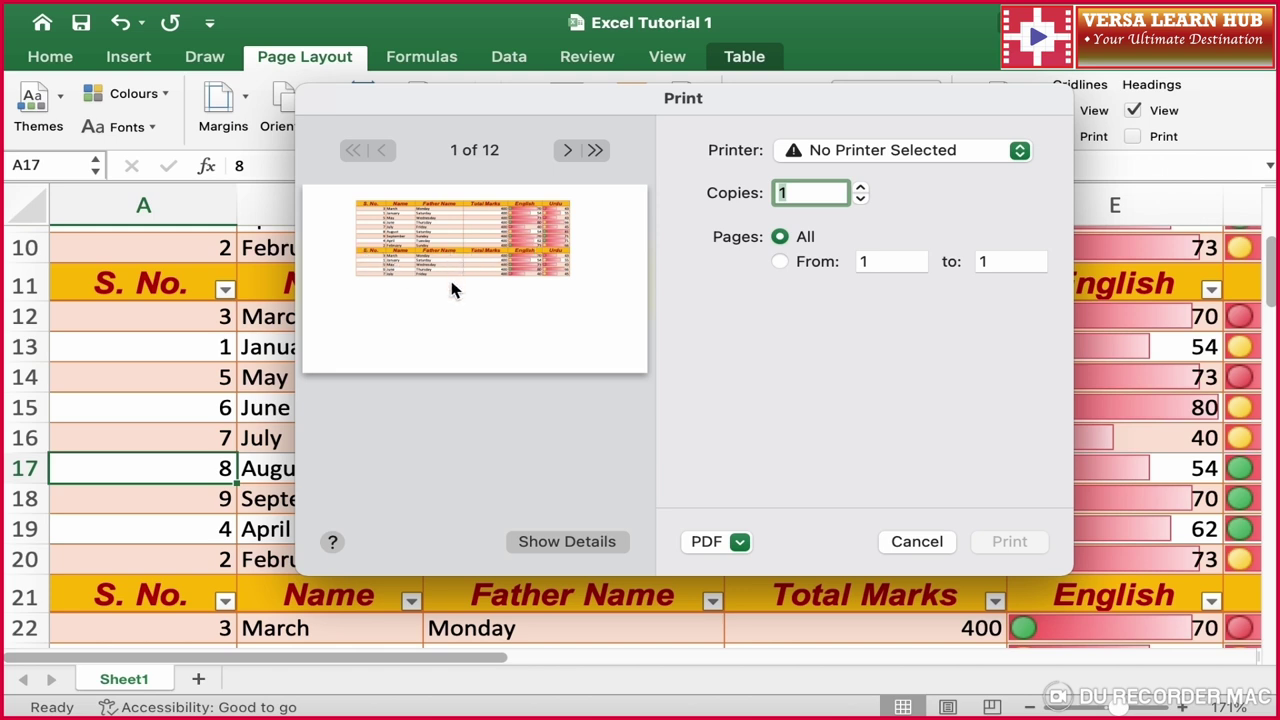
pyautogui.click(912, 543)
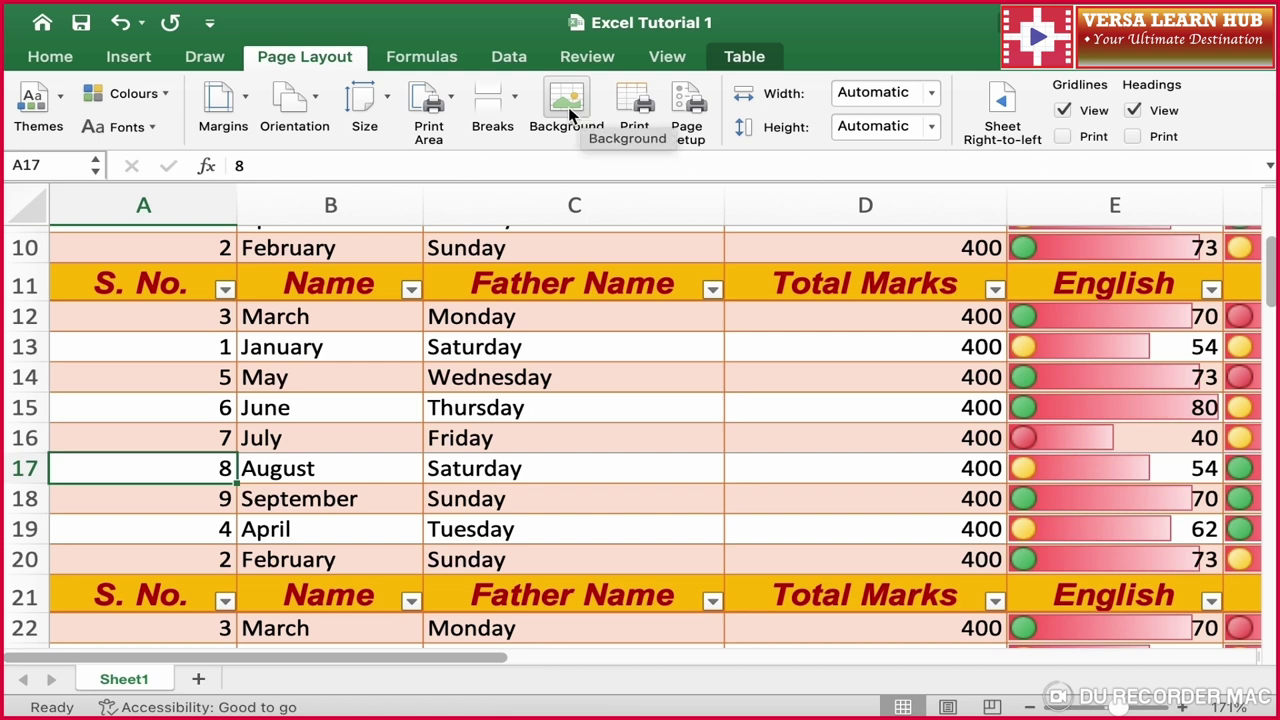
# - Apply the Excel Interface image as the sheet background and look over the sheet
pyautogui.click(569, 110)
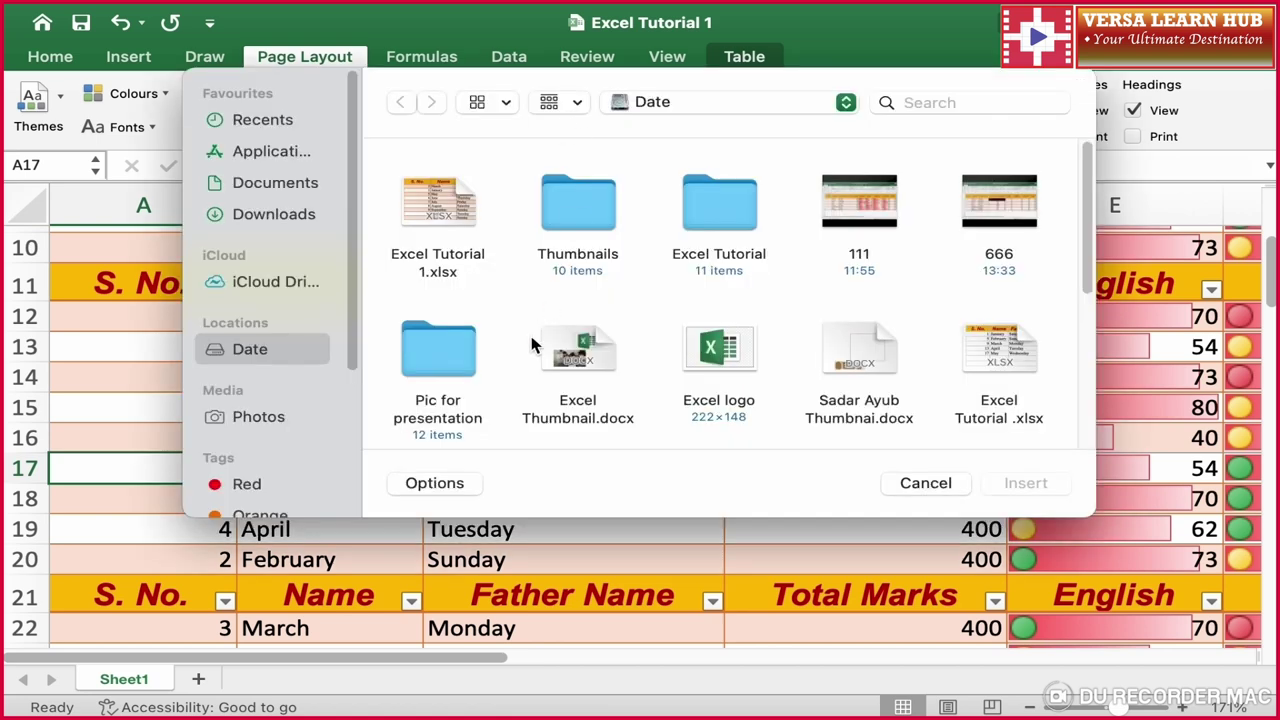
pyautogui.scroll(-5, 531, 345)
pyautogui.click(460, 237)
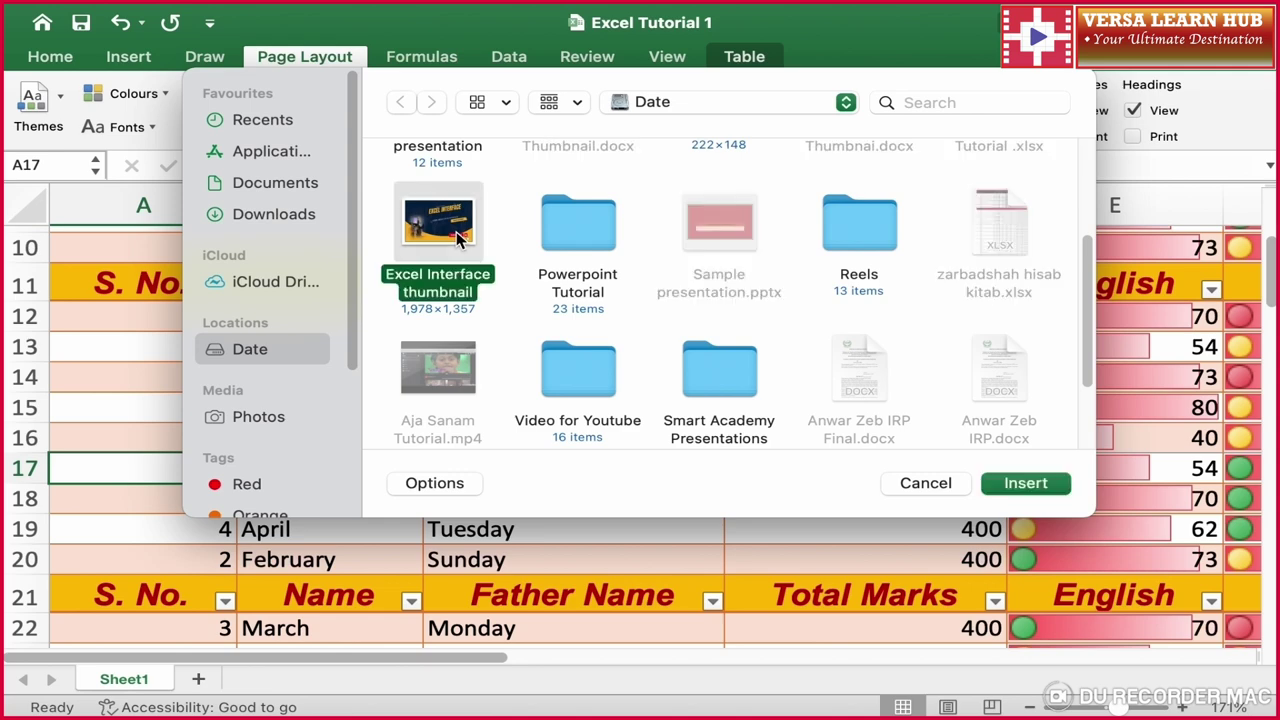
pyautogui.click(1051, 491)
pyautogui.scroll(5, 794, 568)
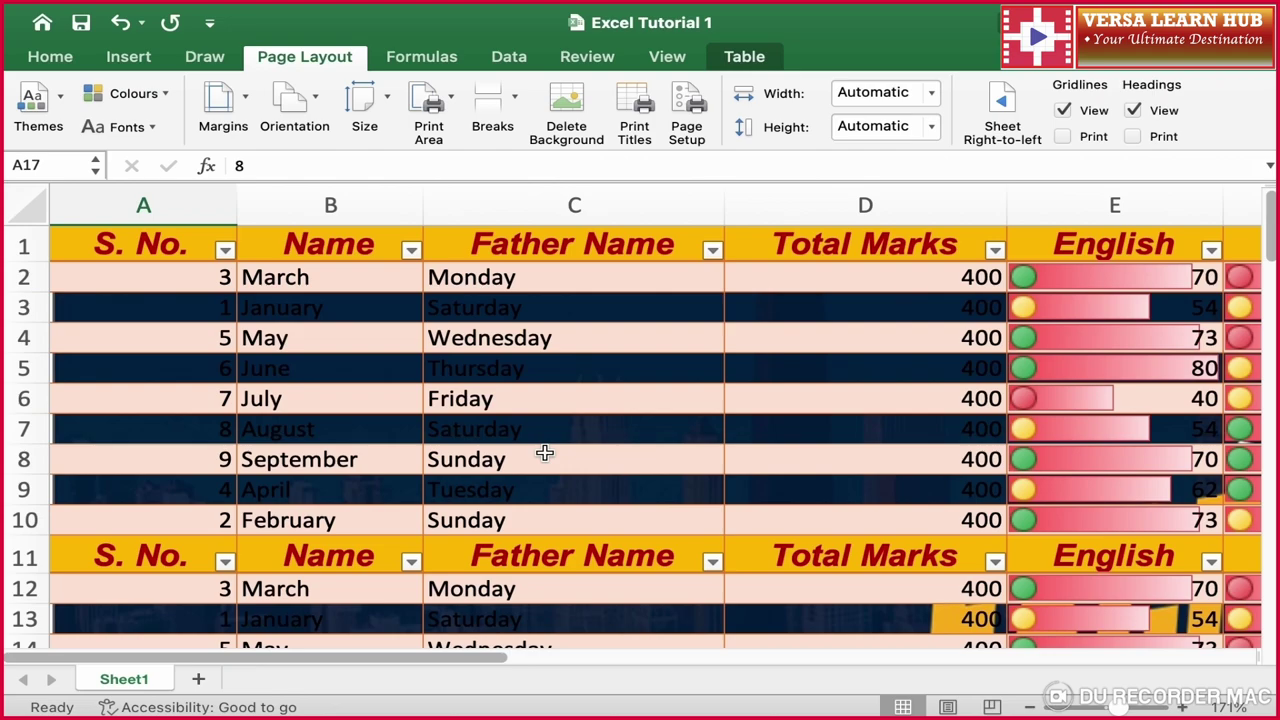
pyautogui.scroll(-7, 544, 453)
pyautogui.scroll(-6, 544, 453)
pyautogui.scroll(-10, 544, 453)
pyautogui.scroll(-4, 544, 453)
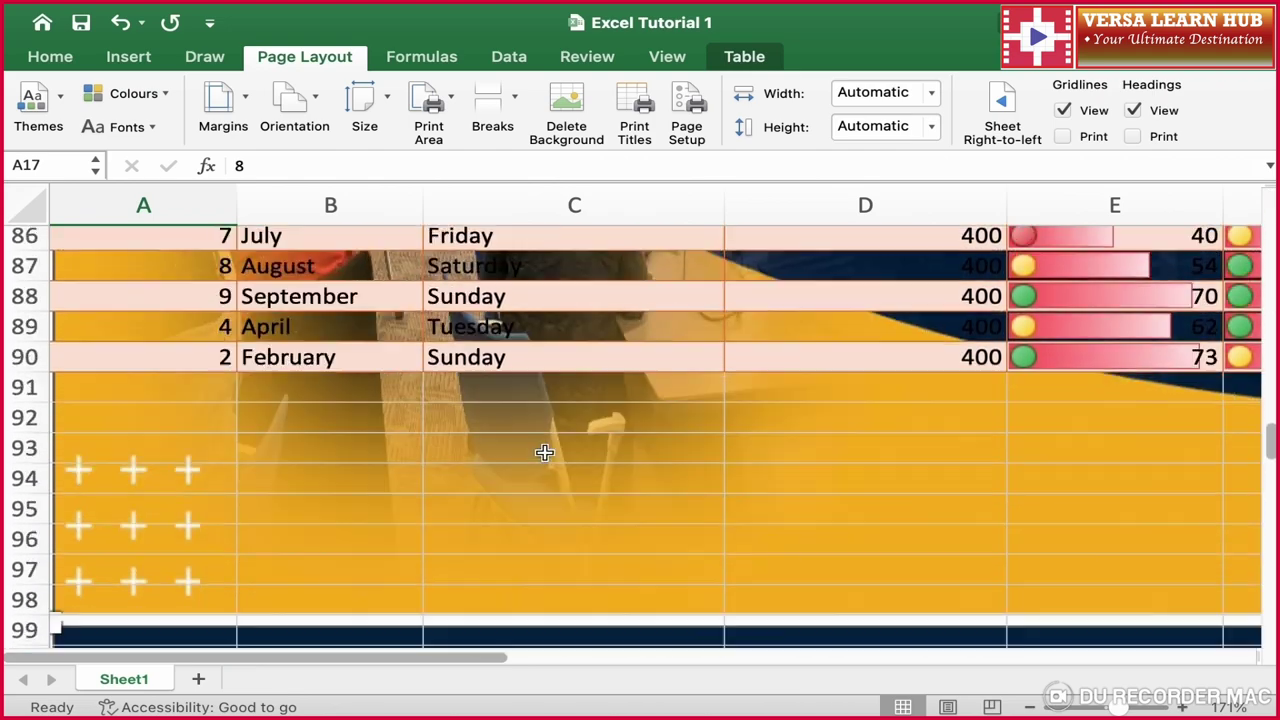
pyautogui.scroll(-5, 544, 453)
pyautogui.scroll(3, 544, 453)
pyautogui.scroll(2, 544, 453)
pyautogui.scroll(2, 544, 453)
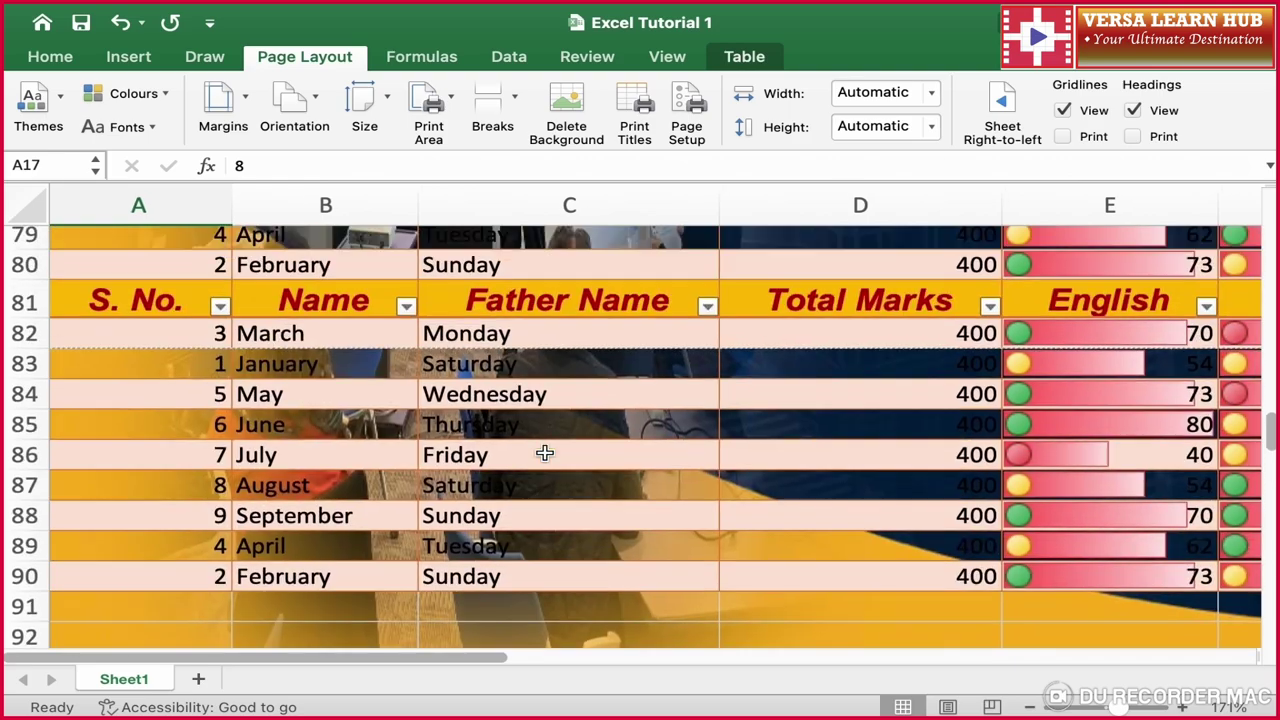
pyautogui.scroll(1, 544, 453)
pyautogui.scroll(2, 544, 453)
pyautogui.scroll(-3, 544, 453)
pyautogui.scroll(-10, 544, 453)
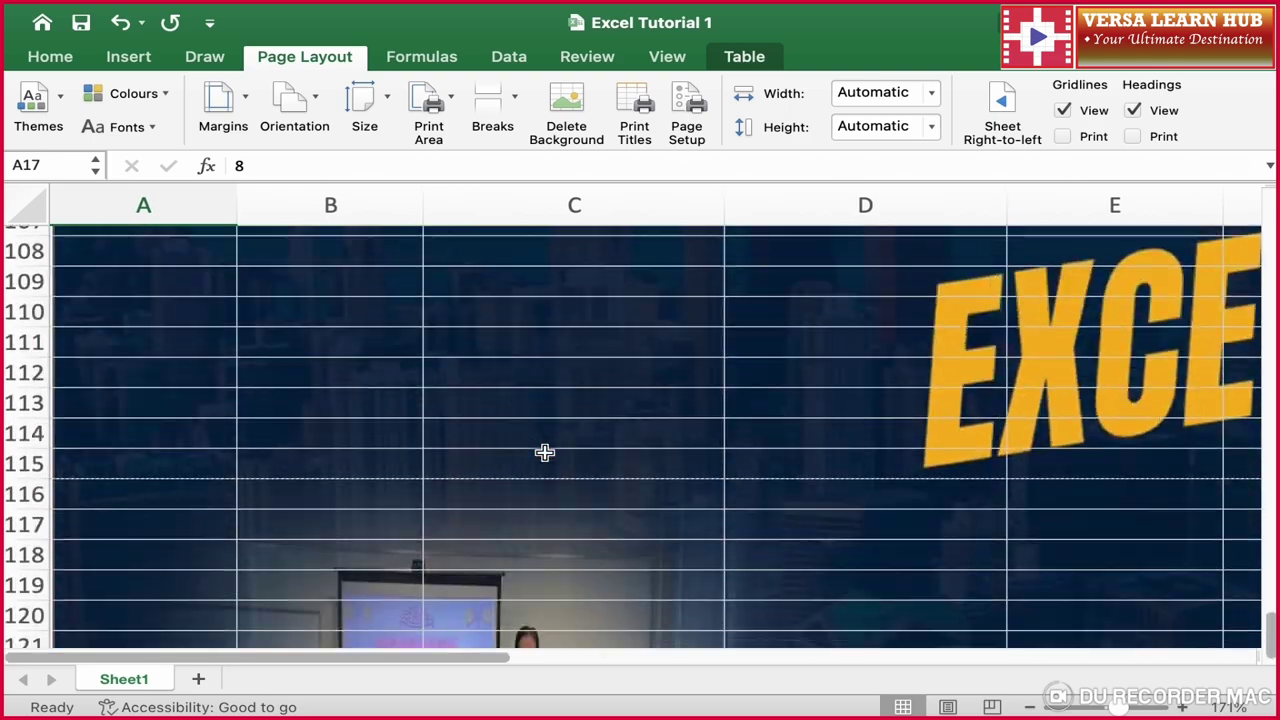
pyautogui.scroll(-7, 544, 453)
pyautogui.scroll(3, 544, 453)
pyautogui.scroll(1, 544, 453)
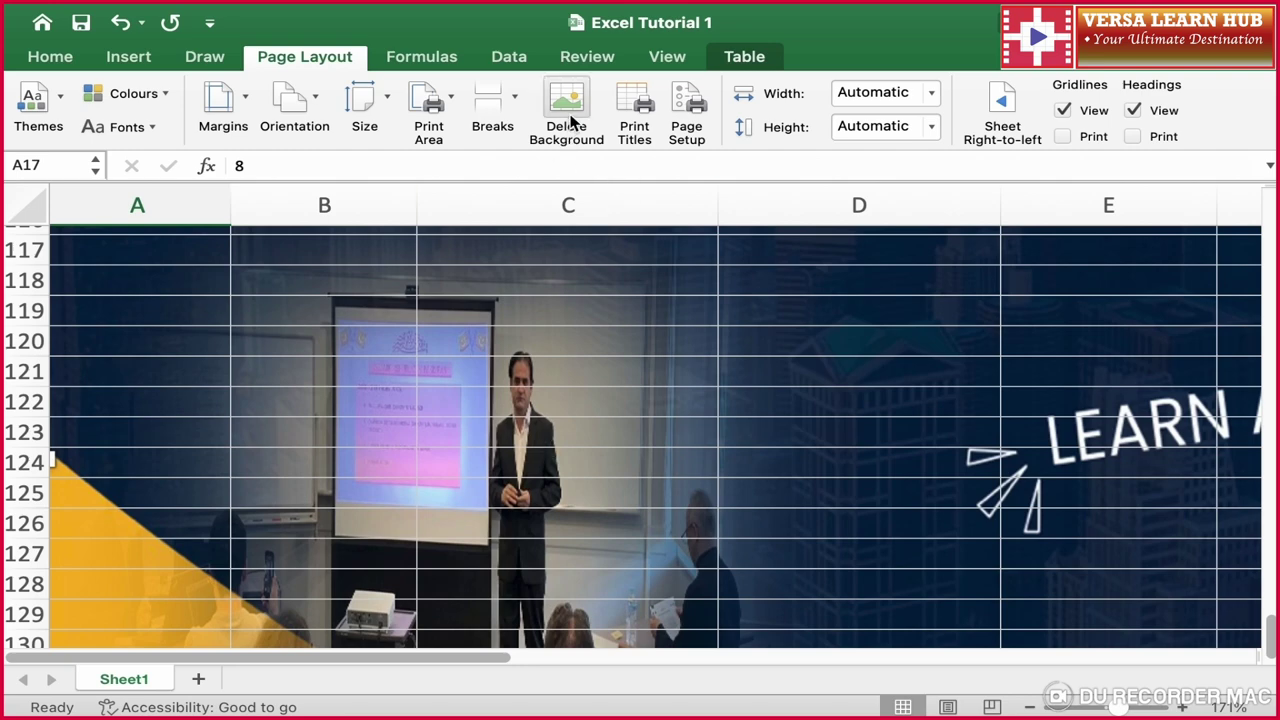
# - Delete the sheet background and return to cell A1
pyautogui.click(573, 118)
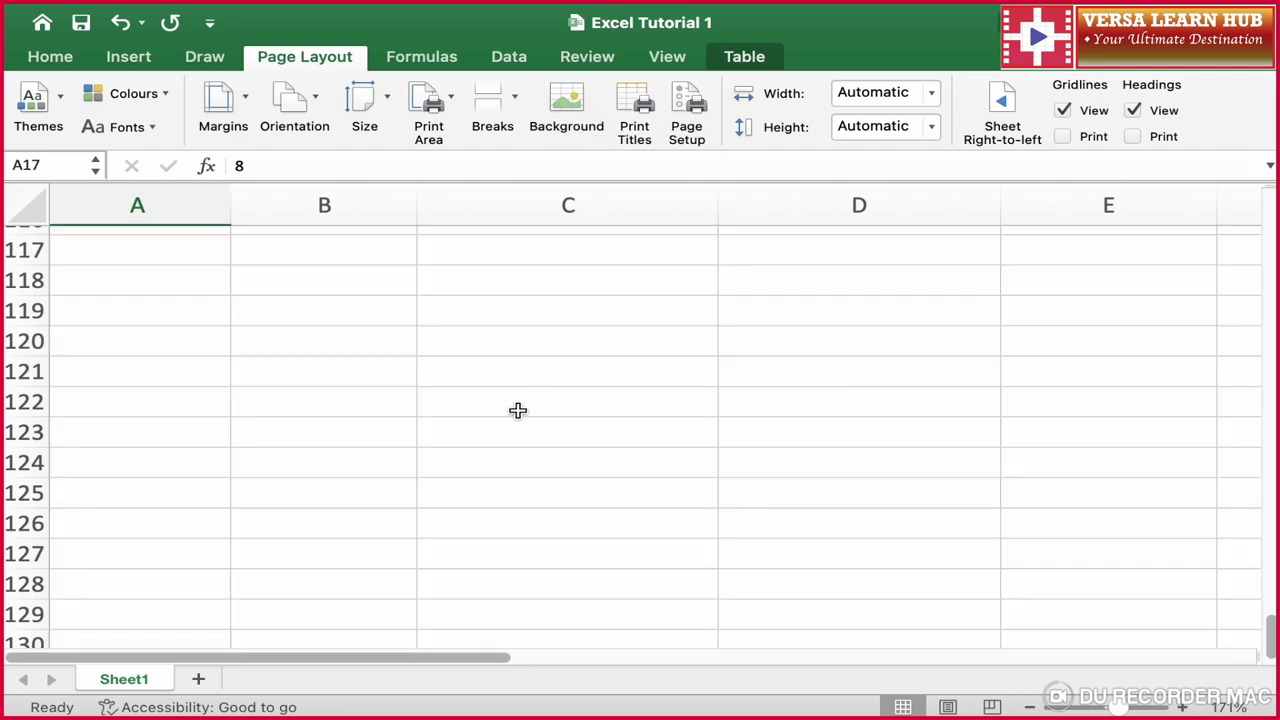
pyautogui.scroll(10, 517, 410)
pyautogui.scroll(20, 517, 409)
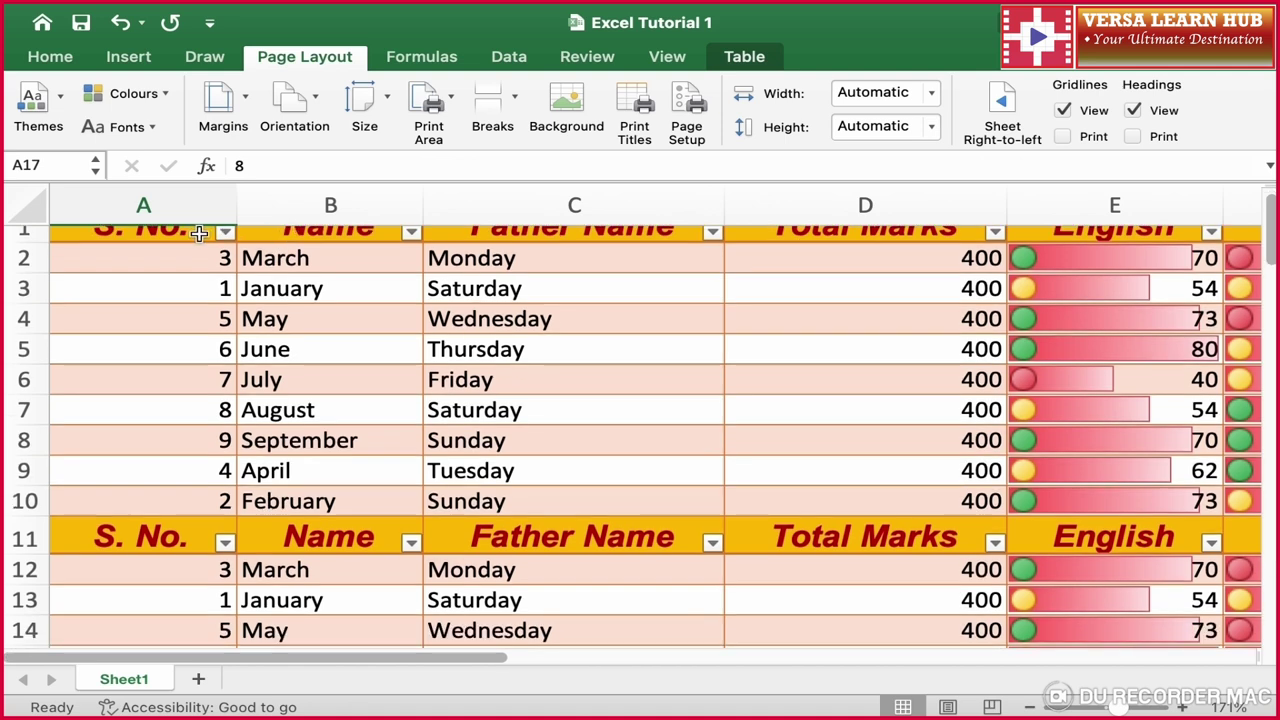
pyautogui.click(199, 233)
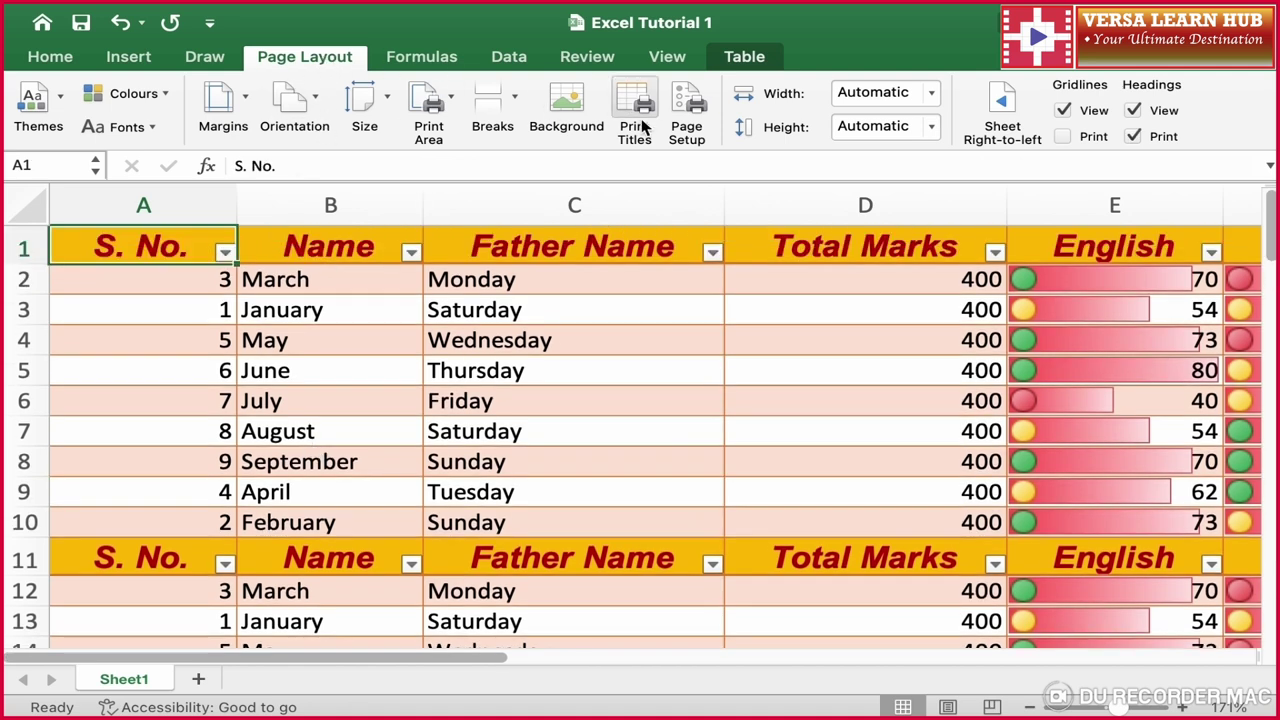
# - In Page Setup, keep the page orientation at Landscape
pyautogui.click(684, 120)
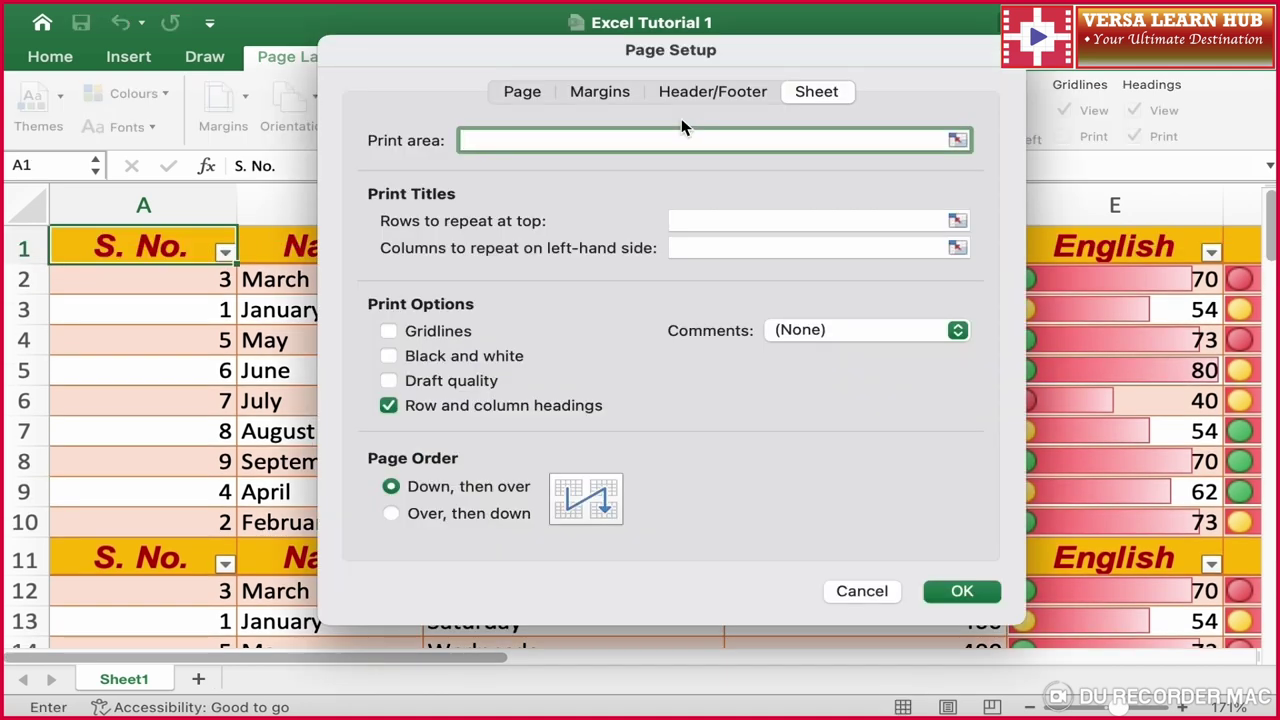
pyautogui.click(600, 100)
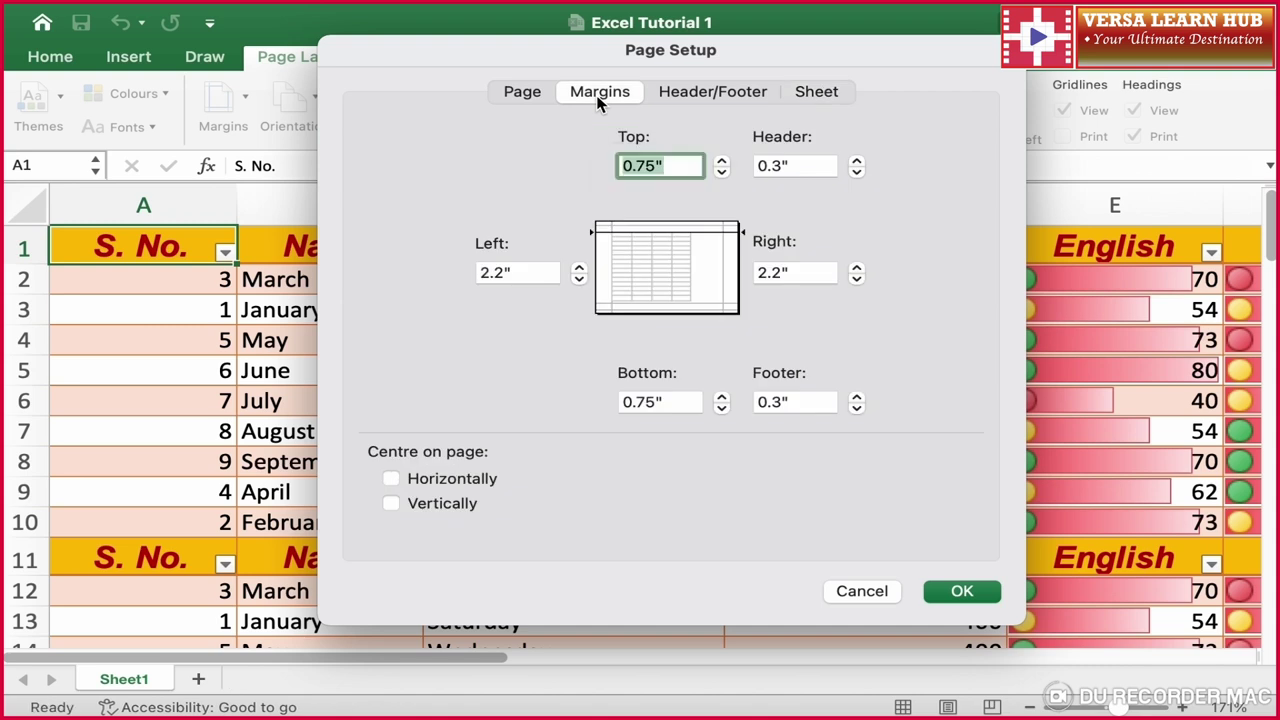
pyautogui.click(537, 97)
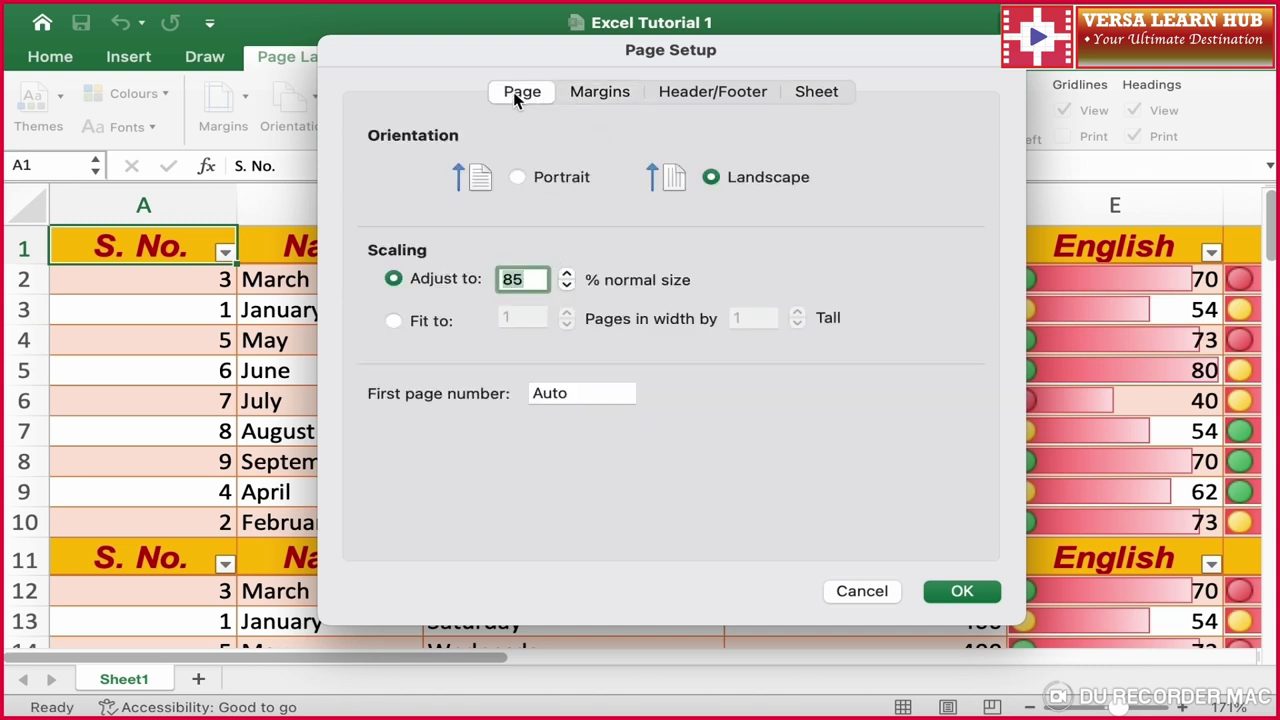
pyautogui.click(518, 177)
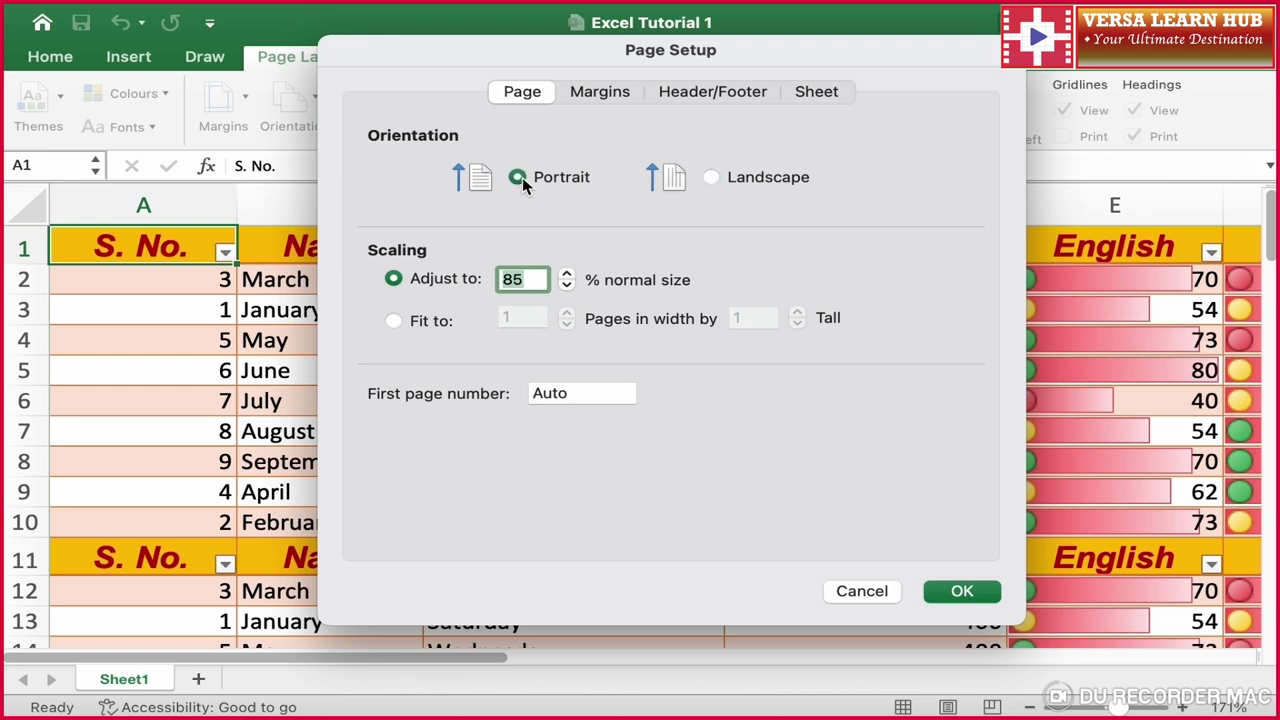
pyautogui.click(711, 176)
# - Keep the print scaling at 100% after trying values up to 120%
pyautogui.click(567, 273)
pyautogui.click(567, 273)
pyautogui.click(567, 273)
pyautogui.click(567, 273)
pyautogui.click(567, 285)
pyautogui.click(572, 270)
pyautogui.click(572, 270)
pyautogui.click(572, 270)
pyautogui.click(572, 270)
pyautogui.click(567, 286)
pyautogui.click(567, 286)
pyautogui.click(567, 286)
pyautogui.click(567, 286)
# - Keep both the header and footer margins at 0.3 inches
pyautogui.click(597, 93)
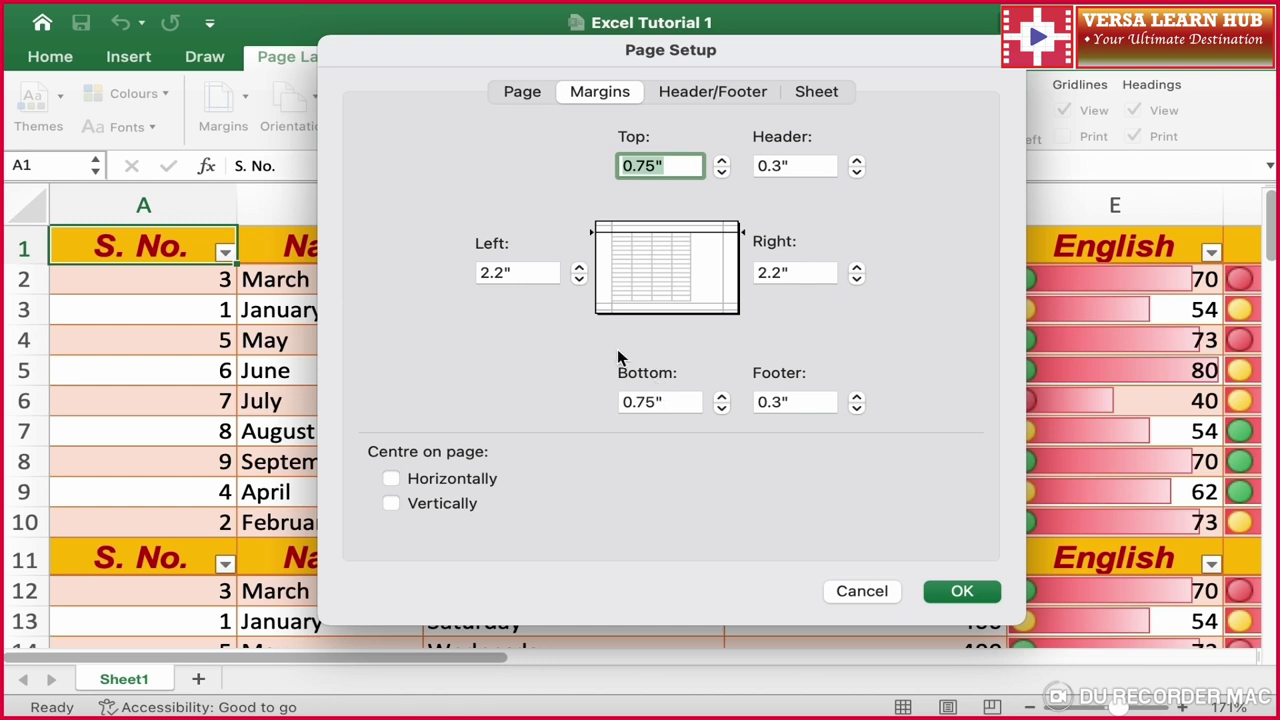
pyautogui.click(800, 165)
pyautogui.click(797, 401)
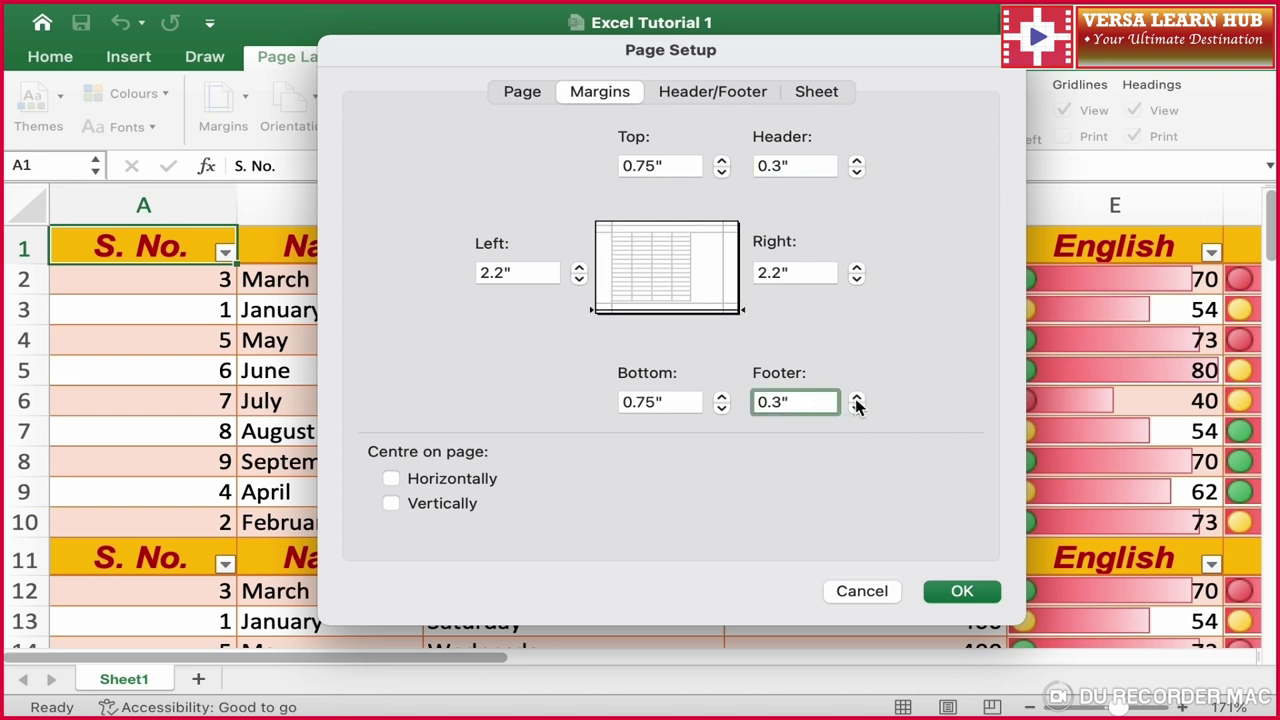
pyautogui.click(856, 398)
pyautogui.click(856, 408)
pyautogui.click(857, 161)
pyautogui.click(857, 171)
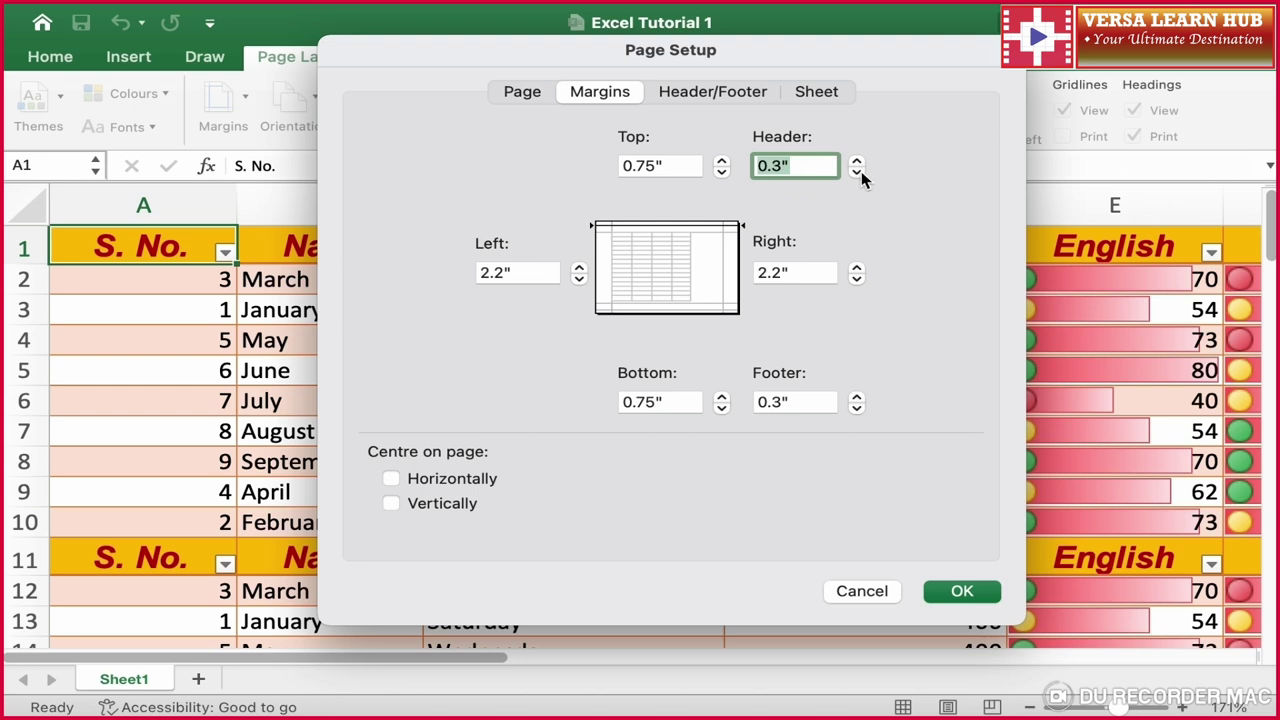
pyautogui.click(739, 91)
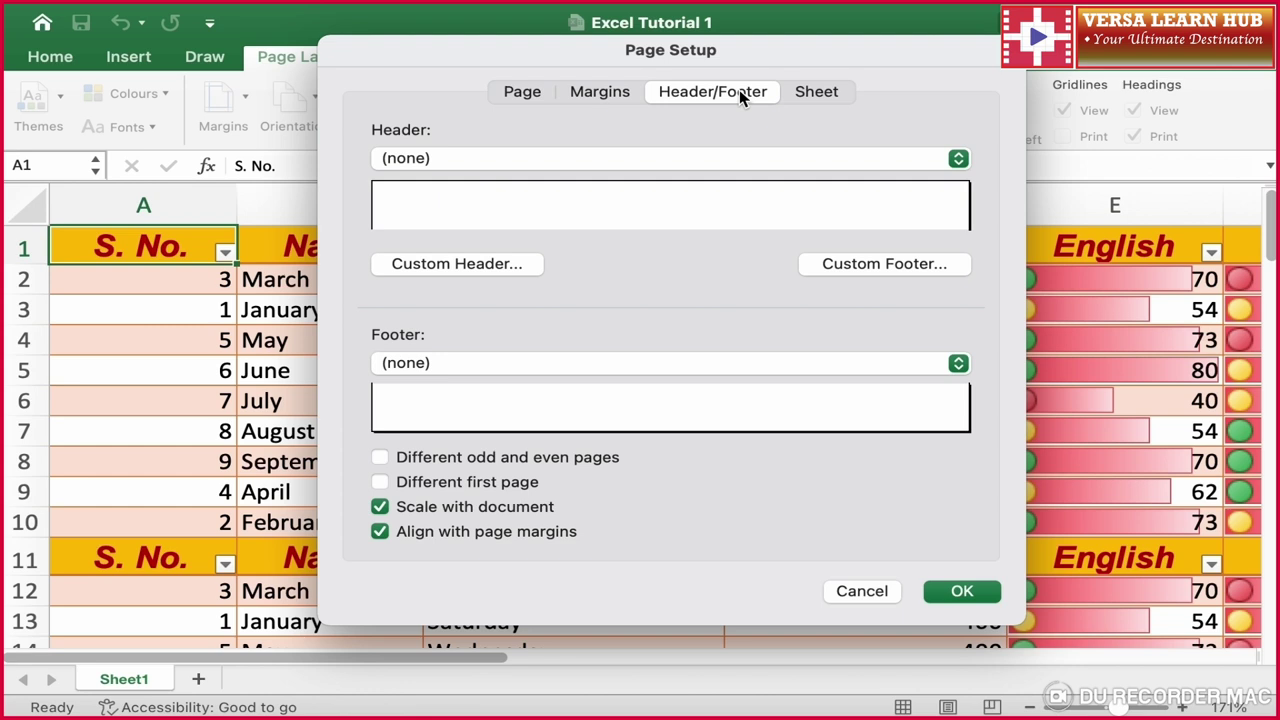
# - Choose the 'Page 1' header and 'Page 1 of ?' footer presets
pyautogui.click(525, 162)
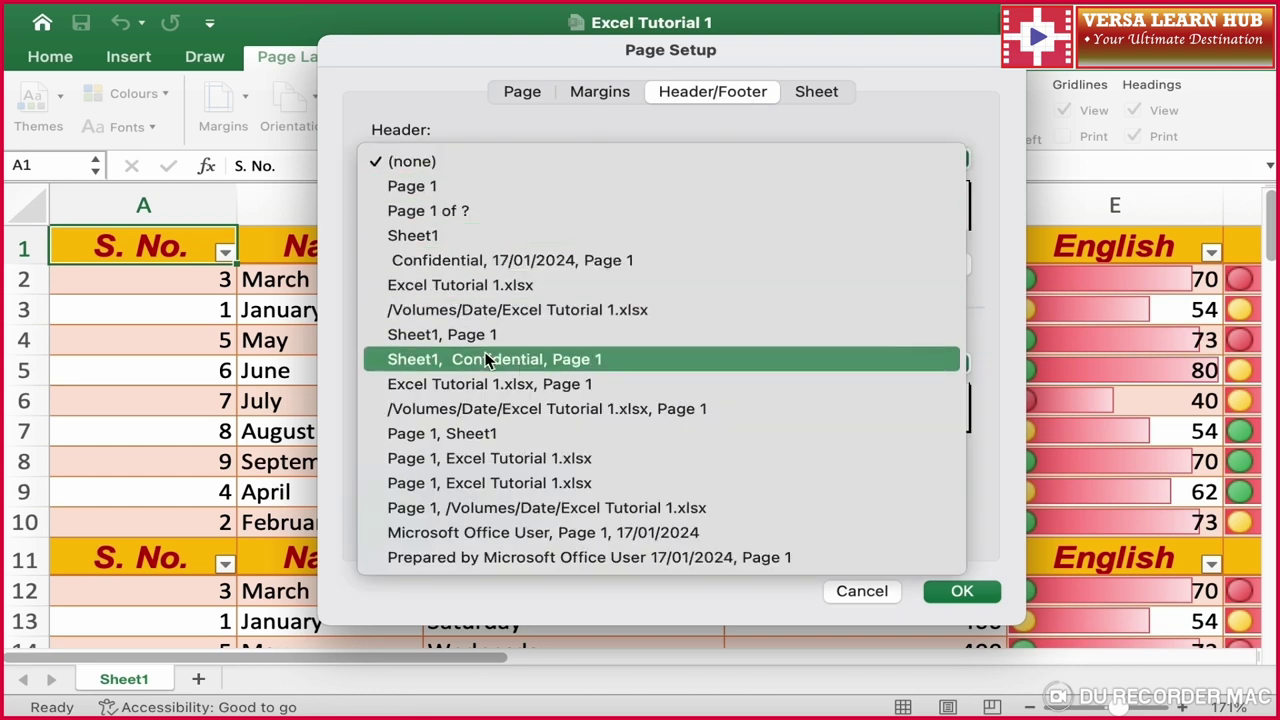
pyautogui.click(440, 198)
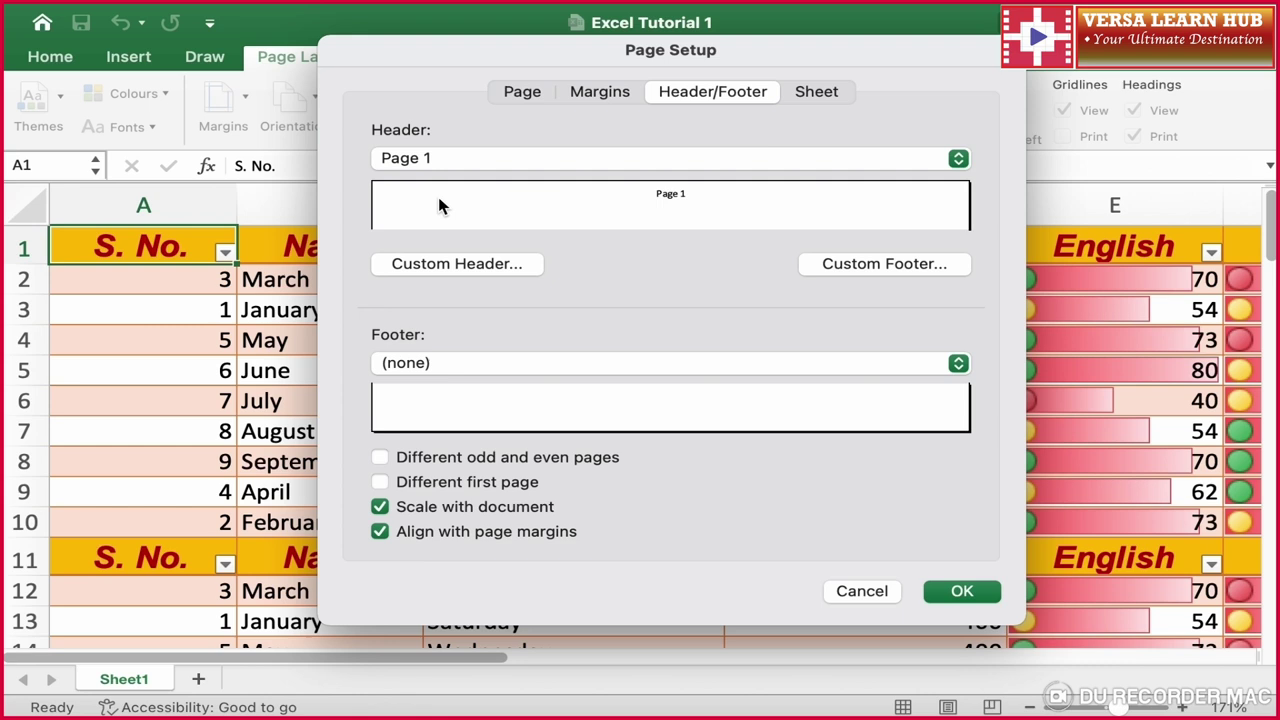
pyautogui.click(478, 364)
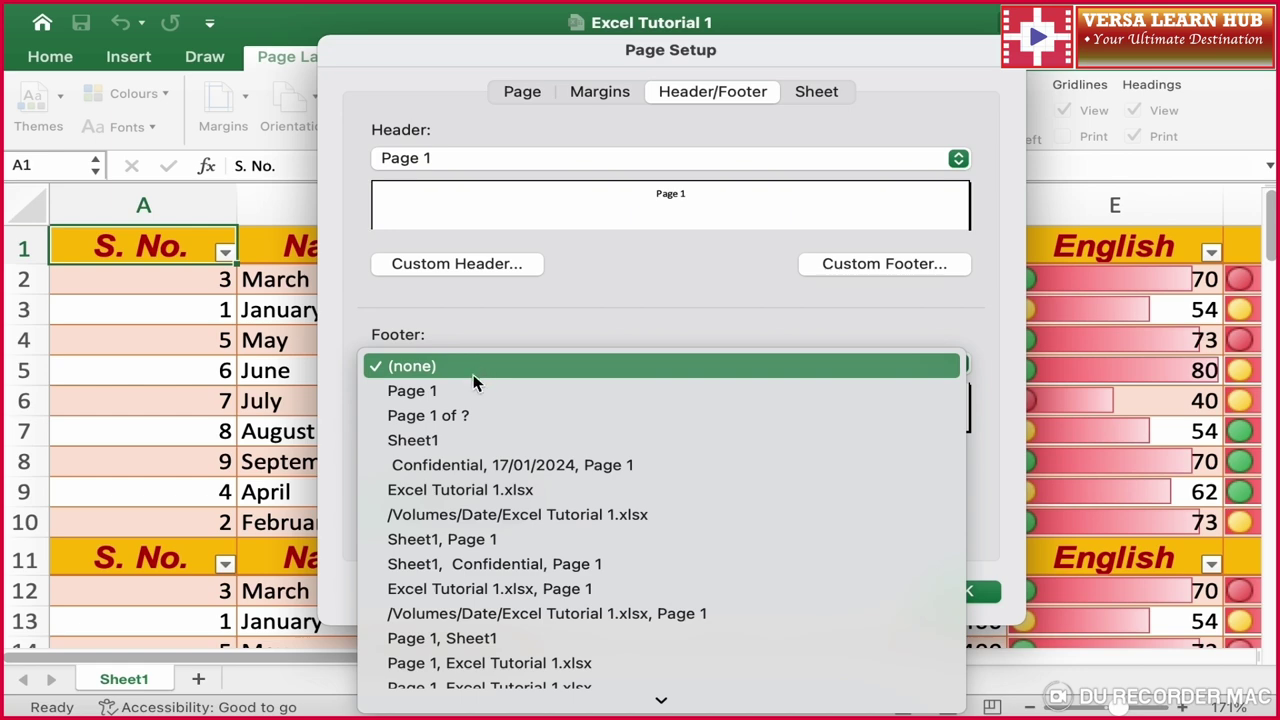
pyautogui.click(464, 424)
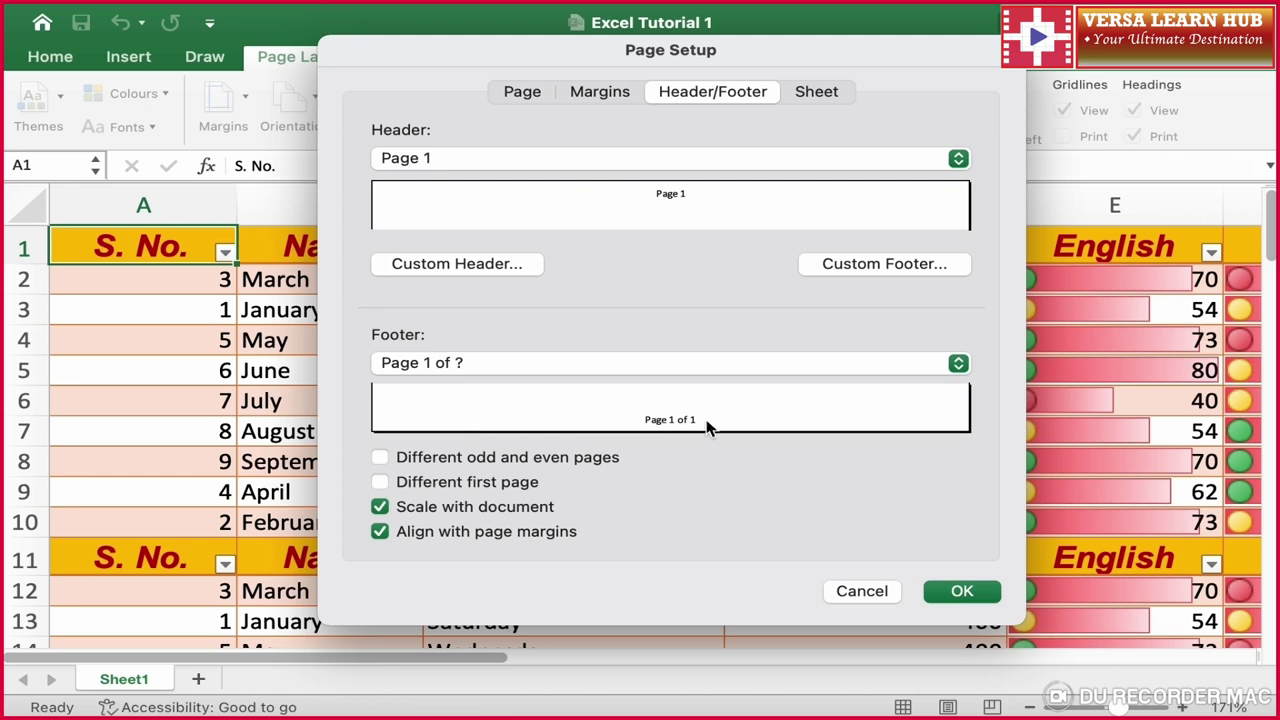
# - Keep row and column headings printing, apply the setup, and check the 16-page preview
pyautogui.click(836, 95)
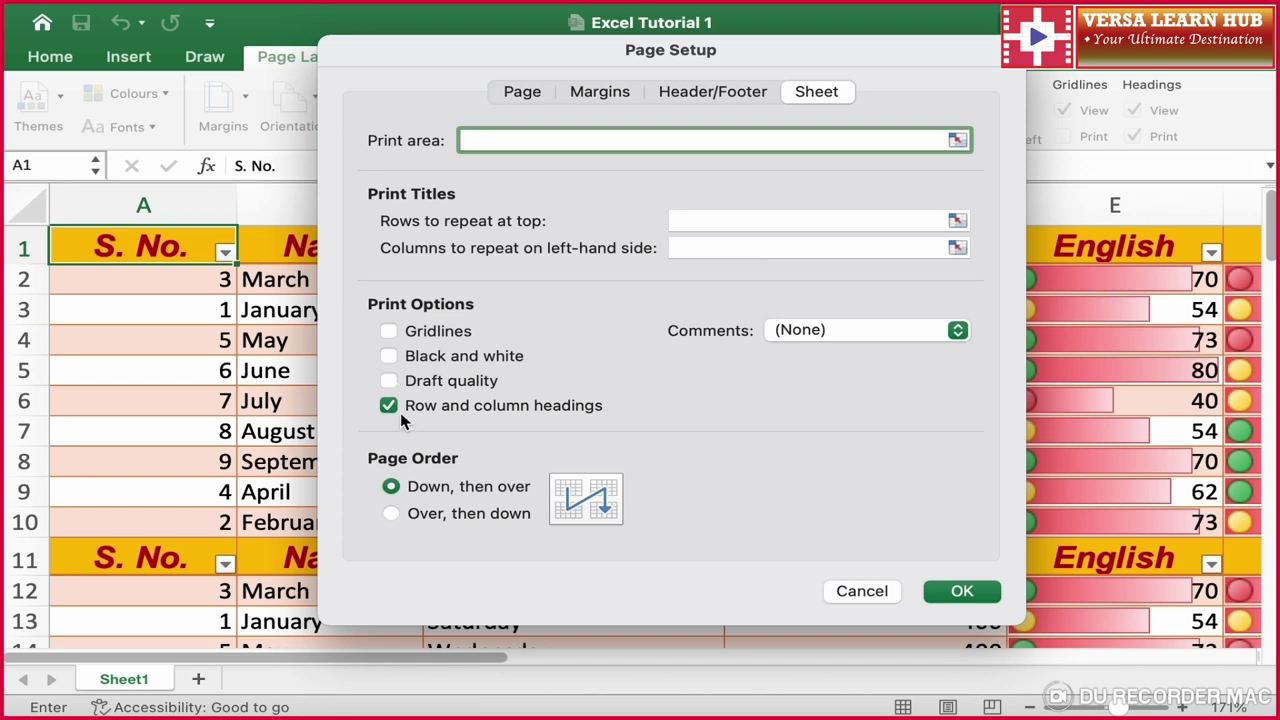
pyautogui.click(392, 408)
pyautogui.click(392, 408)
pyautogui.click(960, 594)
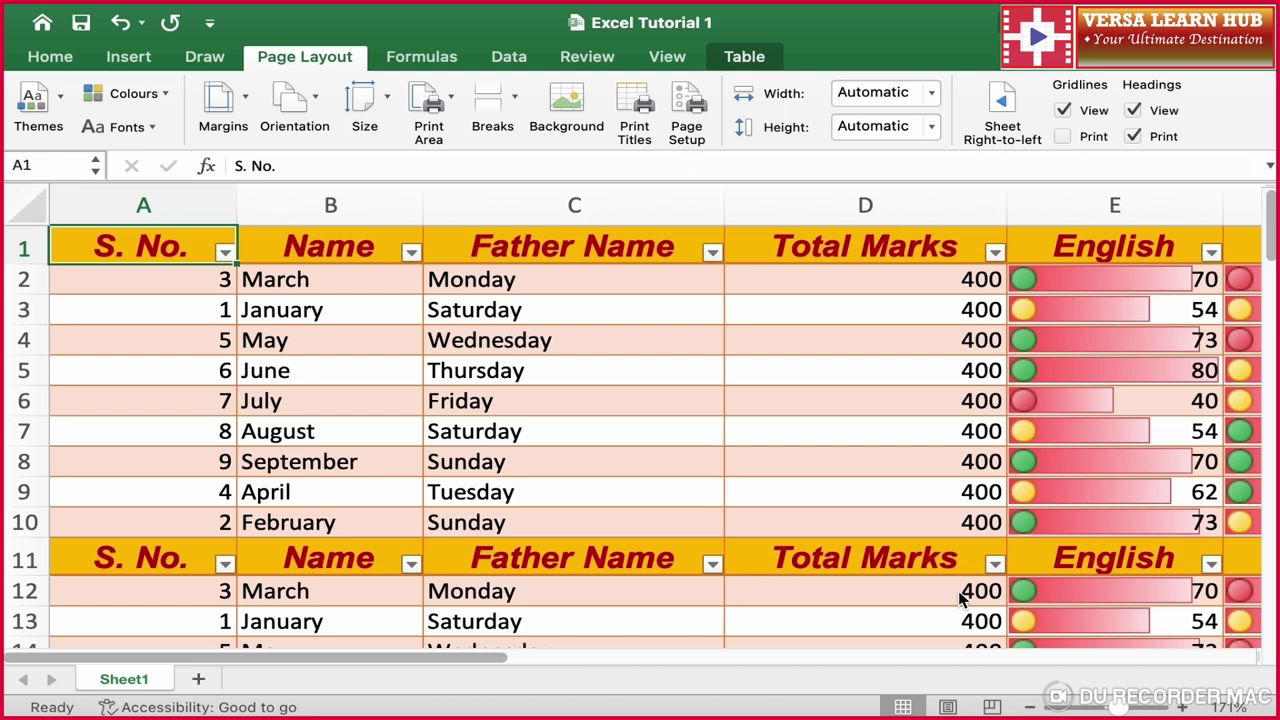
pyautogui.press('super+p')
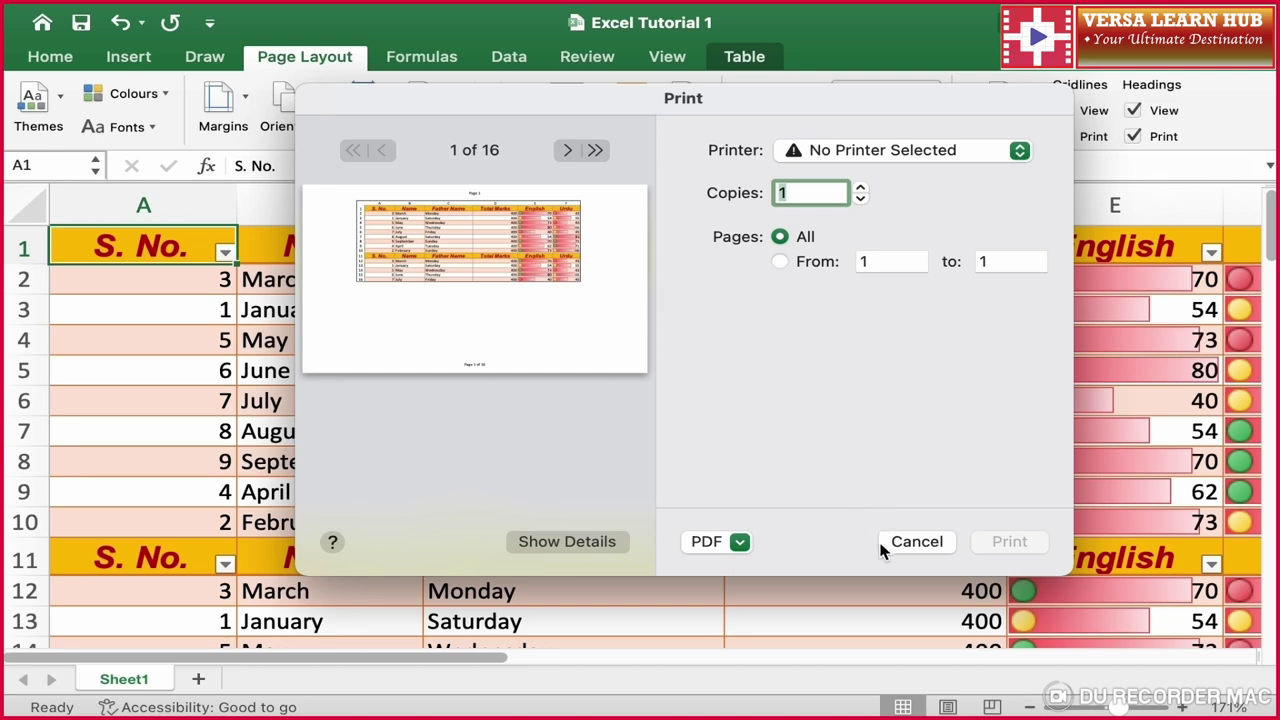
pyautogui.click(943, 543)
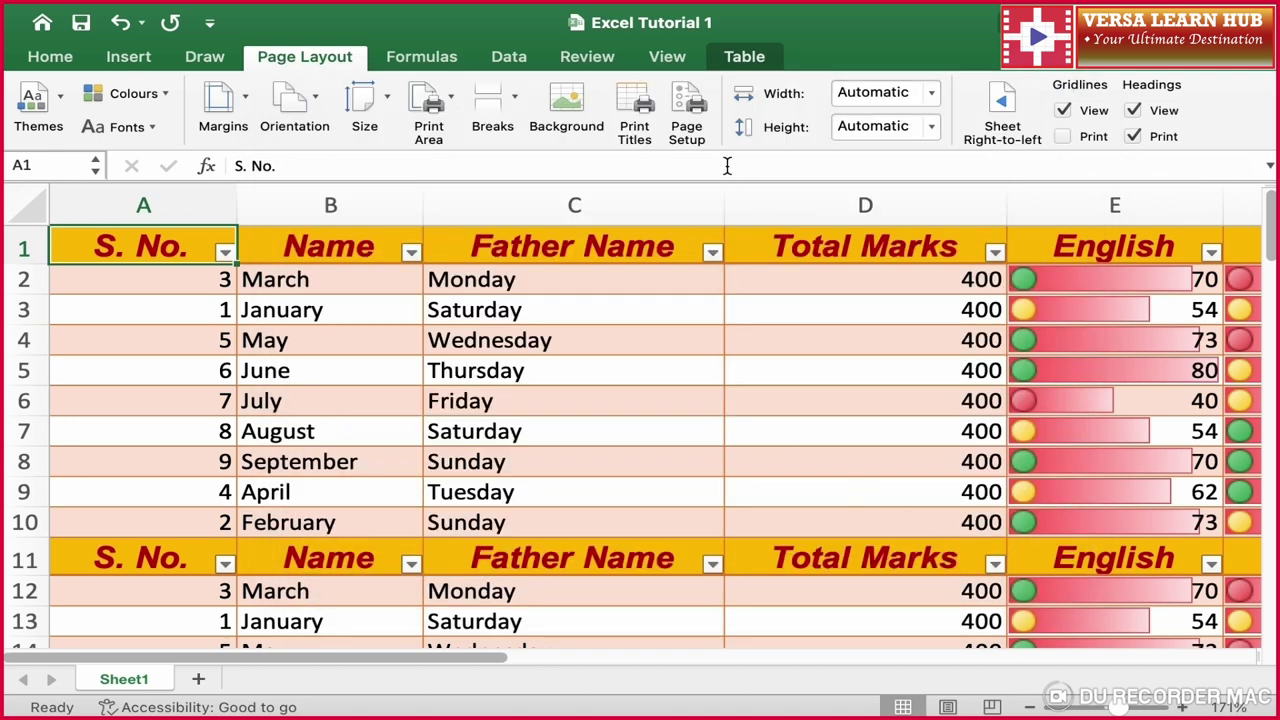
pyautogui.click(1062, 111)
pyautogui.scroll(-10, 836, 434)
pyautogui.scroll(-10, 836, 434)
pyautogui.scroll(-10, 836, 434)
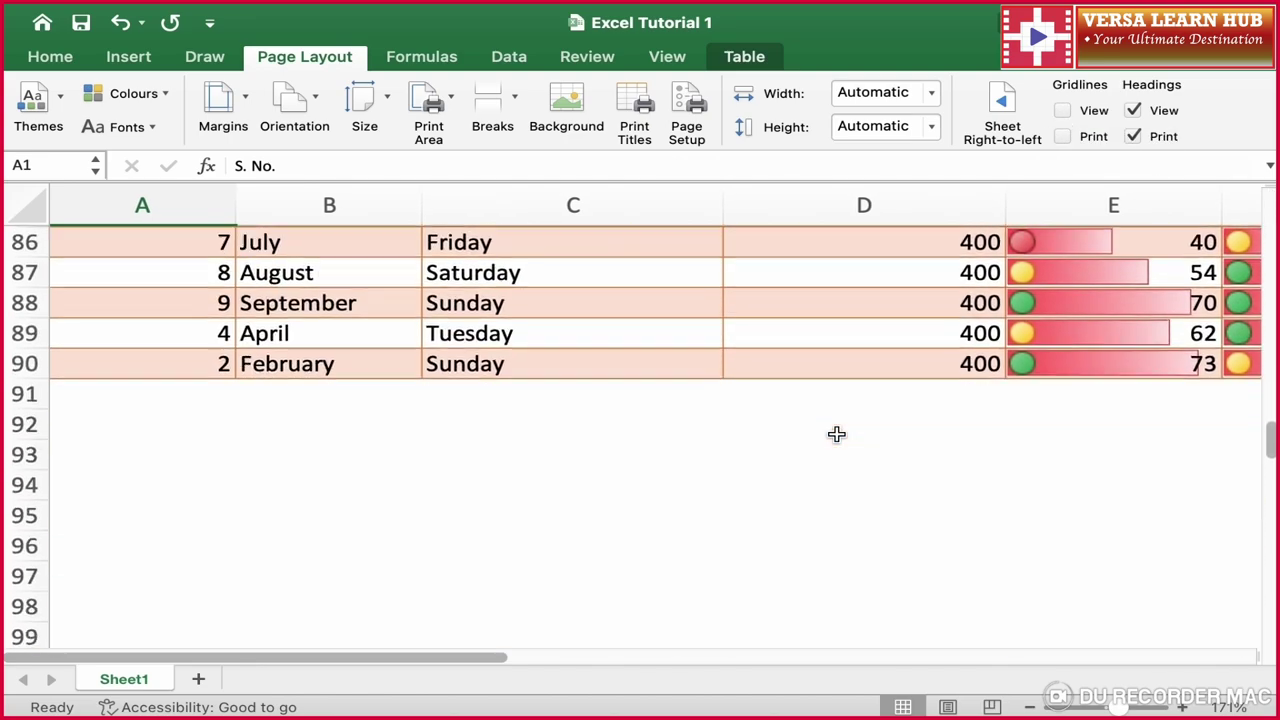
pyautogui.scroll(-4, 836, 434)
pyautogui.scroll(3, 836, 434)
pyautogui.scroll(1, 836, 434)
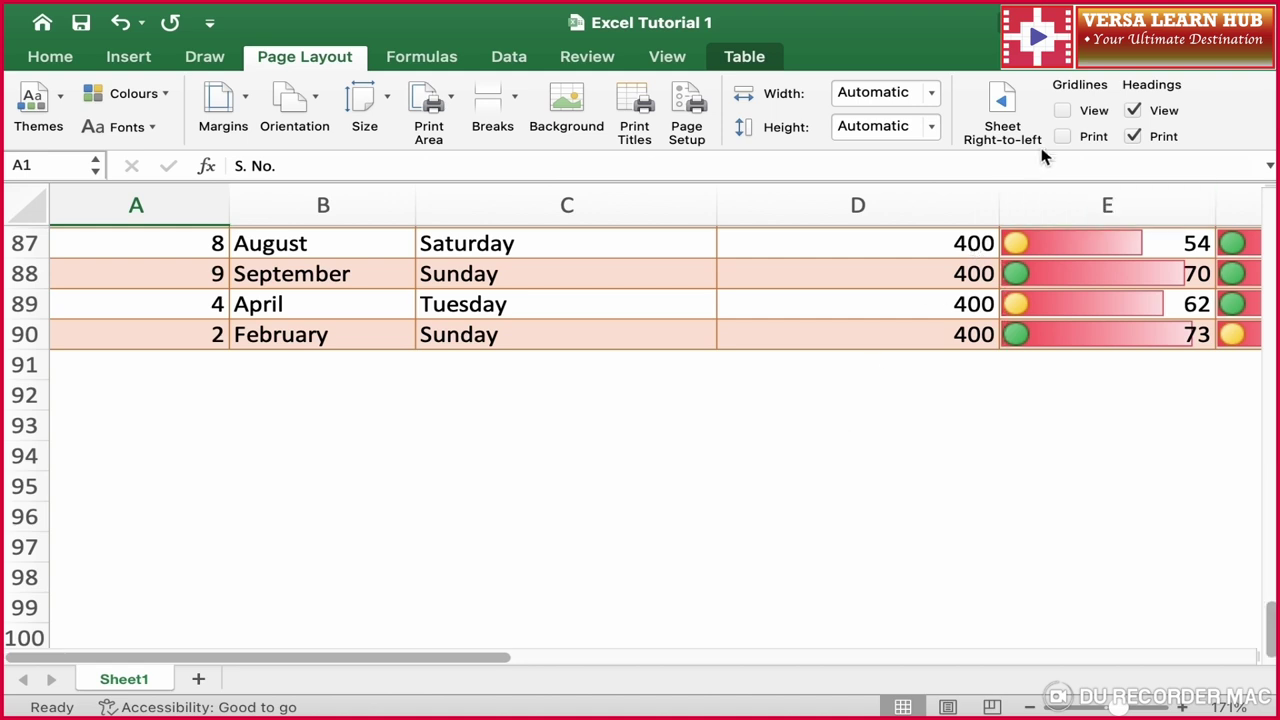
pyautogui.click(1064, 111)
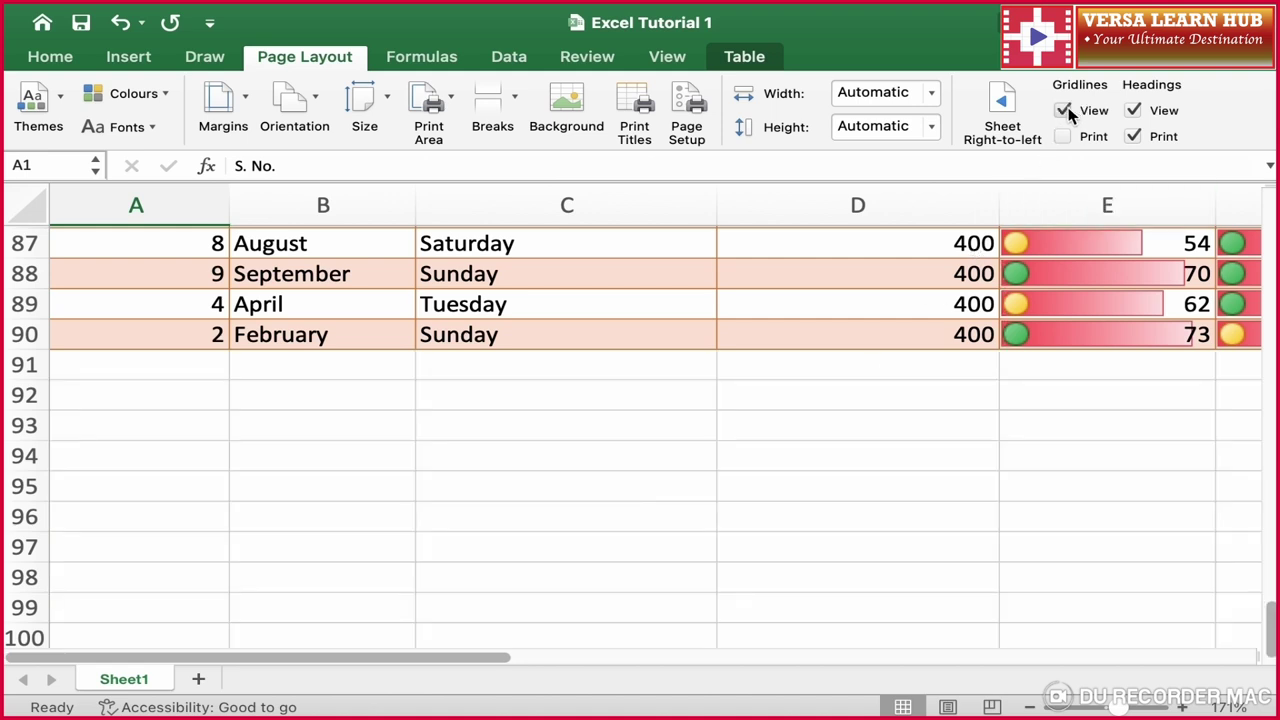
pyautogui.click(1134, 112)
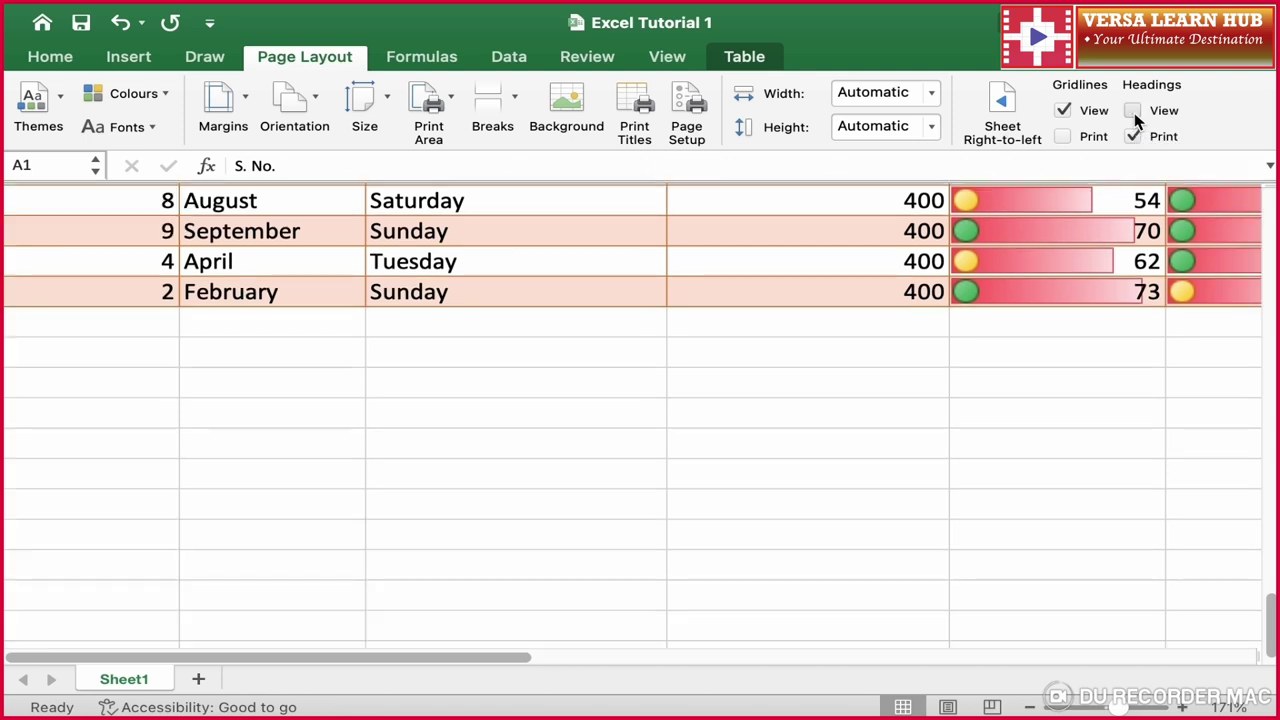
pyautogui.click(1134, 112)
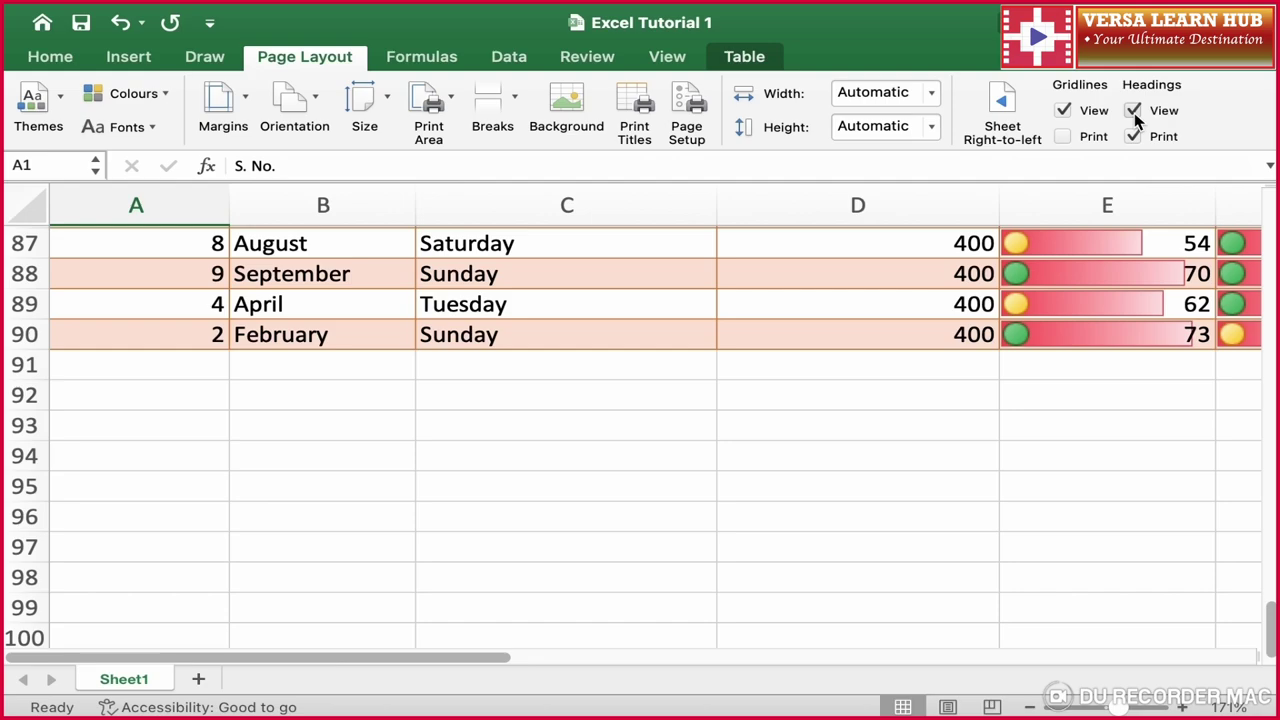
pyautogui.scroll(2, 517, 323)
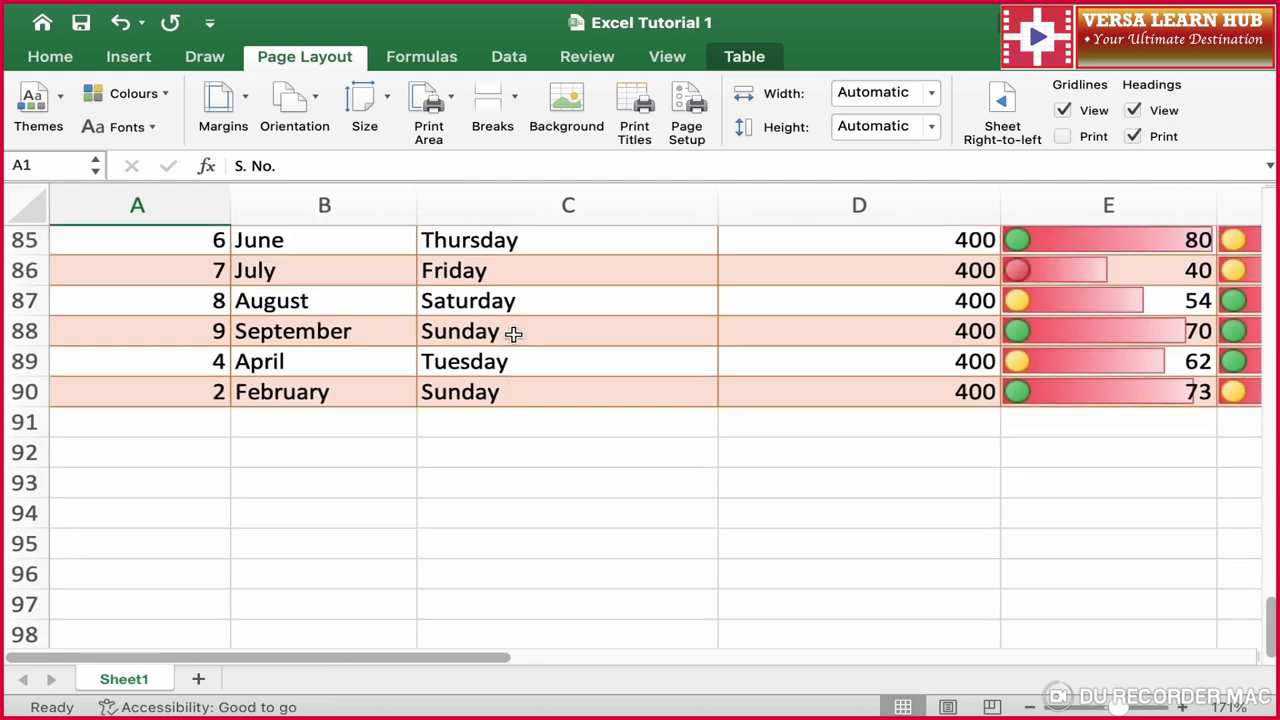
pyautogui.scroll(20, 515, 330)
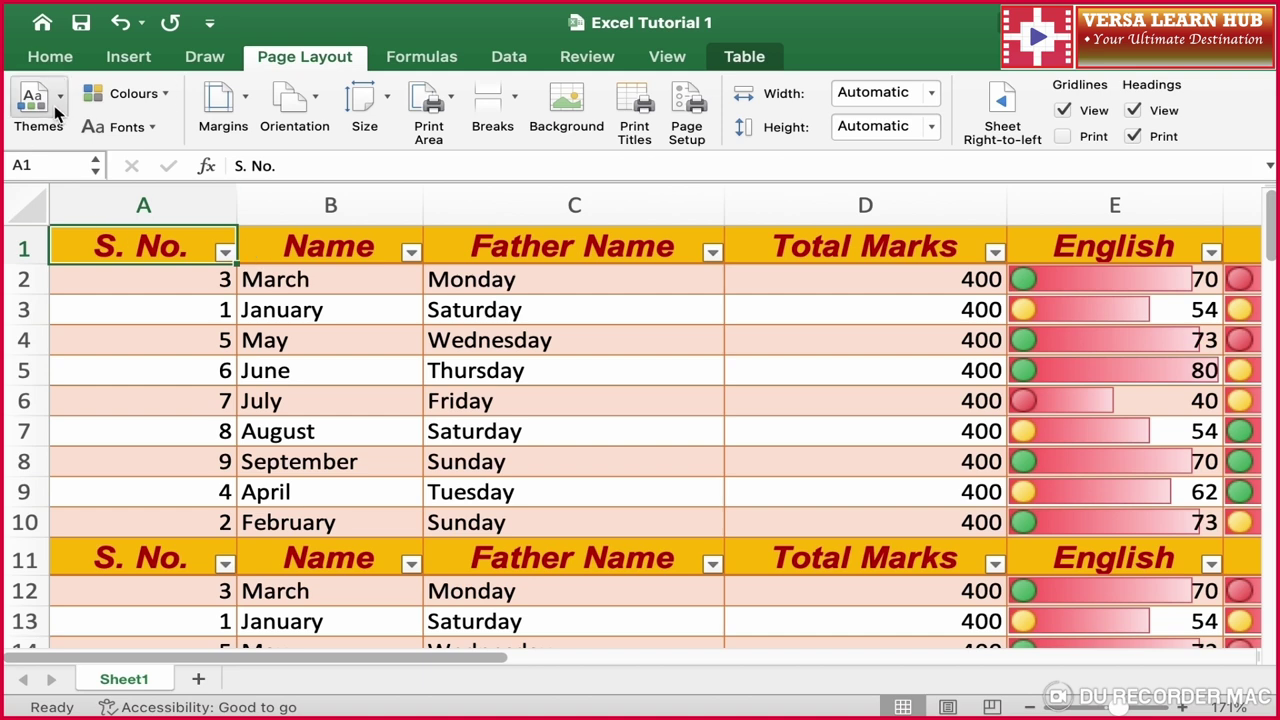
pyautogui.click(56, 110)
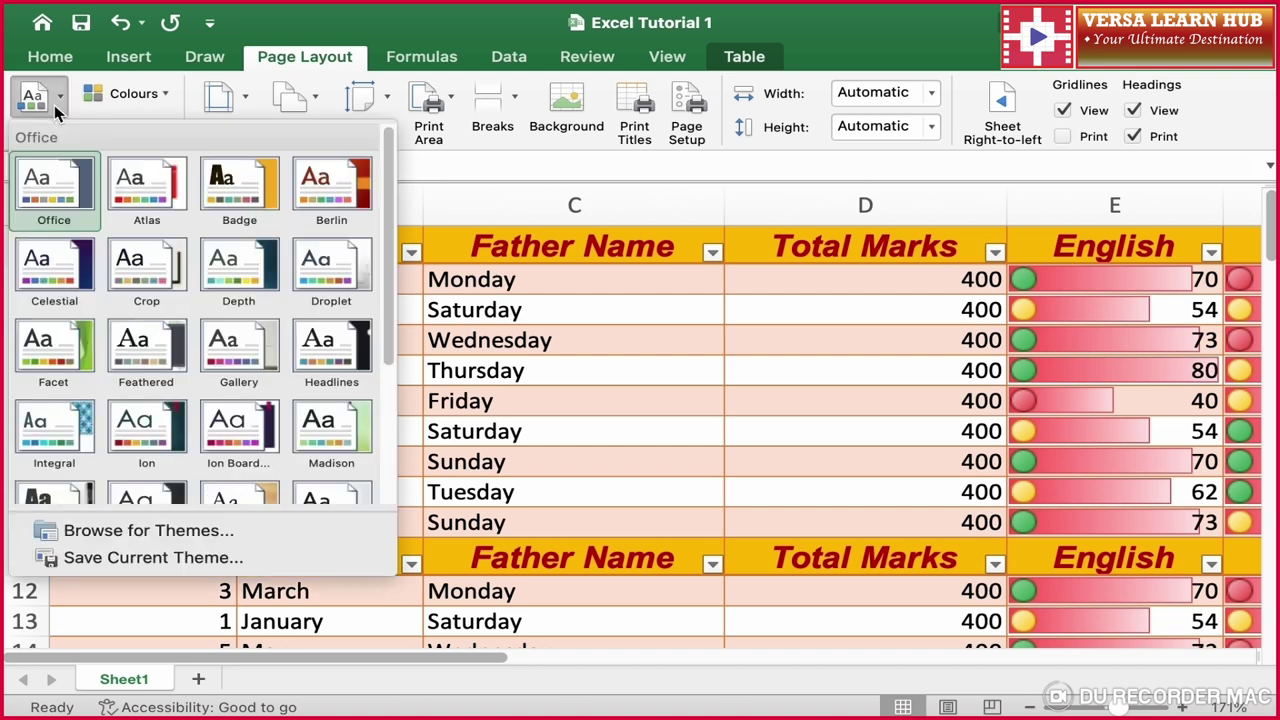
pyautogui.click(75, 369)
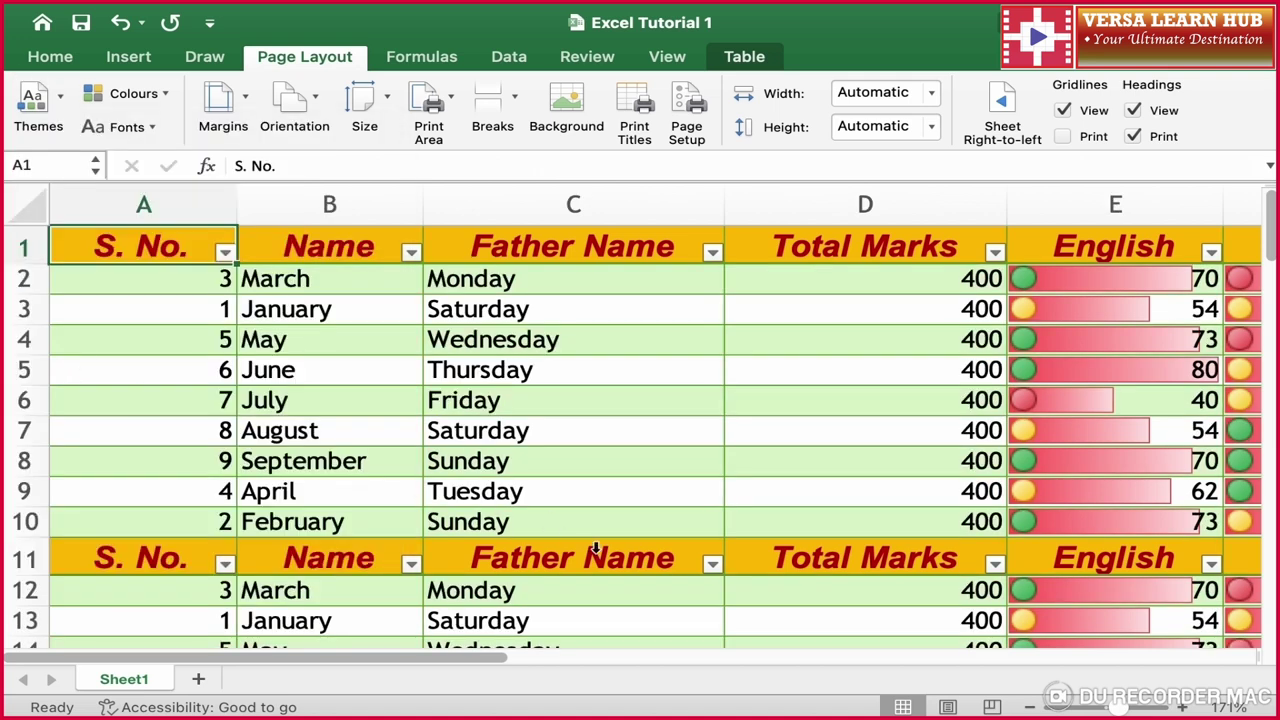
pyautogui.click(56, 110)
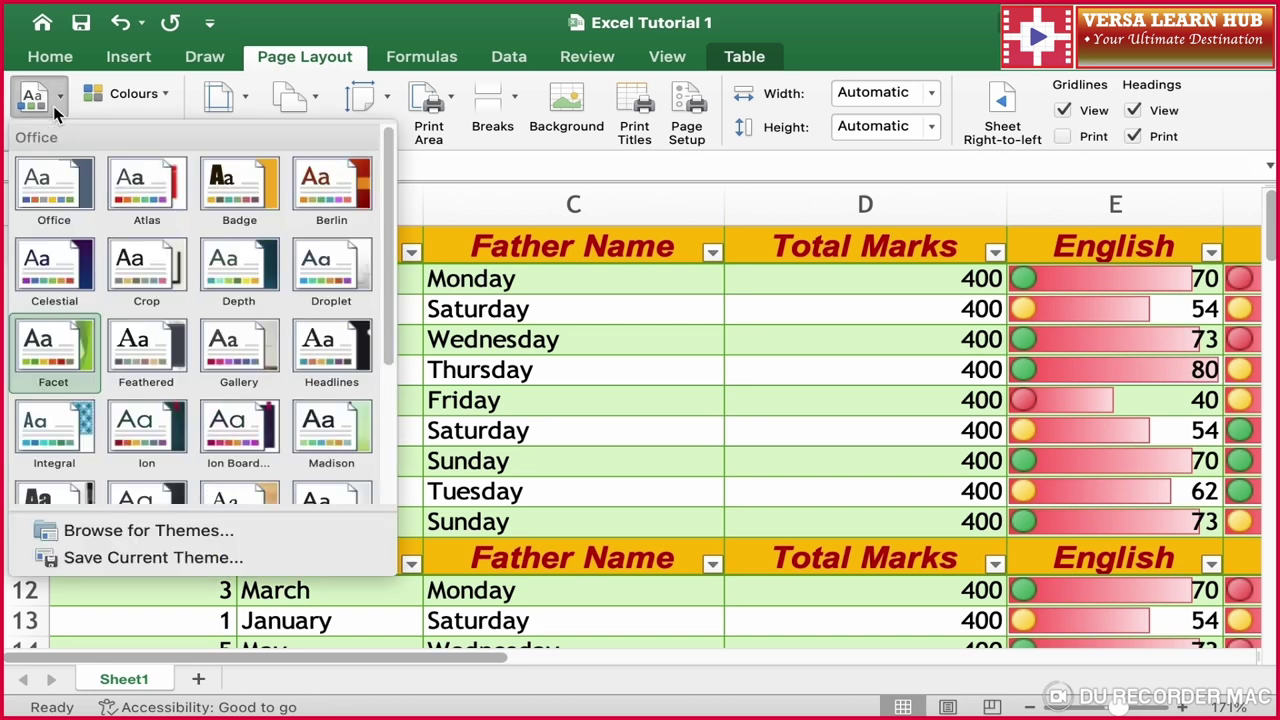
pyautogui.click(54, 185)
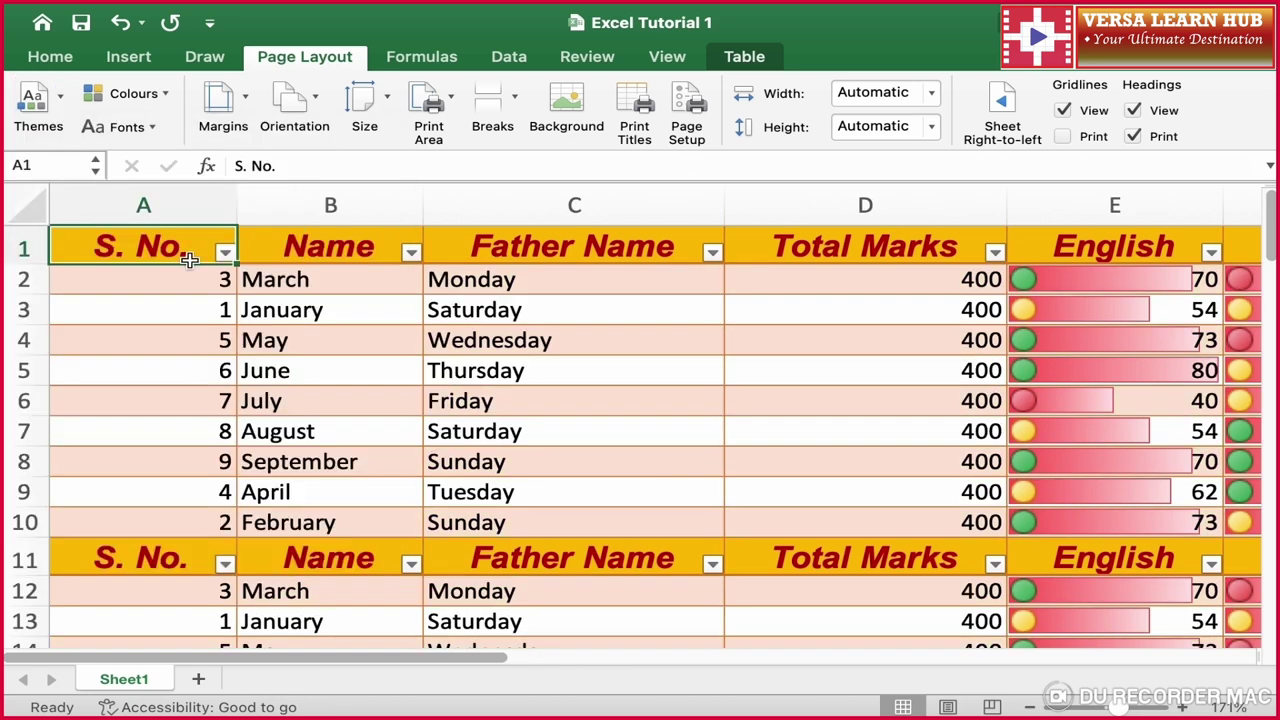
pyautogui.click(152, 128)
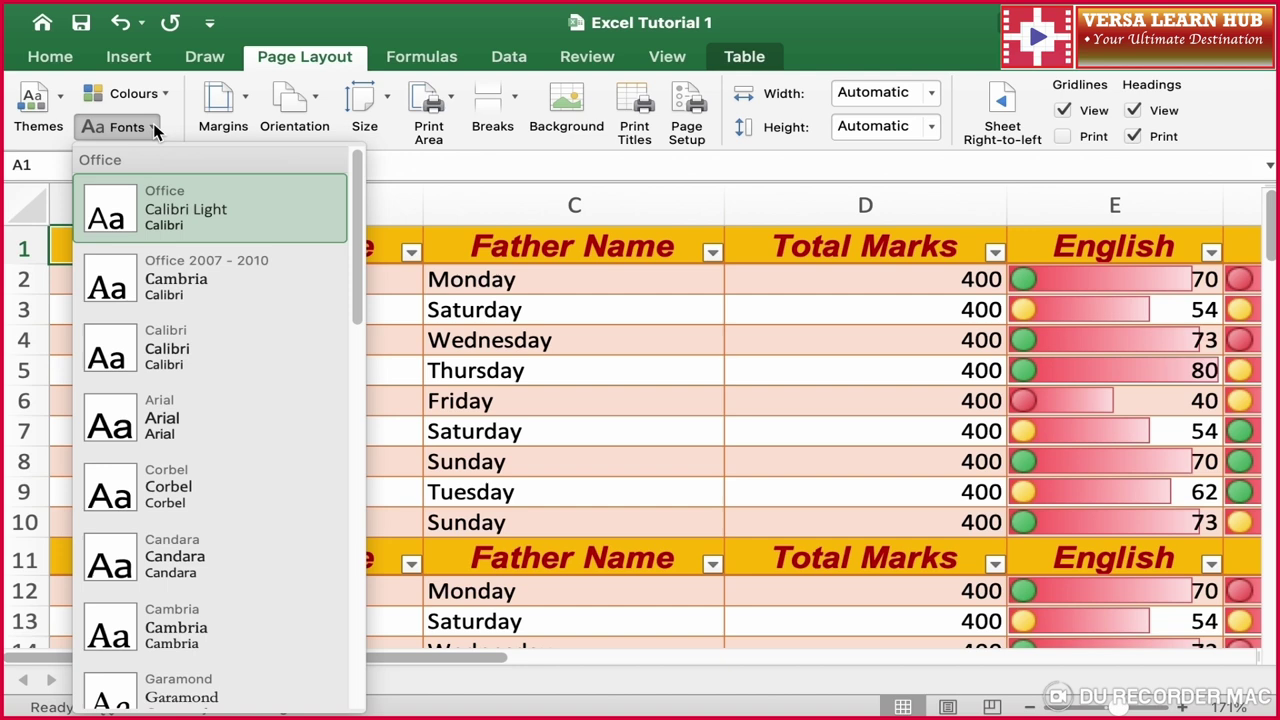
pyautogui.click(153, 128)
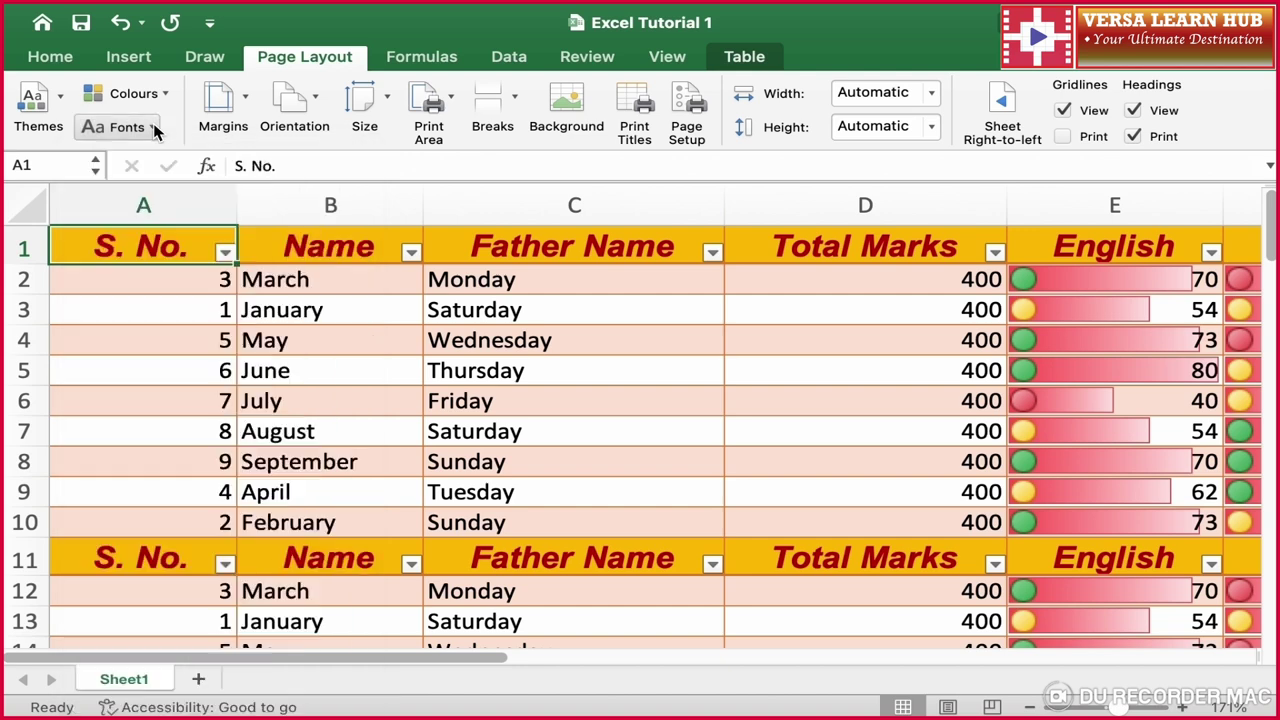